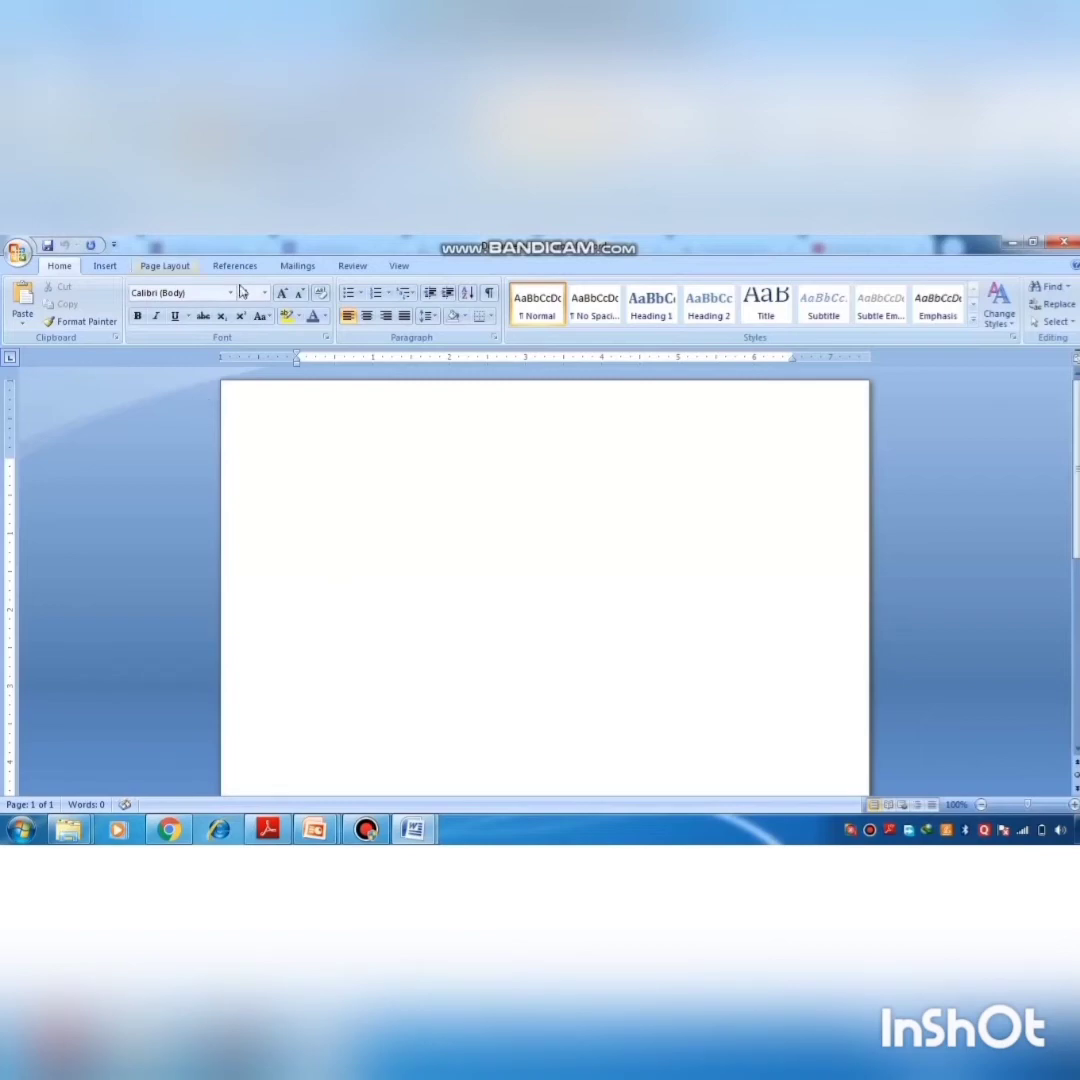
# - Start the step-by-step mail merge wizard with Letters as the document type and advance to the starting document choice
pyautogui.click(297, 266)
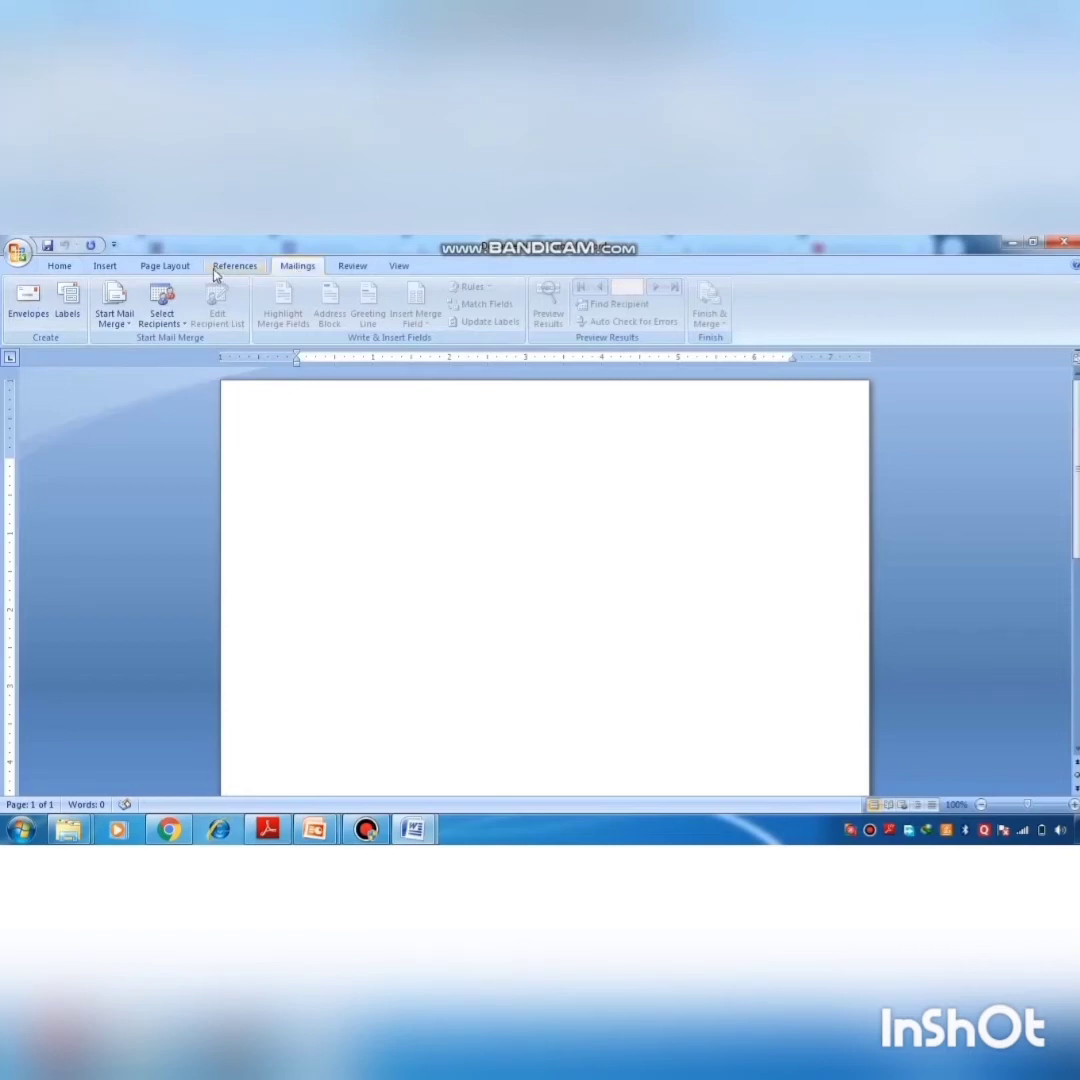
pyautogui.click(128, 325)
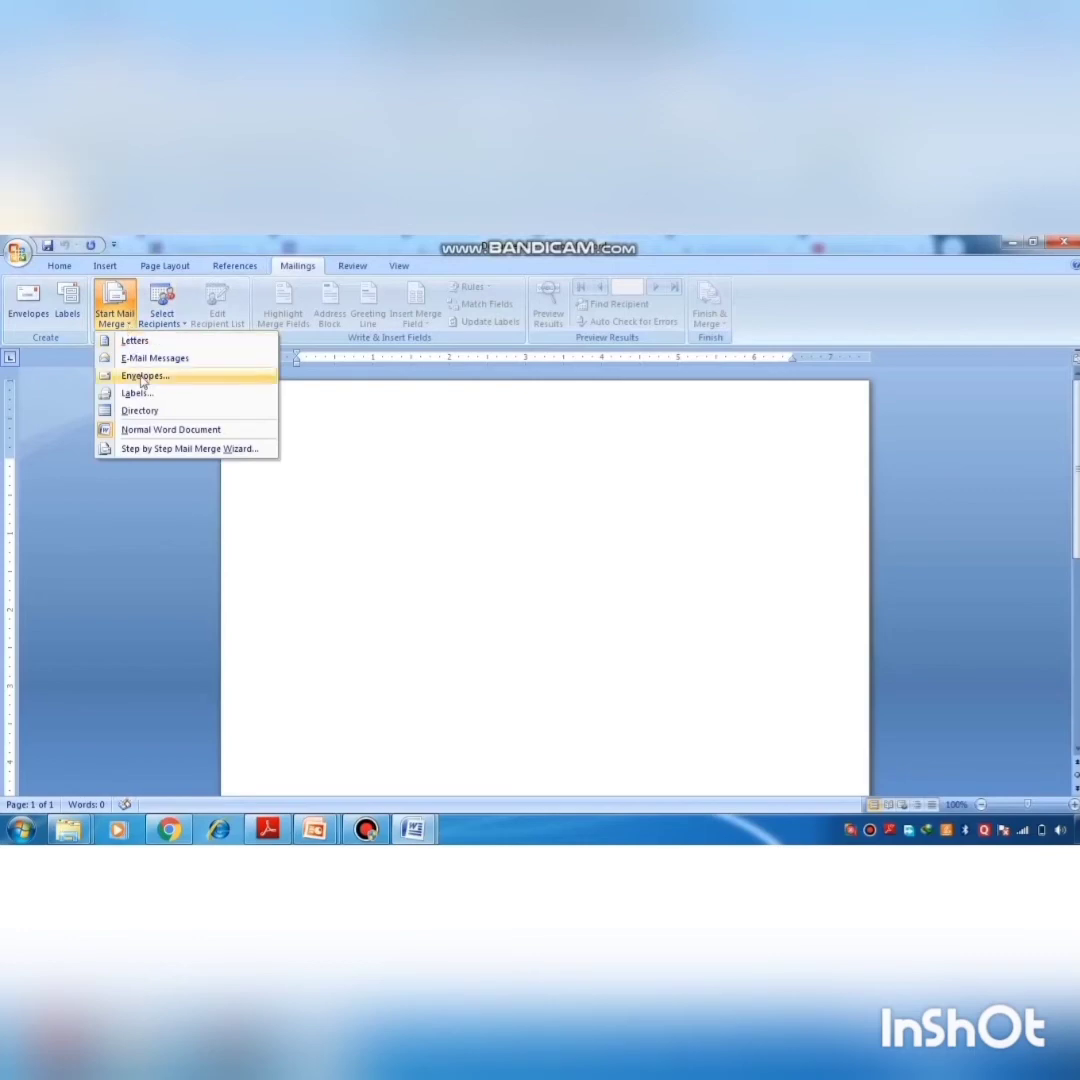
pyautogui.click(163, 450)
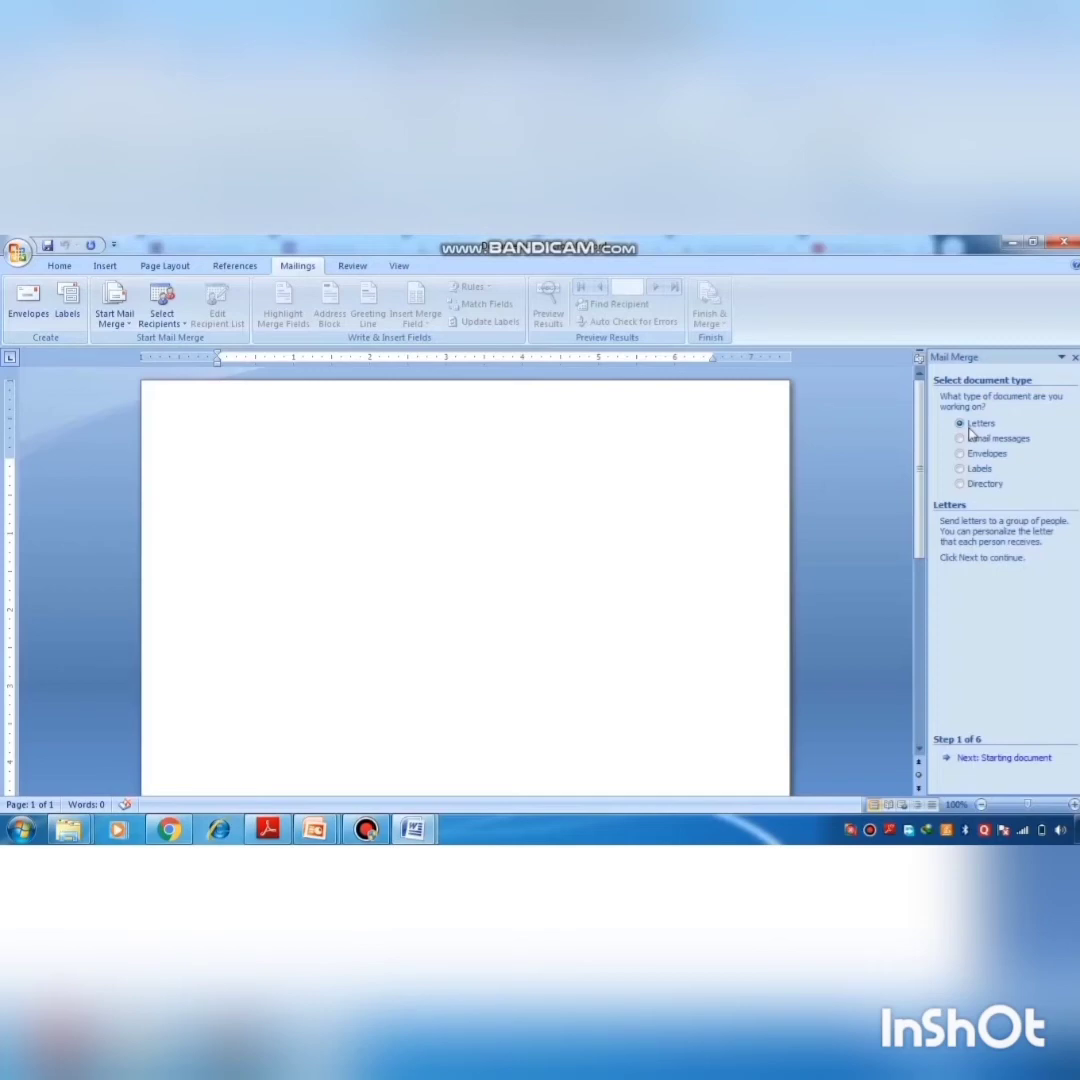
pyautogui.click(980, 757)
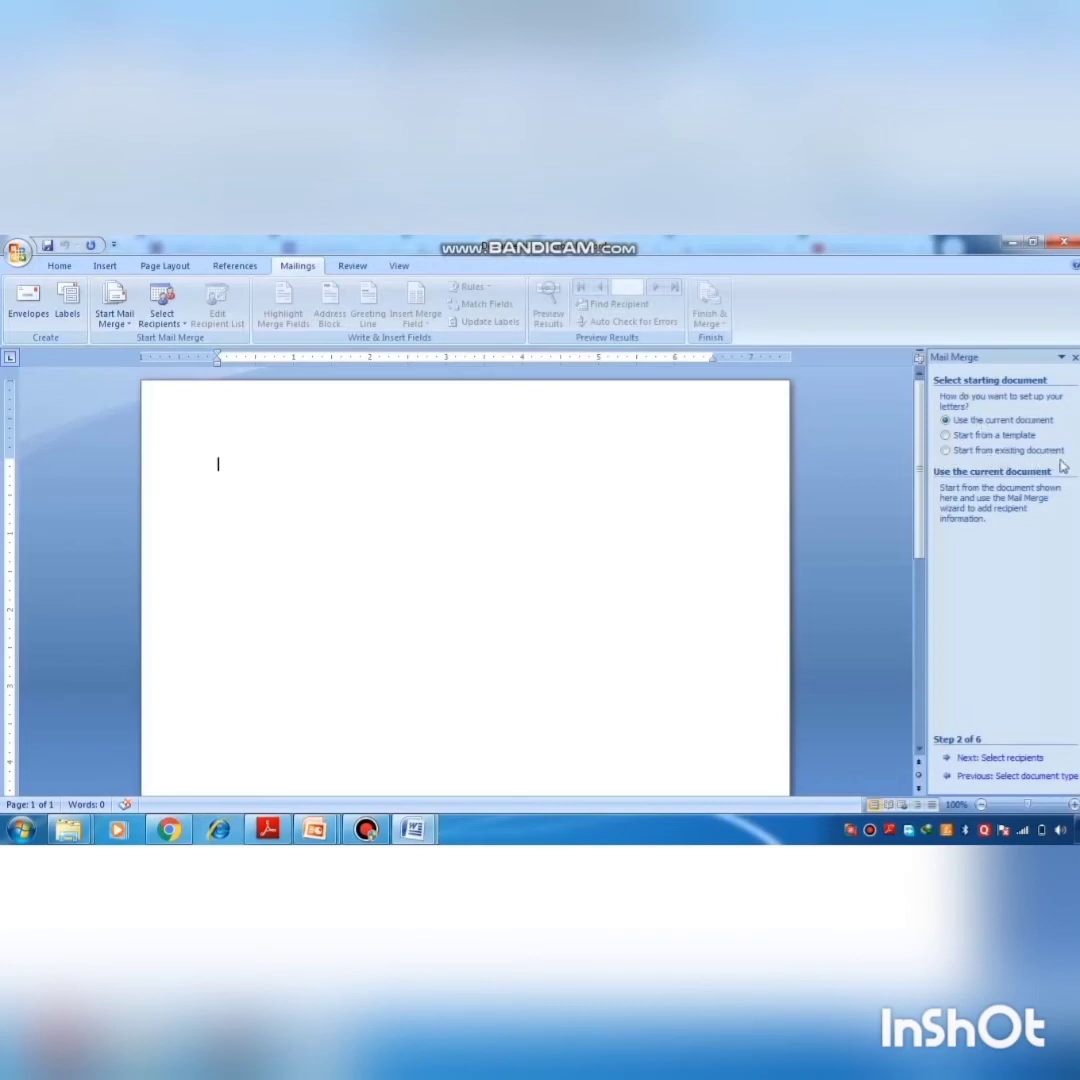
pyautogui.click(968, 438)
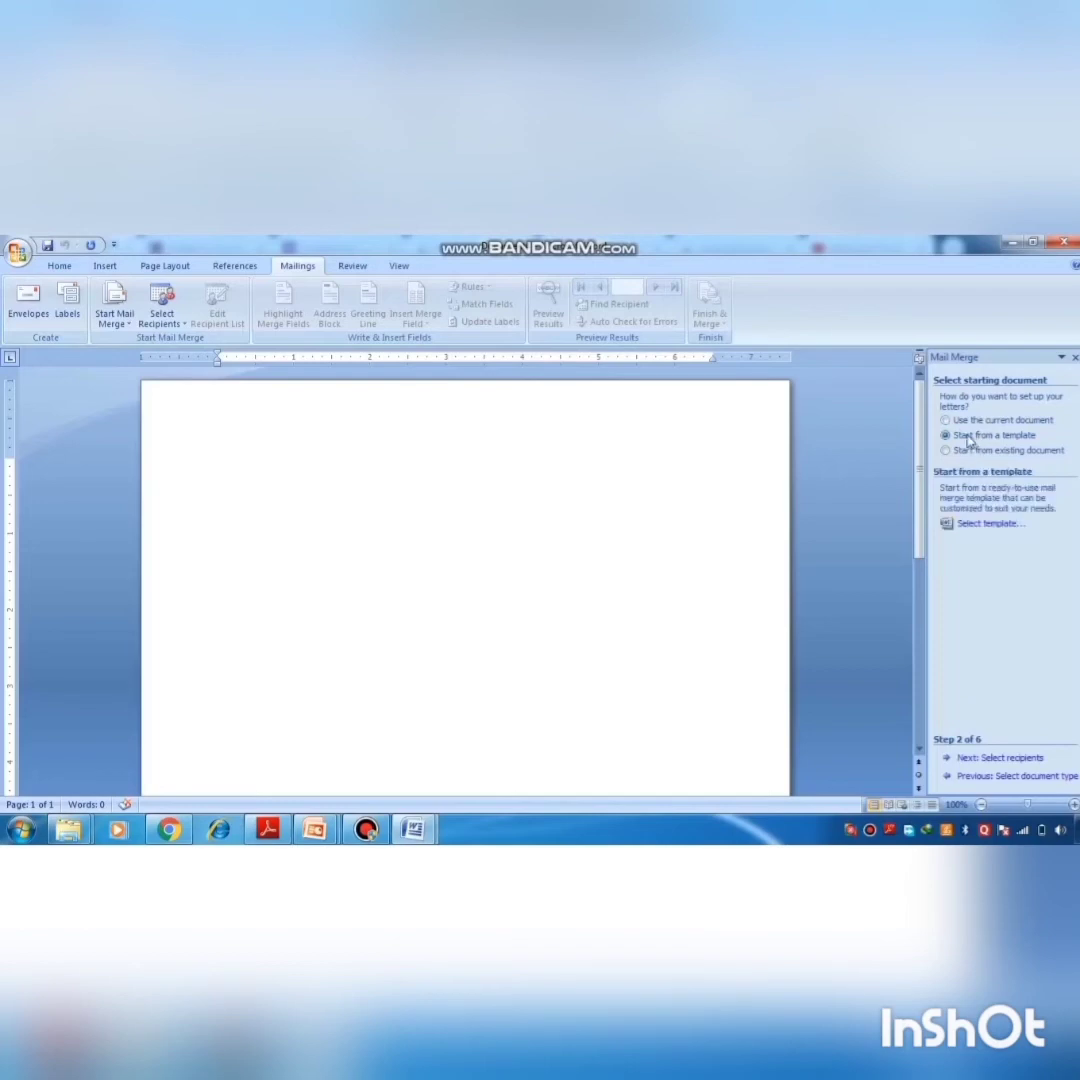
pyautogui.click(986, 523)
pyautogui.click(411, 414)
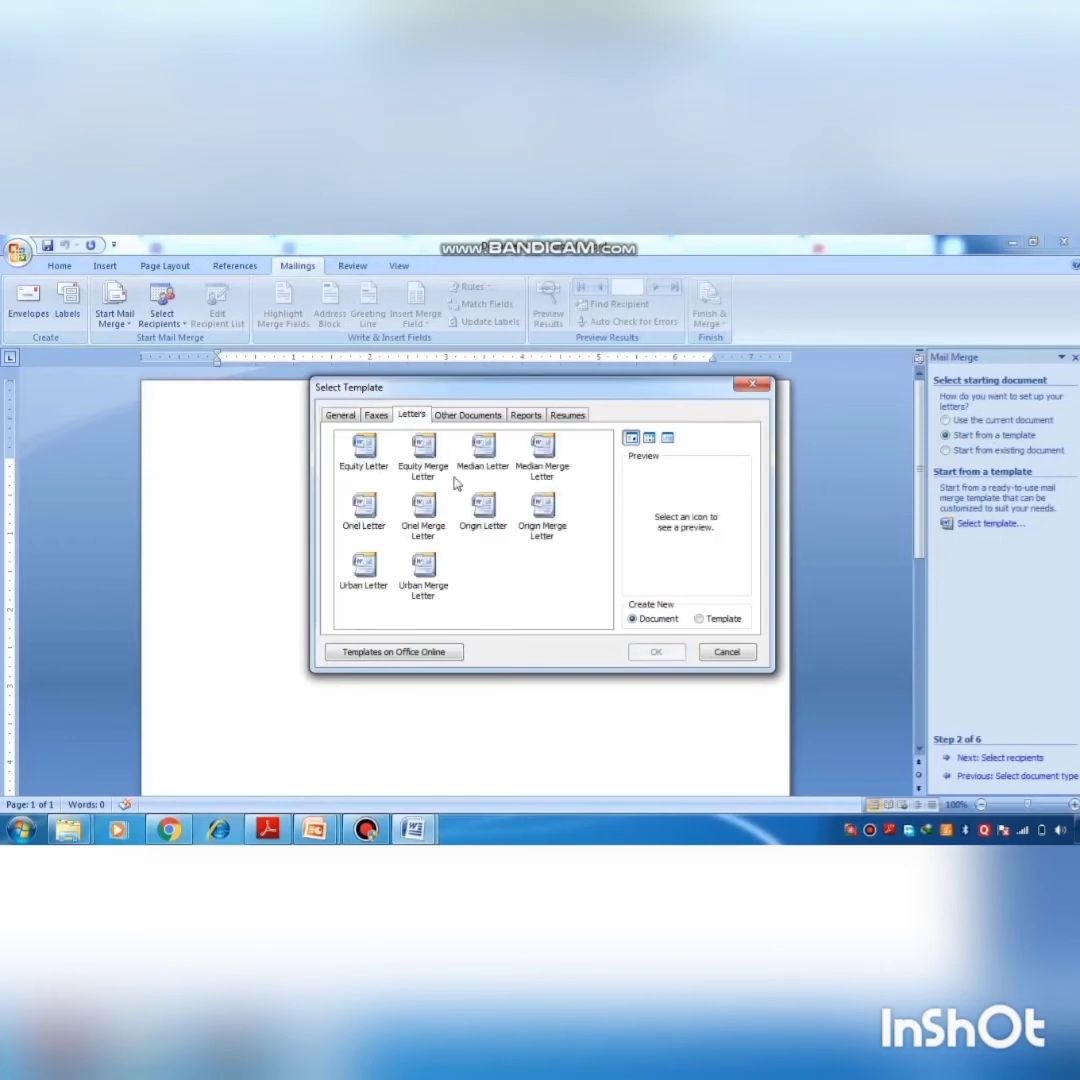
pyautogui.click(727, 654)
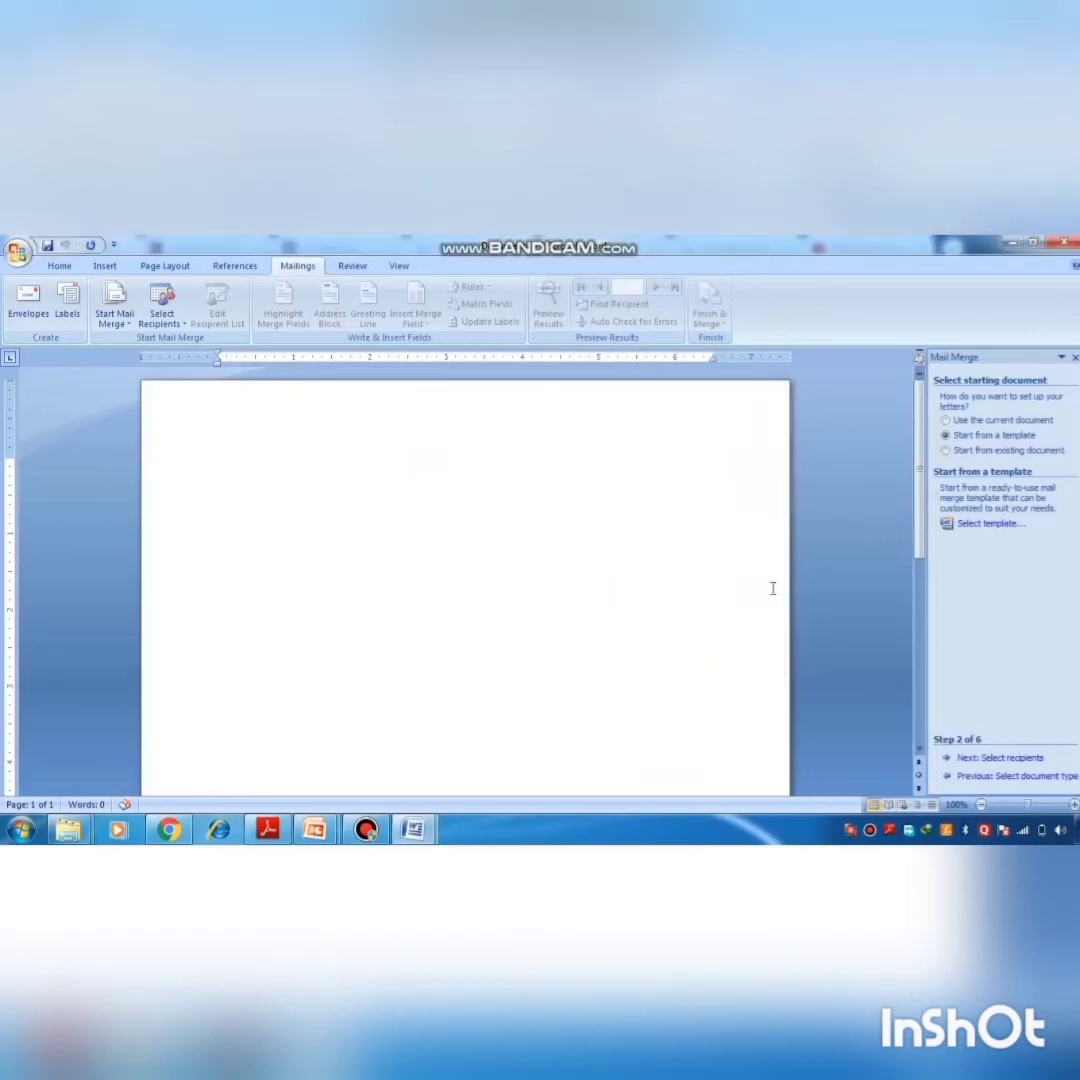
# - Use the current document for the letters and begin creating a new typed recipient list
pyautogui.click(945, 421)
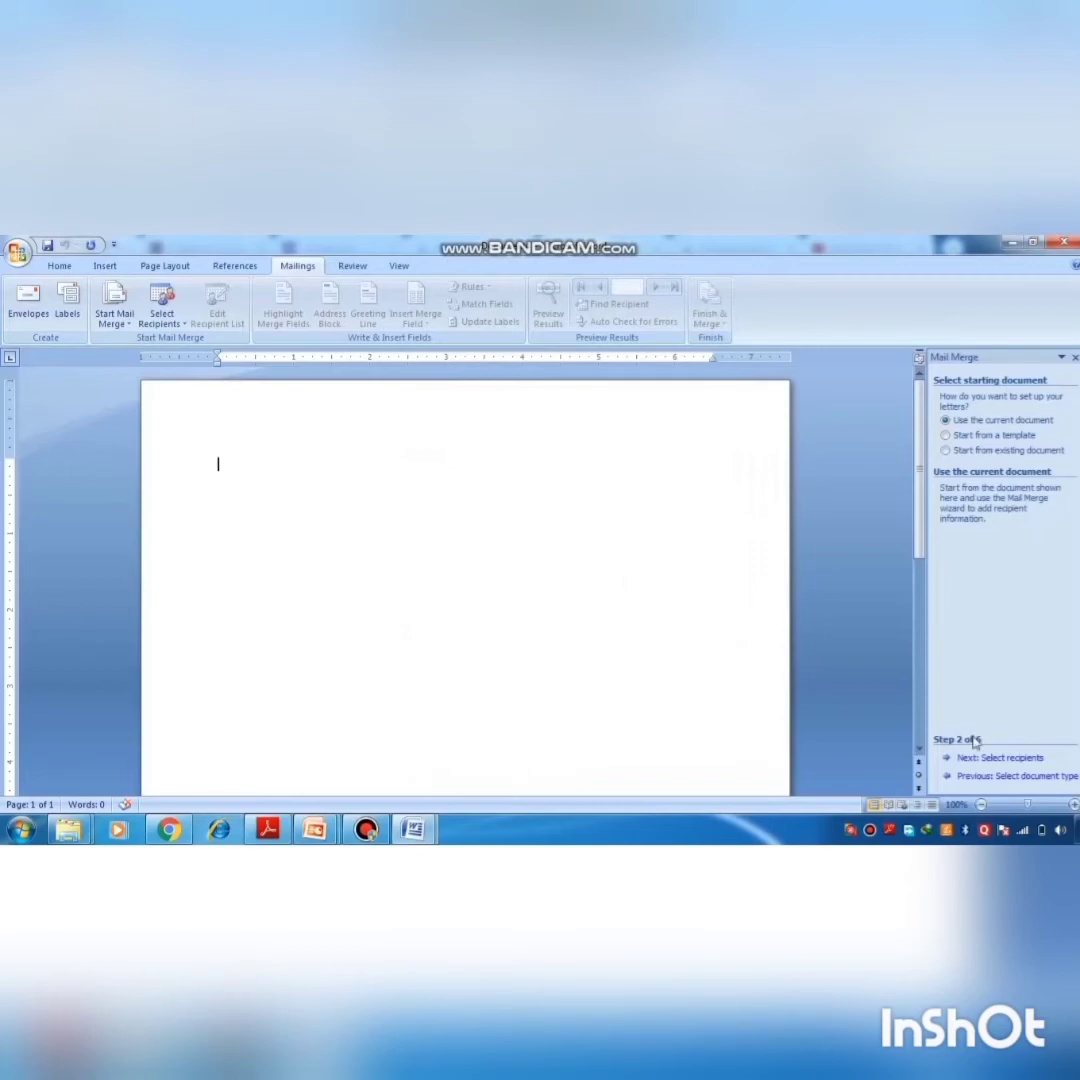
pyautogui.click(1003, 762)
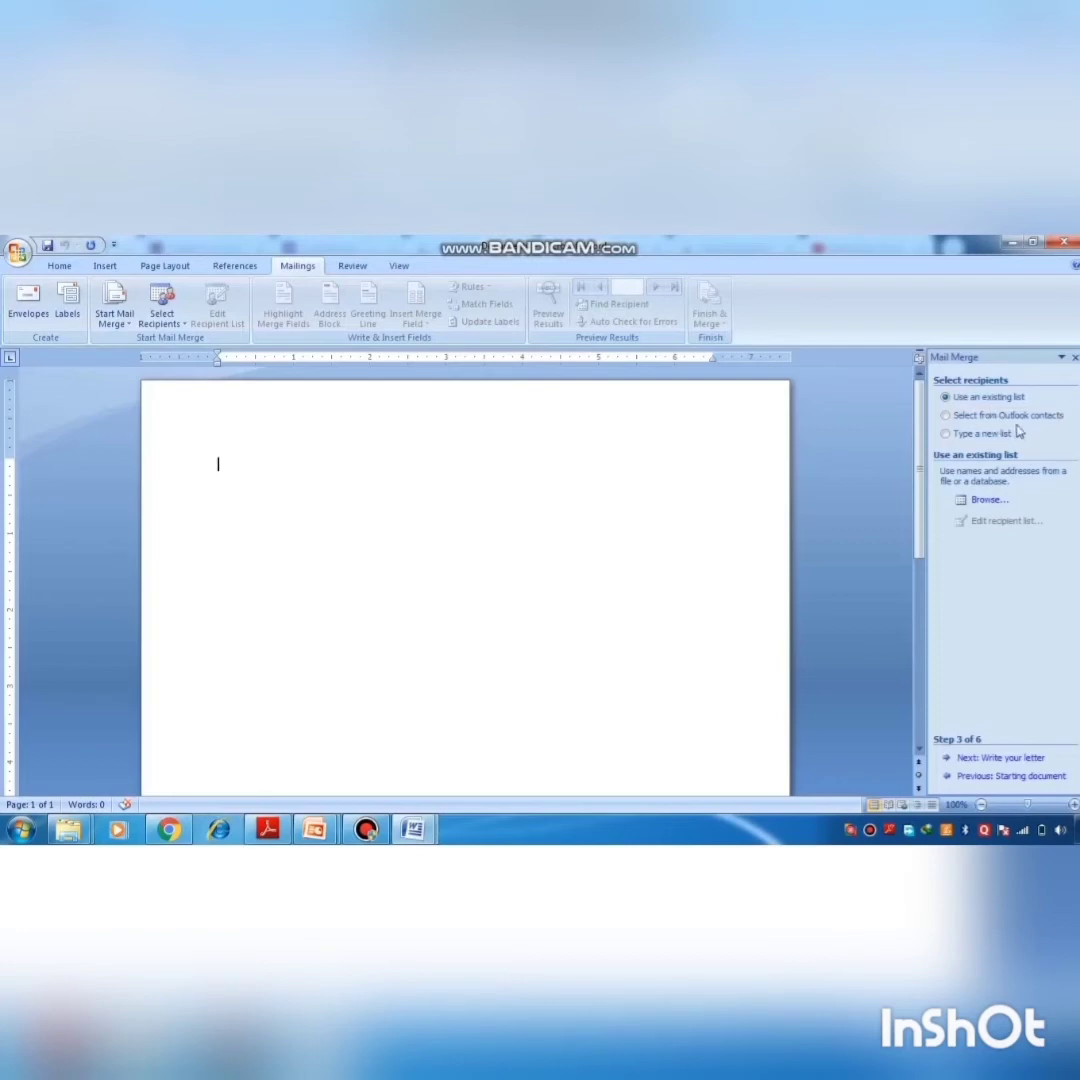
pyautogui.click(945, 436)
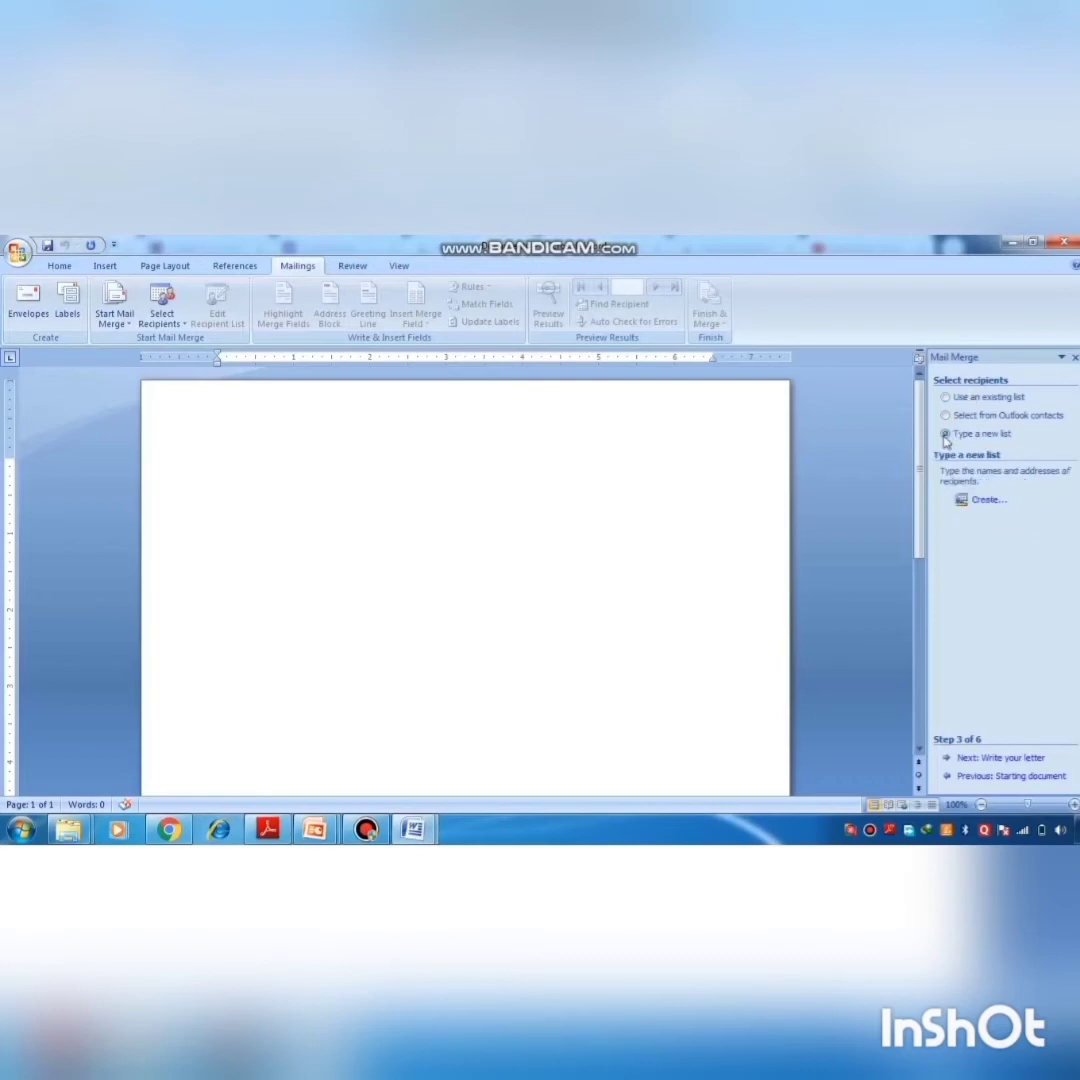
pyautogui.click(986, 502)
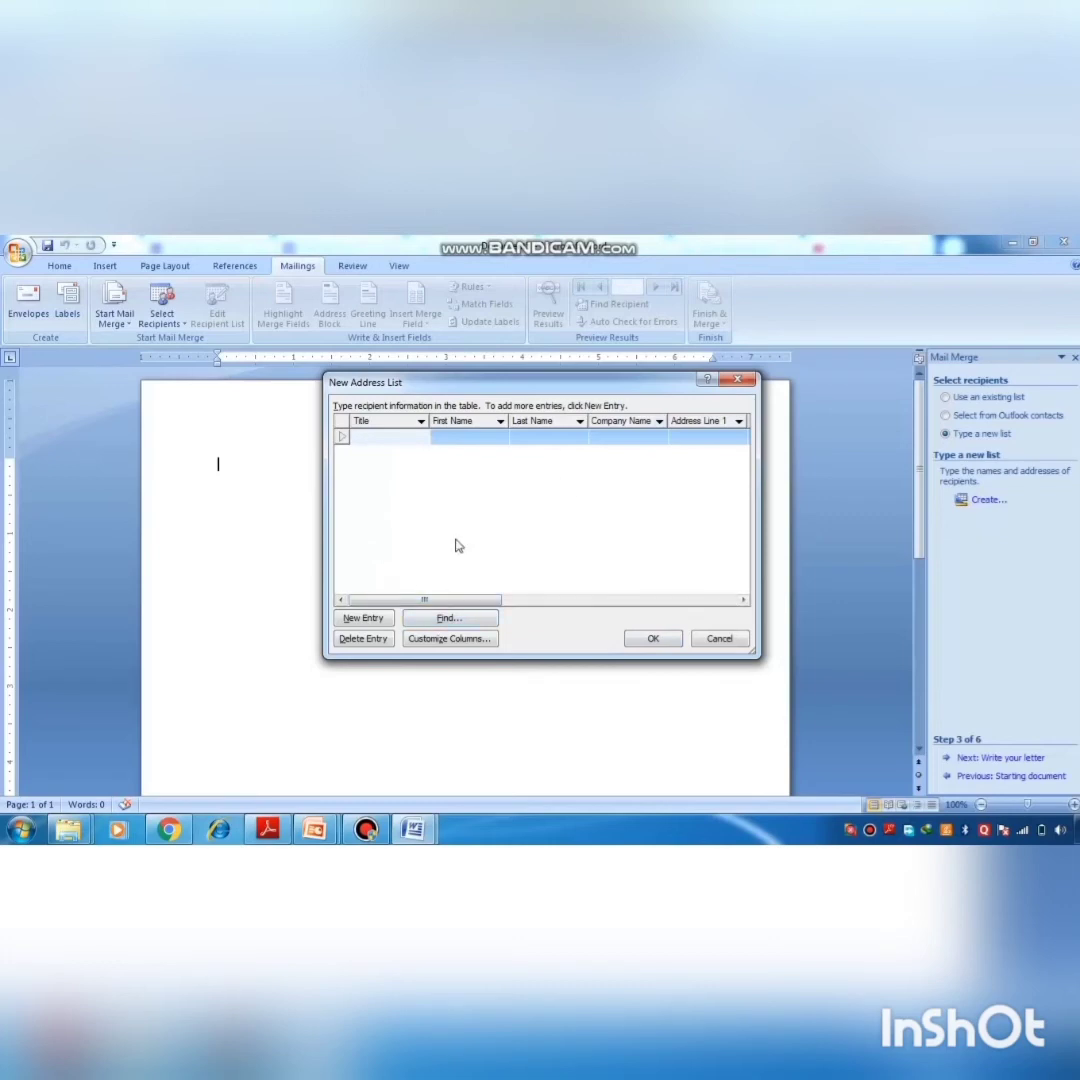
# - Examine the default columns of the new address list
pyautogui.press('Tab')
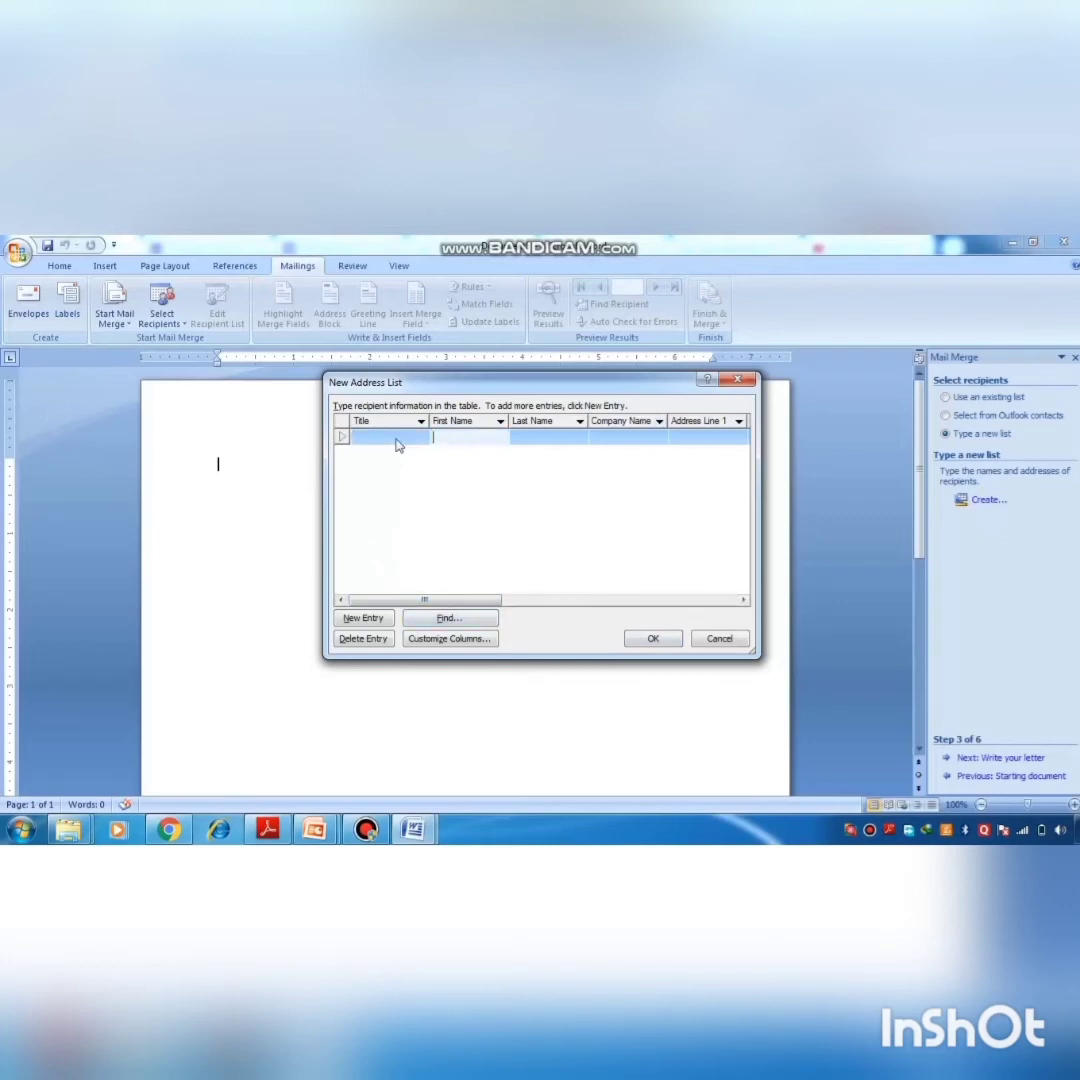
pyautogui.press('Tab')
pyautogui.press('Tab')
pyautogui.press('Tab')
pyautogui.press('Tab')
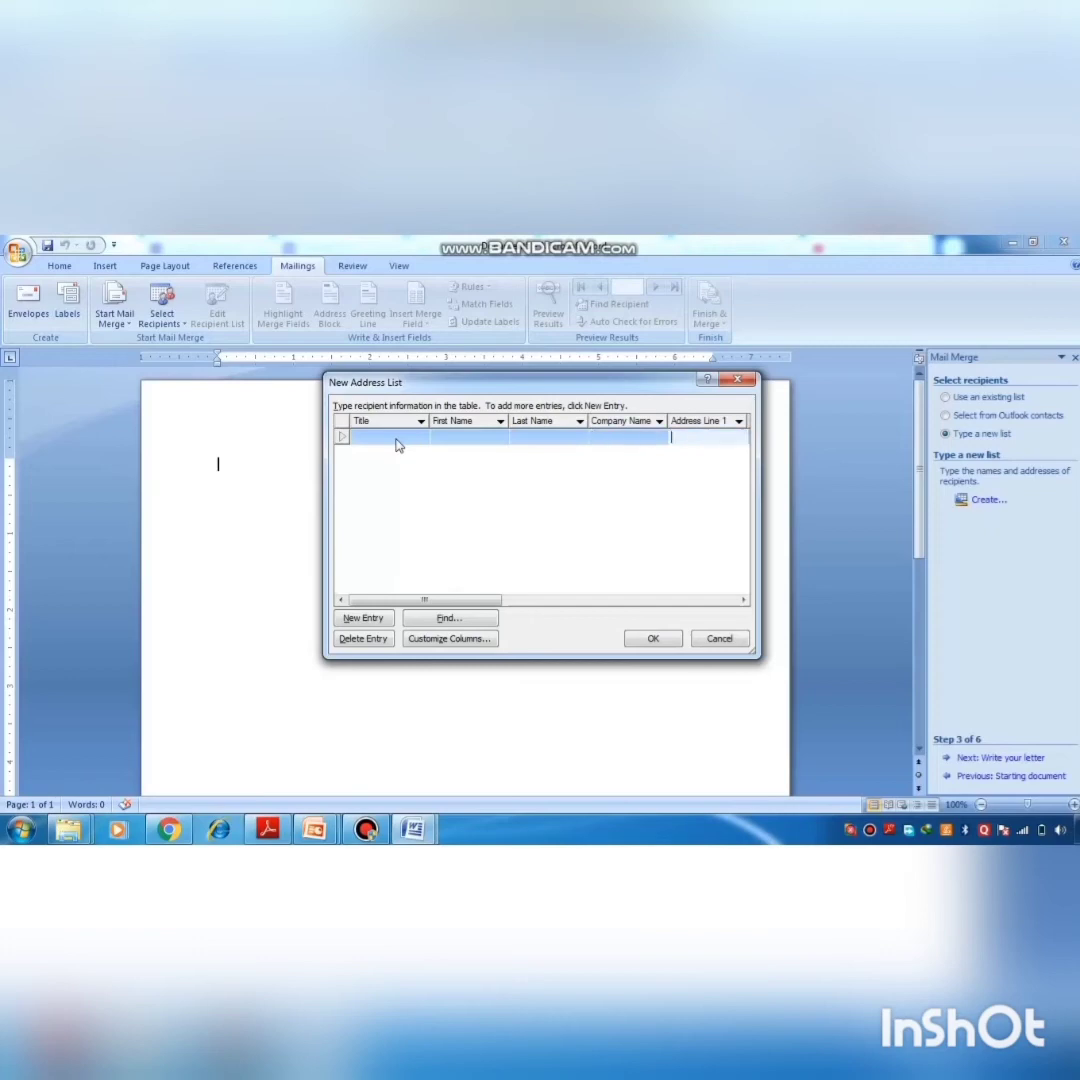
pyautogui.press('Tab')
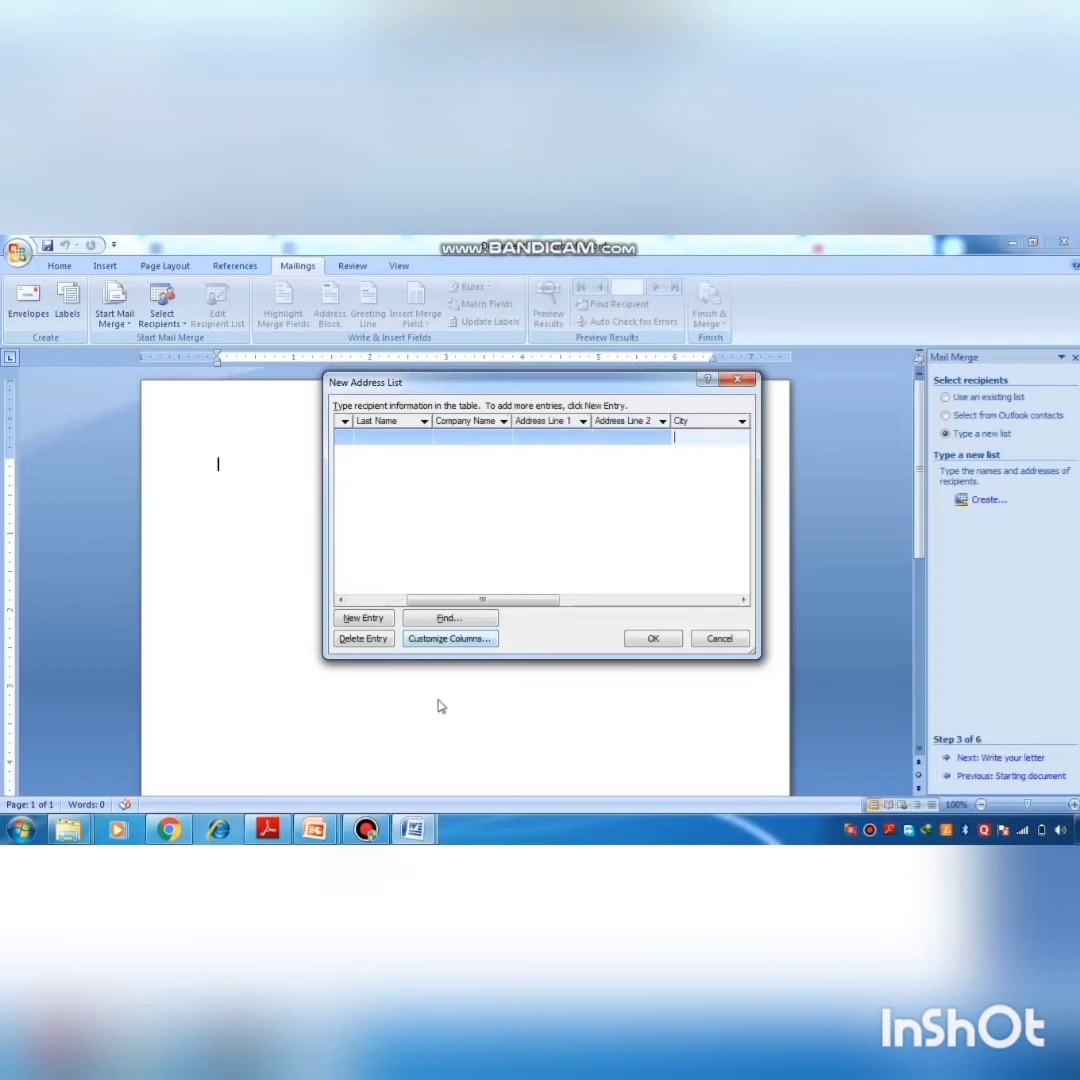
# - Customize the address list's columns by deleting the First Name and Last Name fields
pyautogui.click(436, 639)
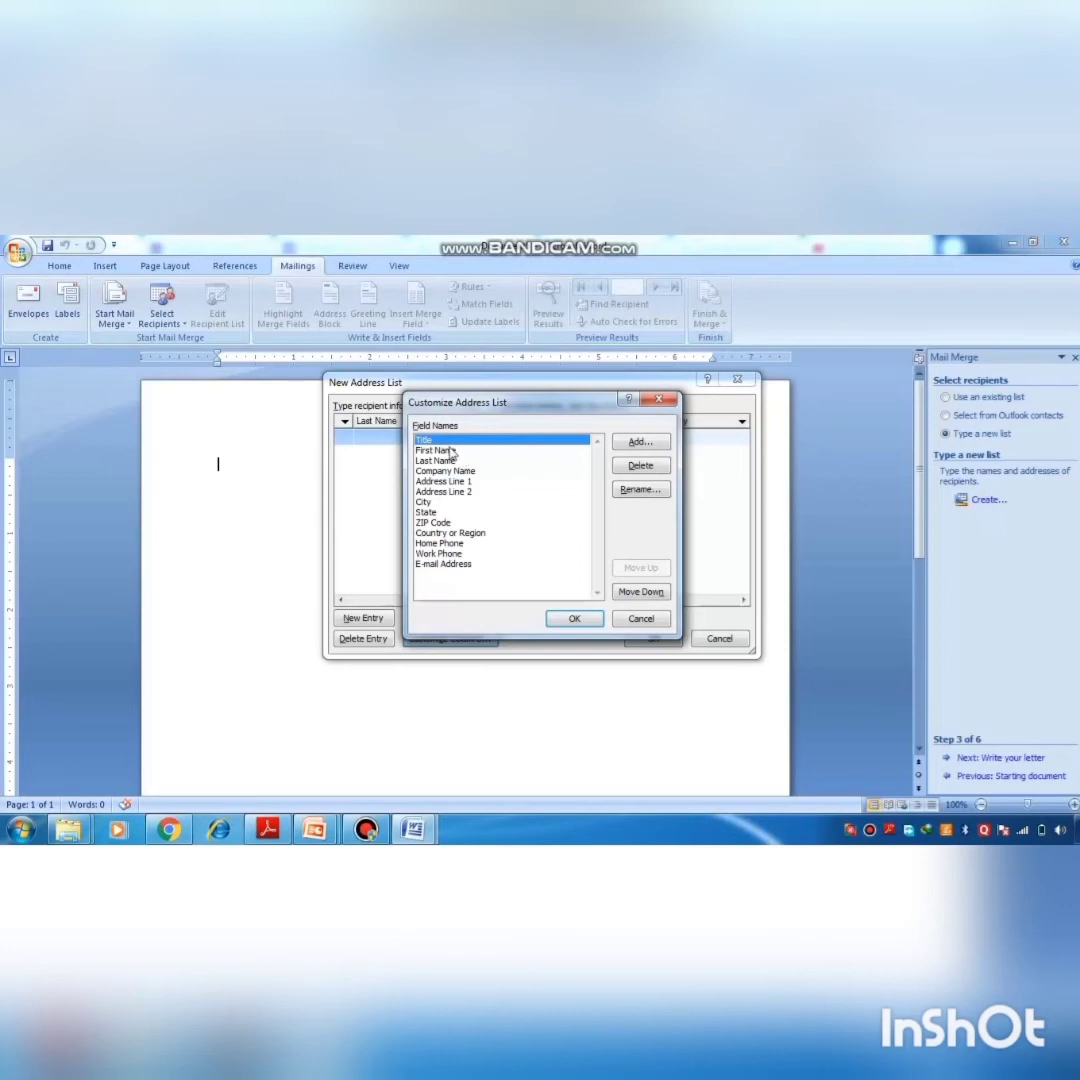
pyautogui.click(445, 450)
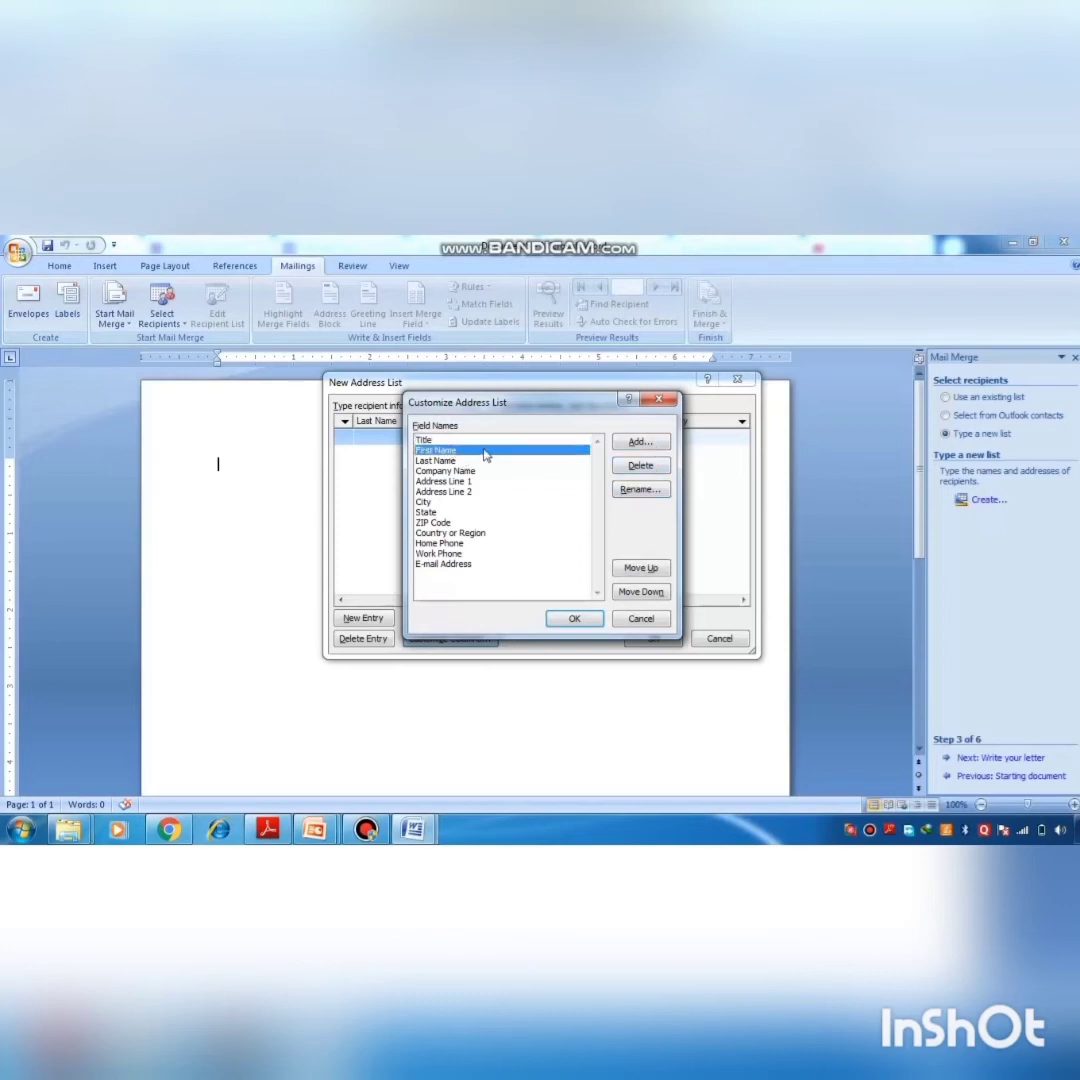
pyautogui.click(640, 465)
pyautogui.click(513, 571)
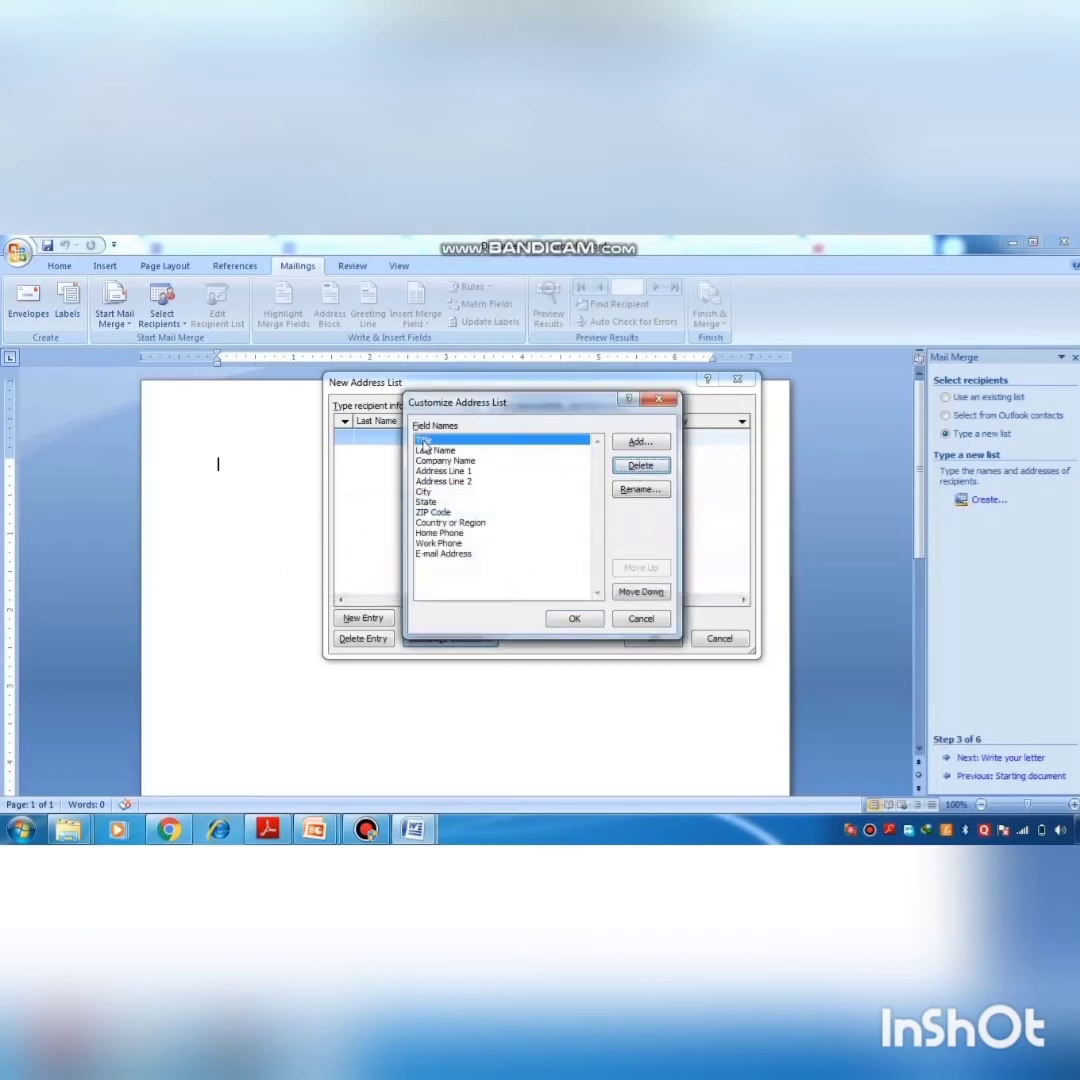
pyautogui.click(640, 465)
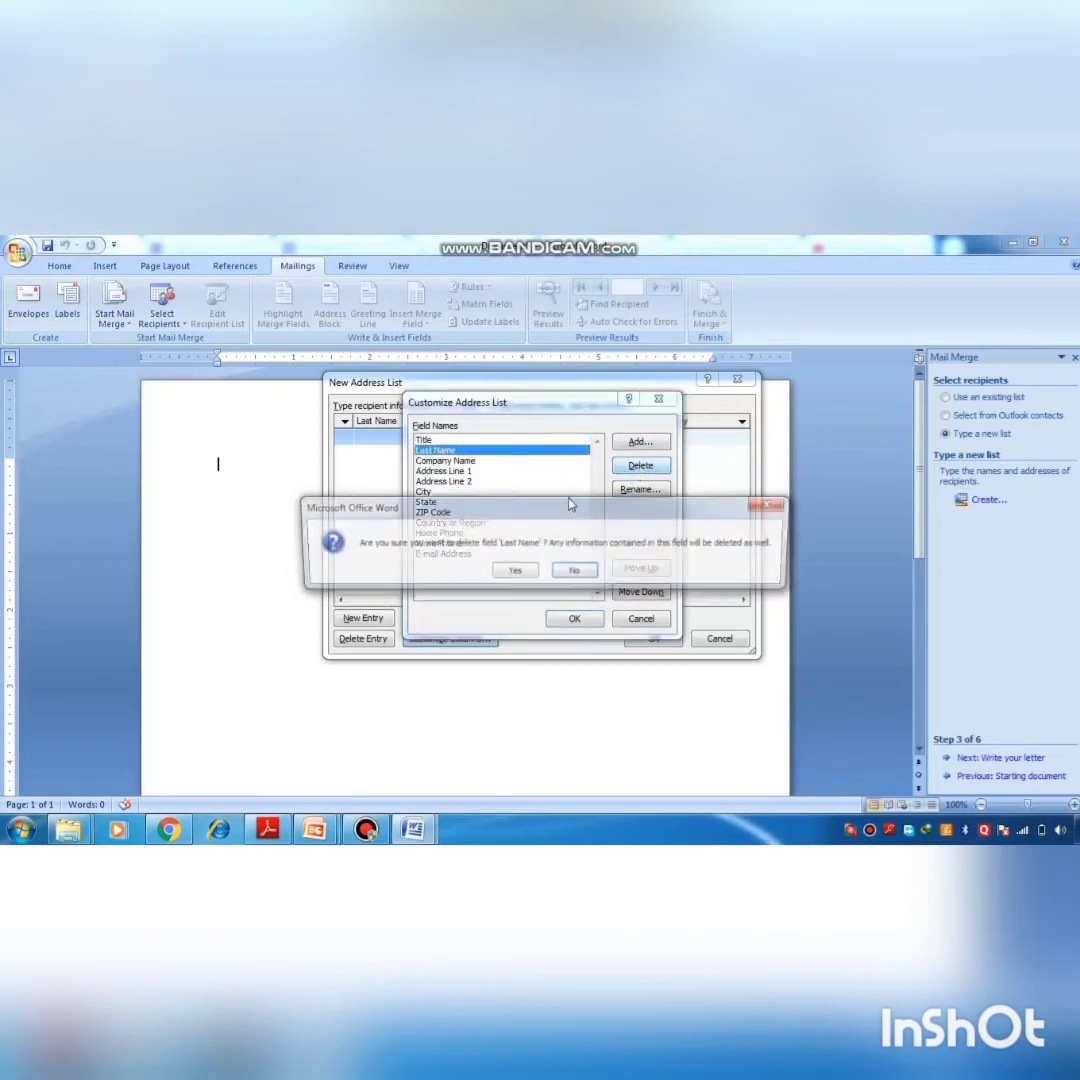
pyautogui.click(515, 570)
# - Delete the Work Phone, Home Phone and E-mail Address fields from the address list
pyautogui.click(440, 532)
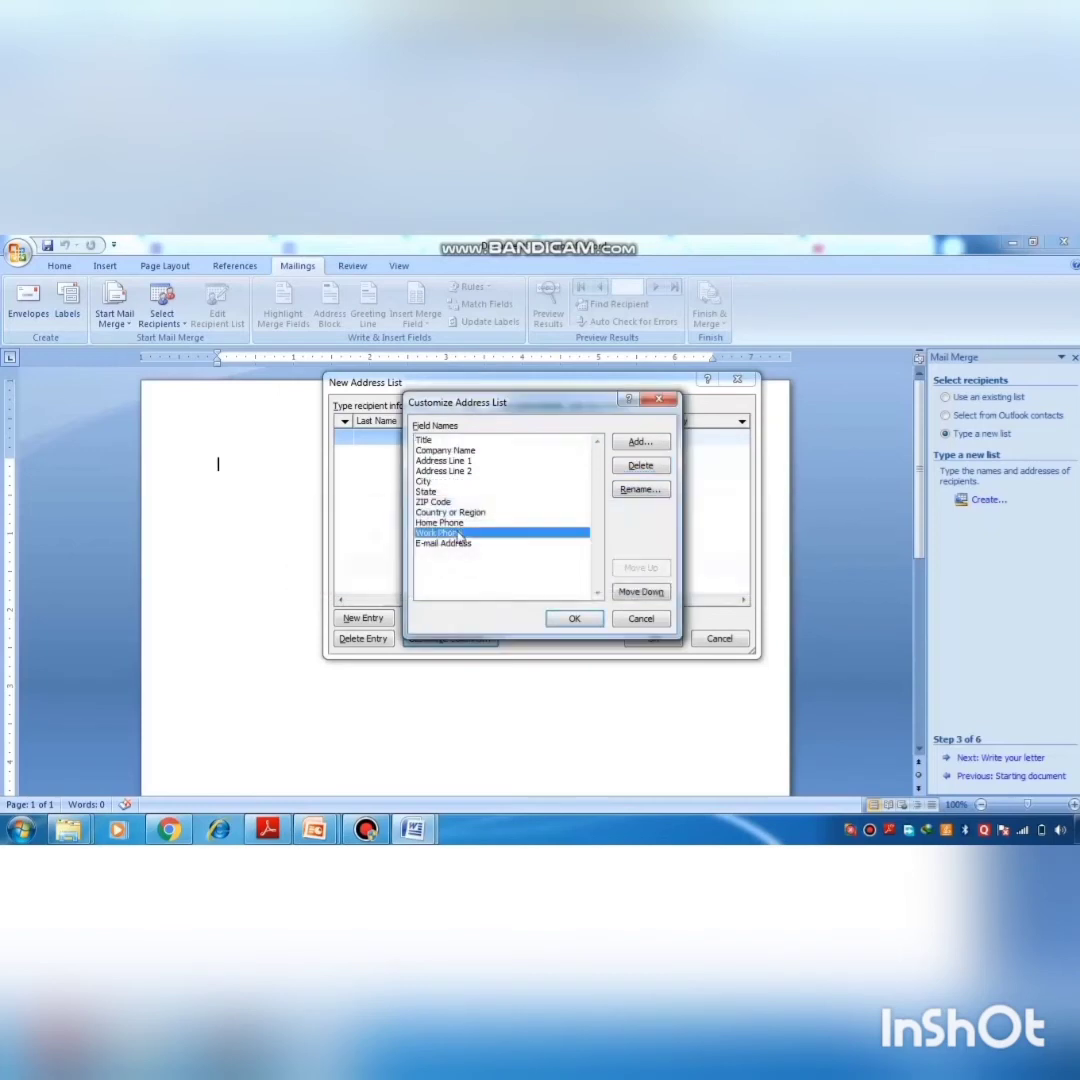
pyautogui.click(658, 466)
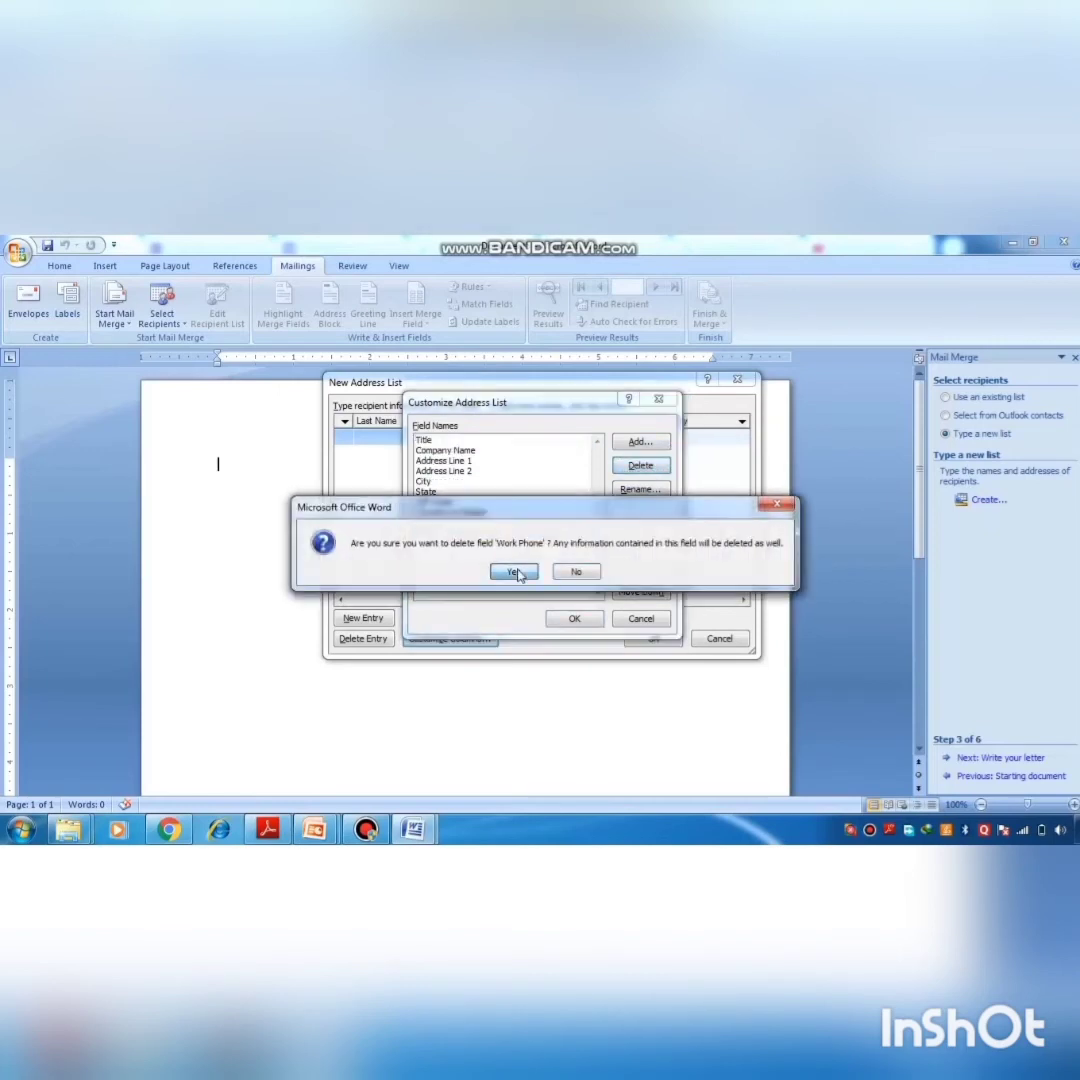
pyautogui.click(514, 571)
pyautogui.click(640, 466)
pyautogui.click(514, 572)
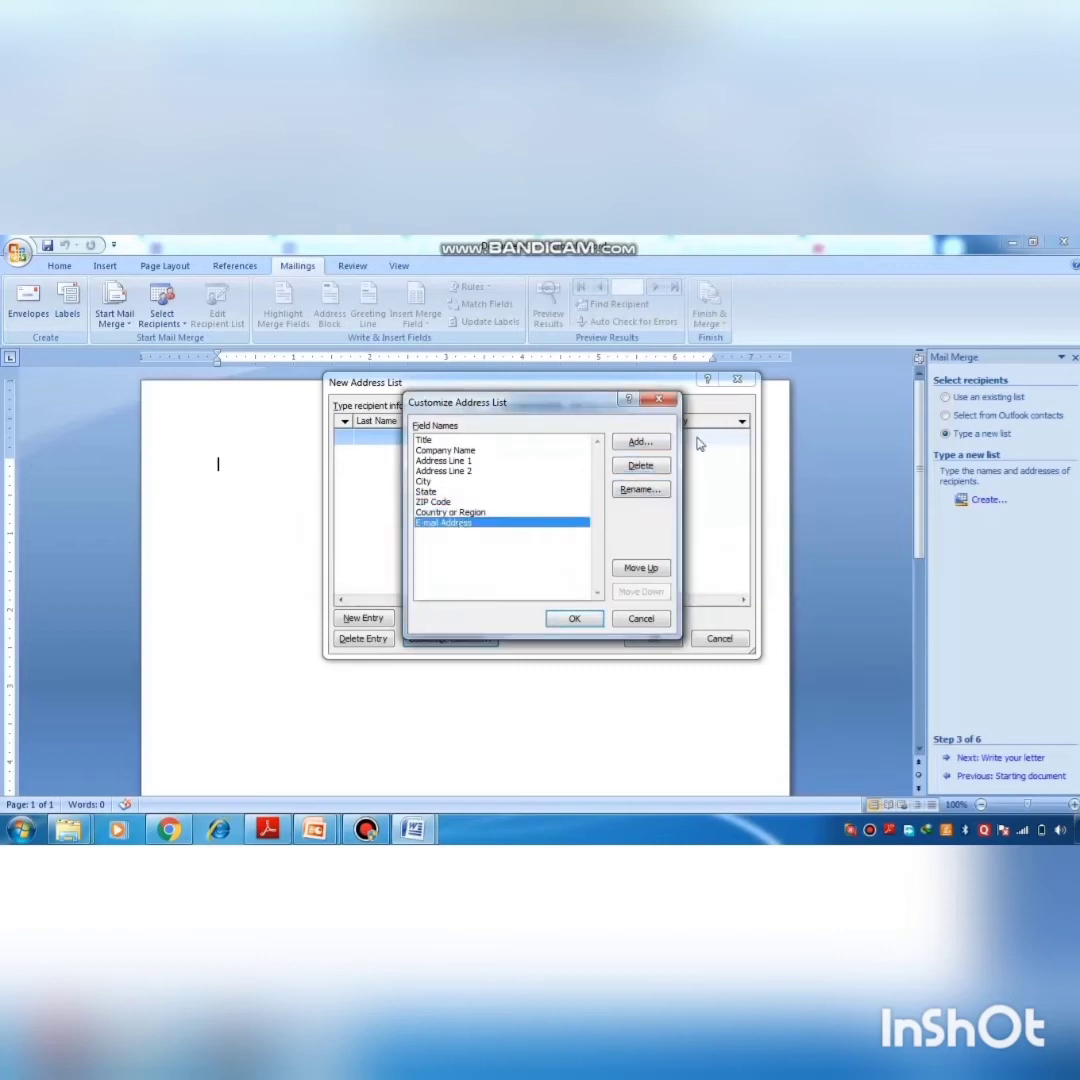
pyautogui.click(640, 466)
pyautogui.click(508, 572)
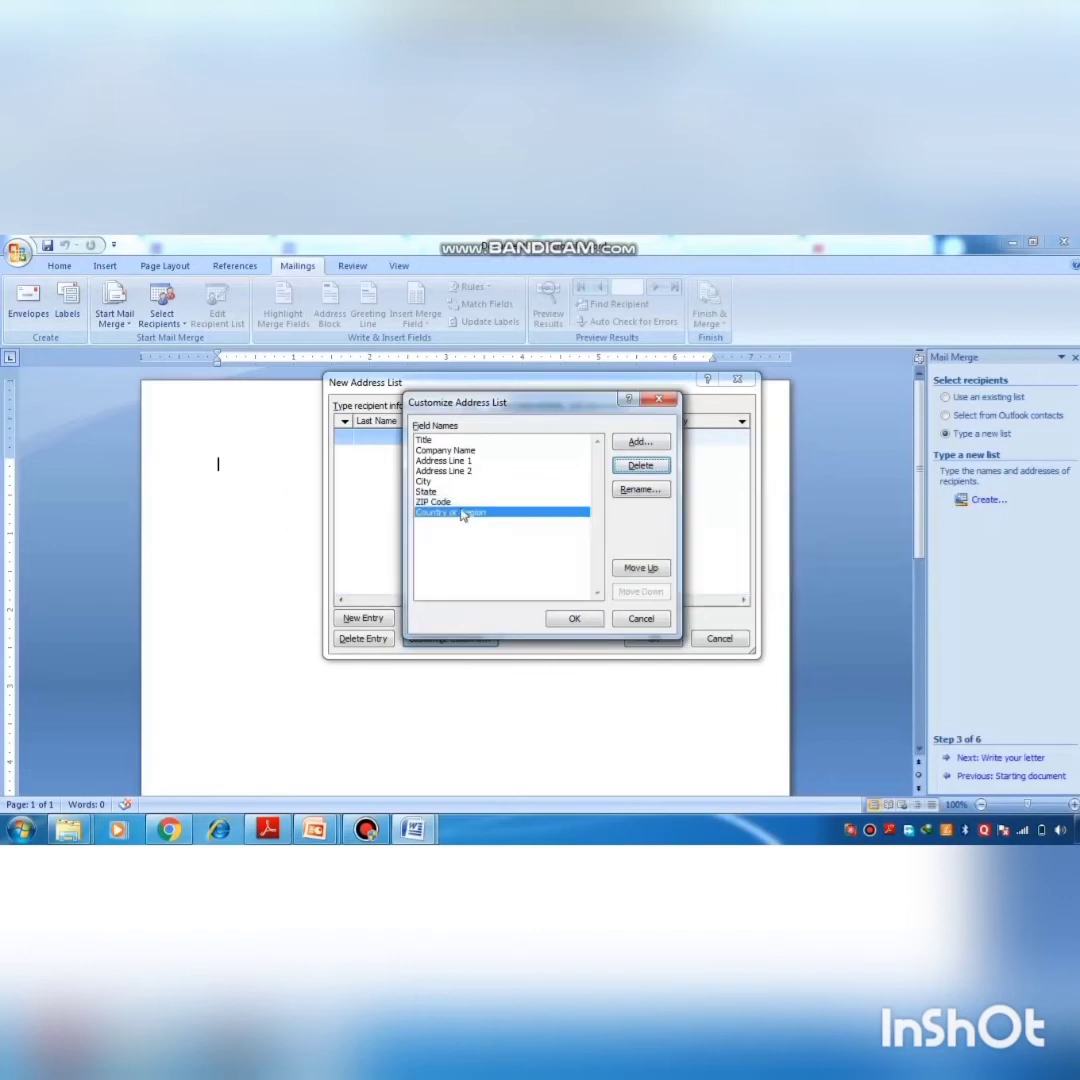
# - Delete the ZIP Code and Country or Region fields from the address list
pyautogui.click(630, 468)
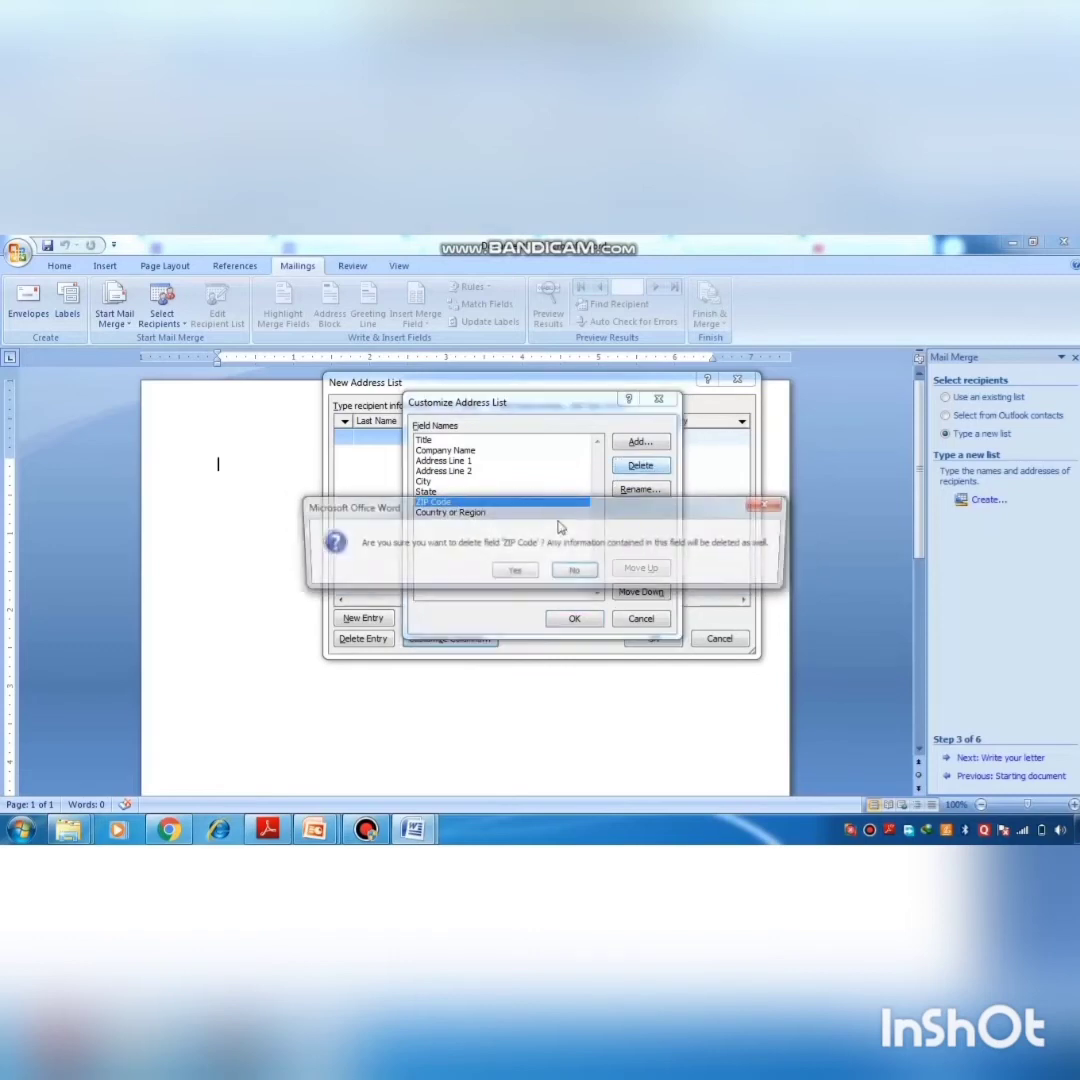
pyautogui.click(513, 573)
pyautogui.click(470, 502)
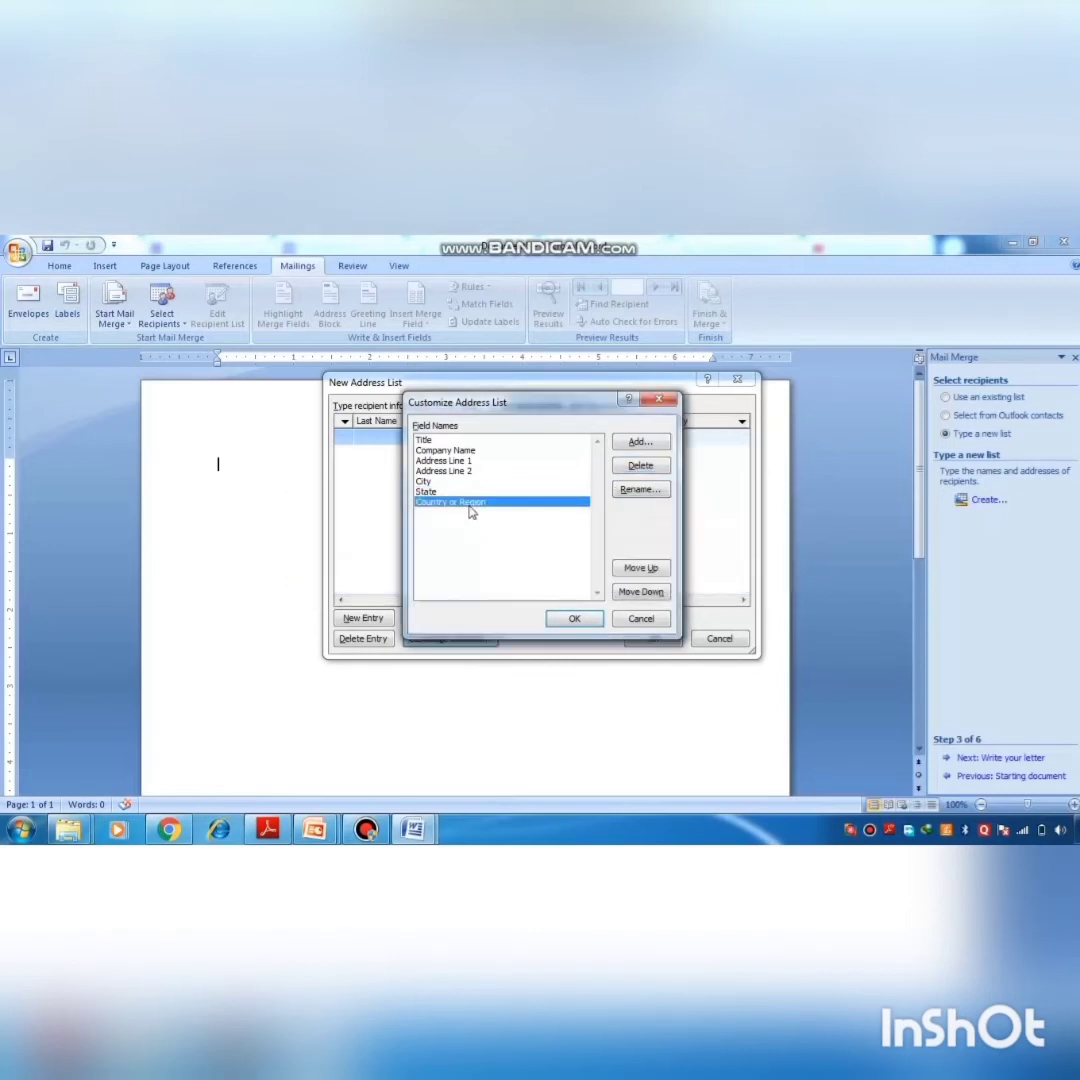
pyautogui.click(640, 466)
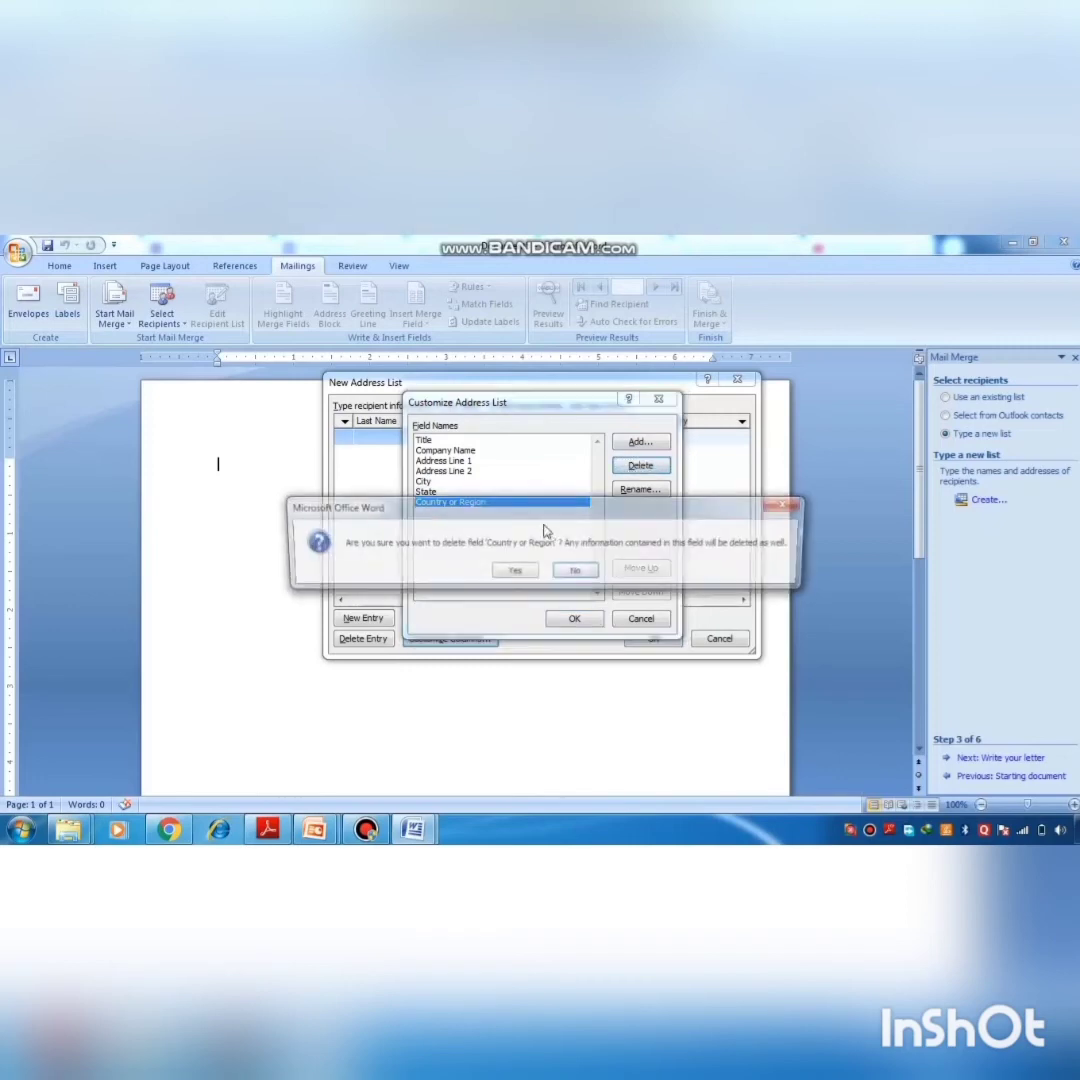
pyautogui.click(514, 570)
# - Delete the Address Line 2, Company Name and Title fields from the address list
pyautogui.click(447, 472)
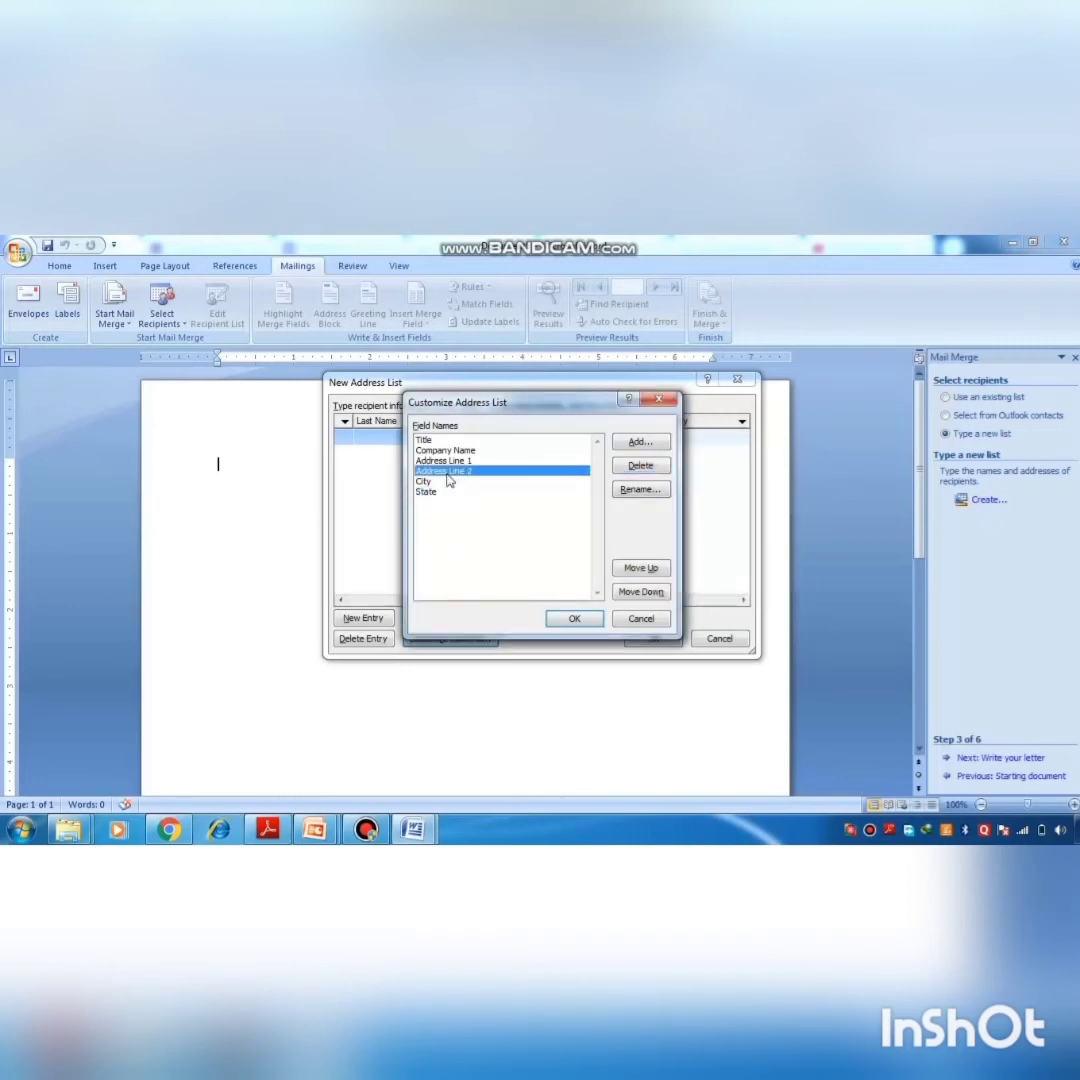
pyautogui.click(640, 466)
pyautogui.click(514, 572)
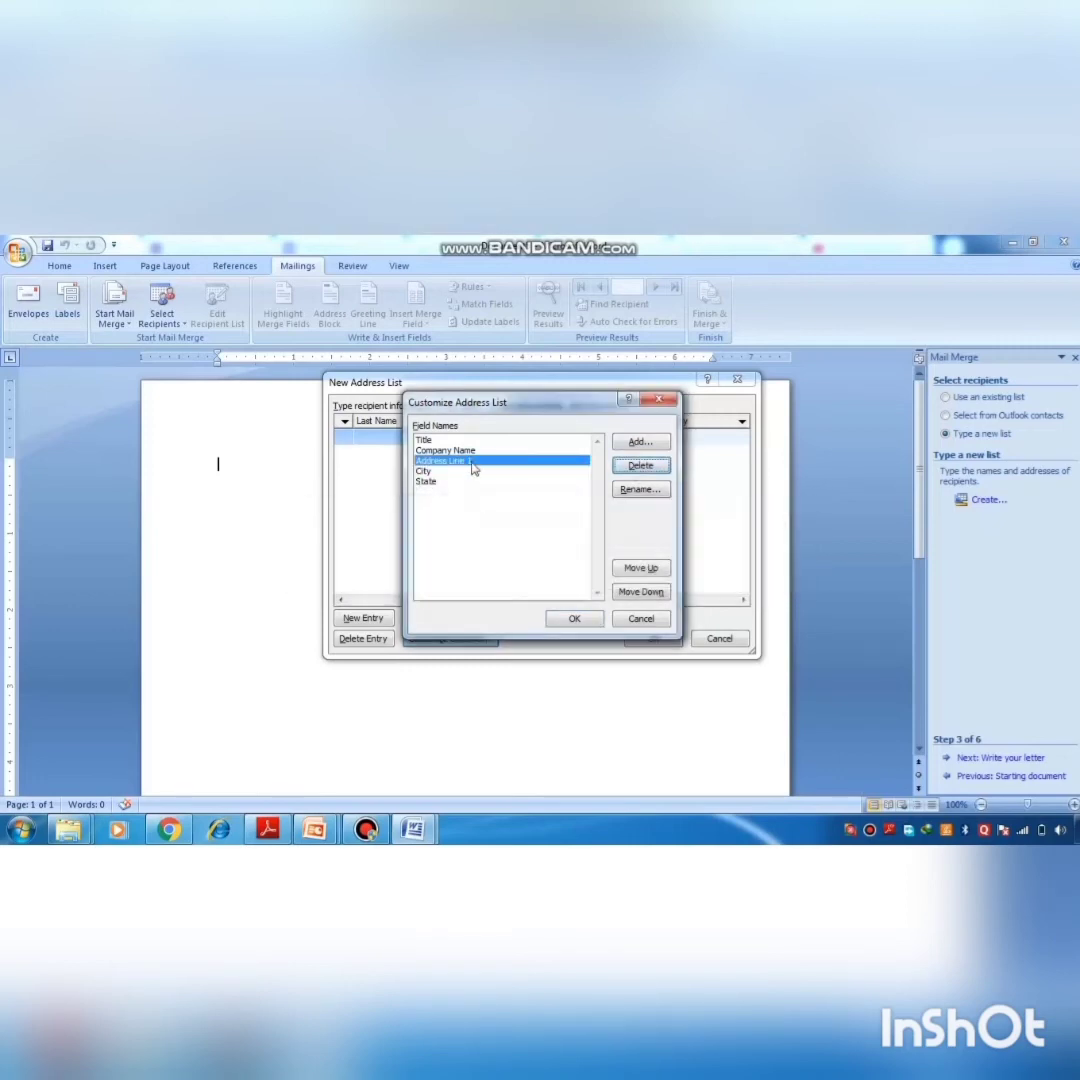
pyautogui.click(445, 450)
pyautogui.click(640, 466)
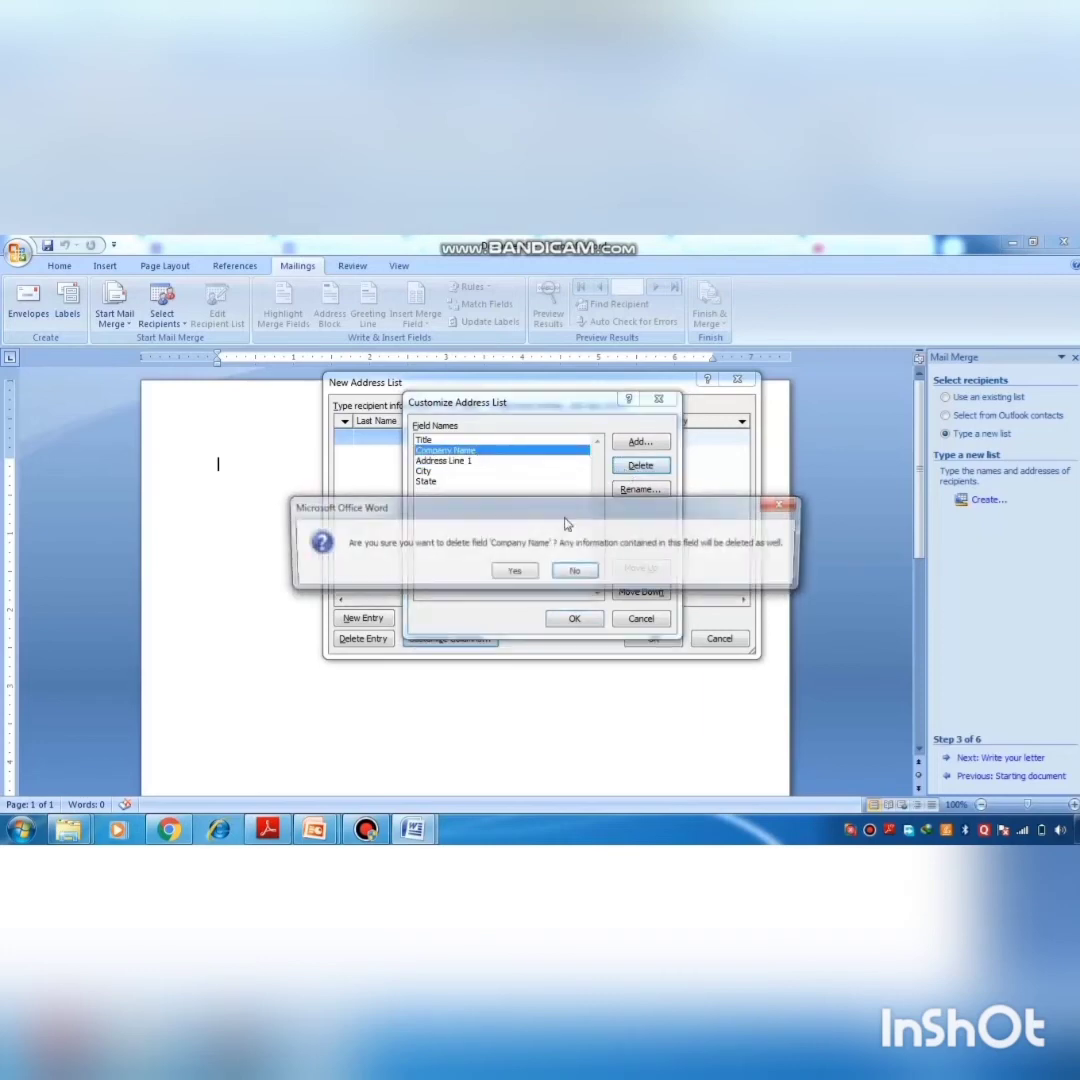
pyautogui.click(512, 572)
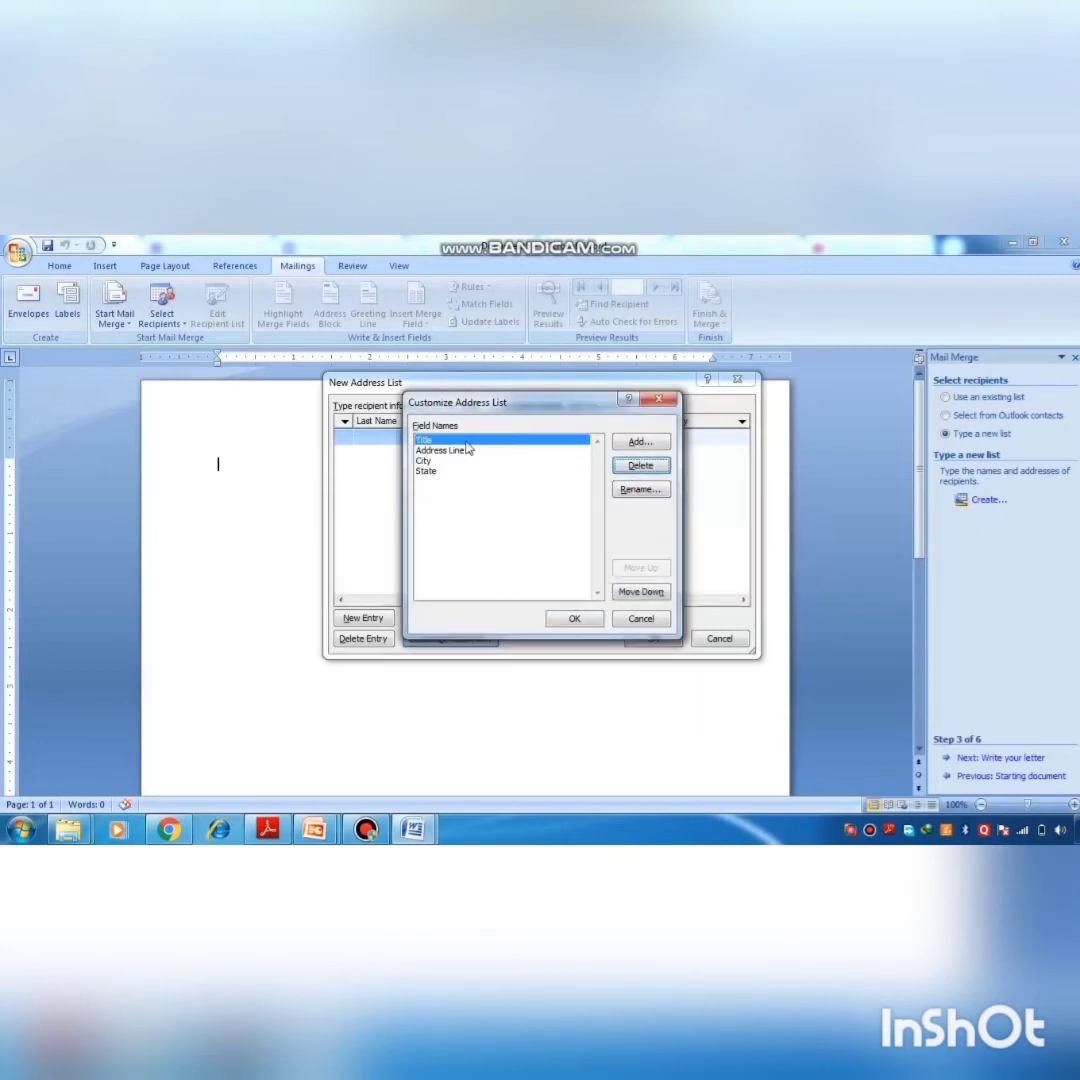
pyautogui.click(640, 466)
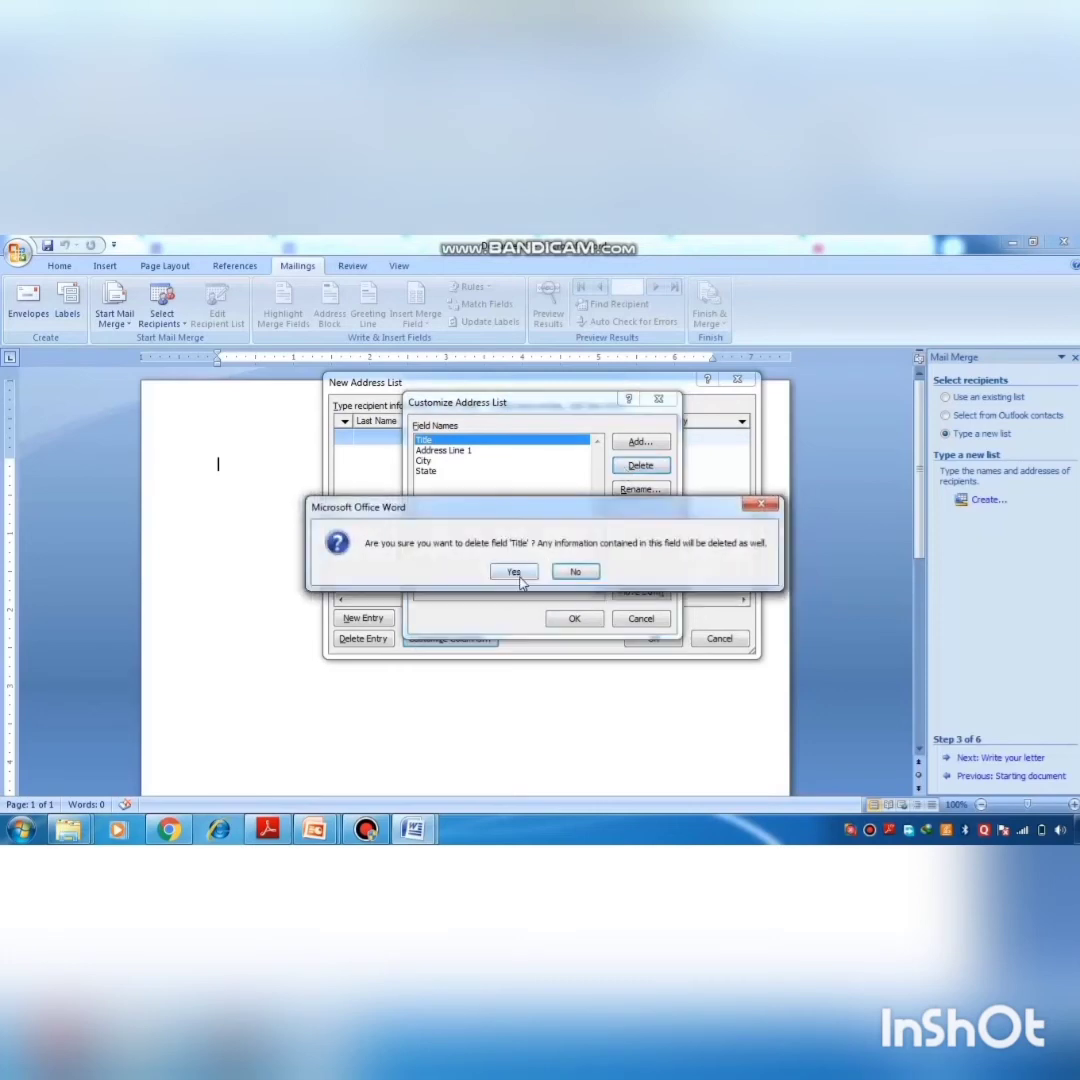
pyautogui.click(512, 572)
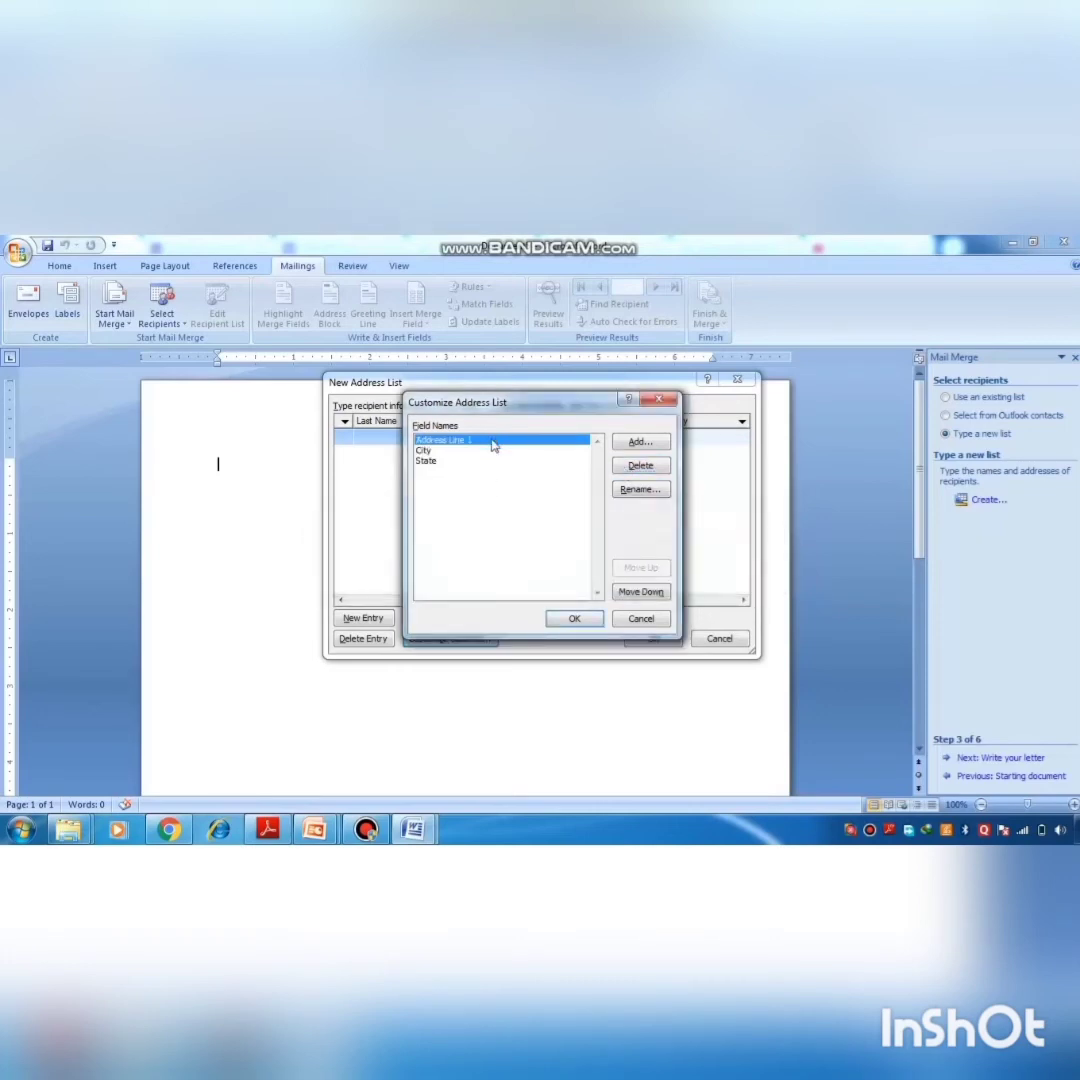
# - Rename the Address Line 1 field to NAME
pyautogui.click(634, 490)
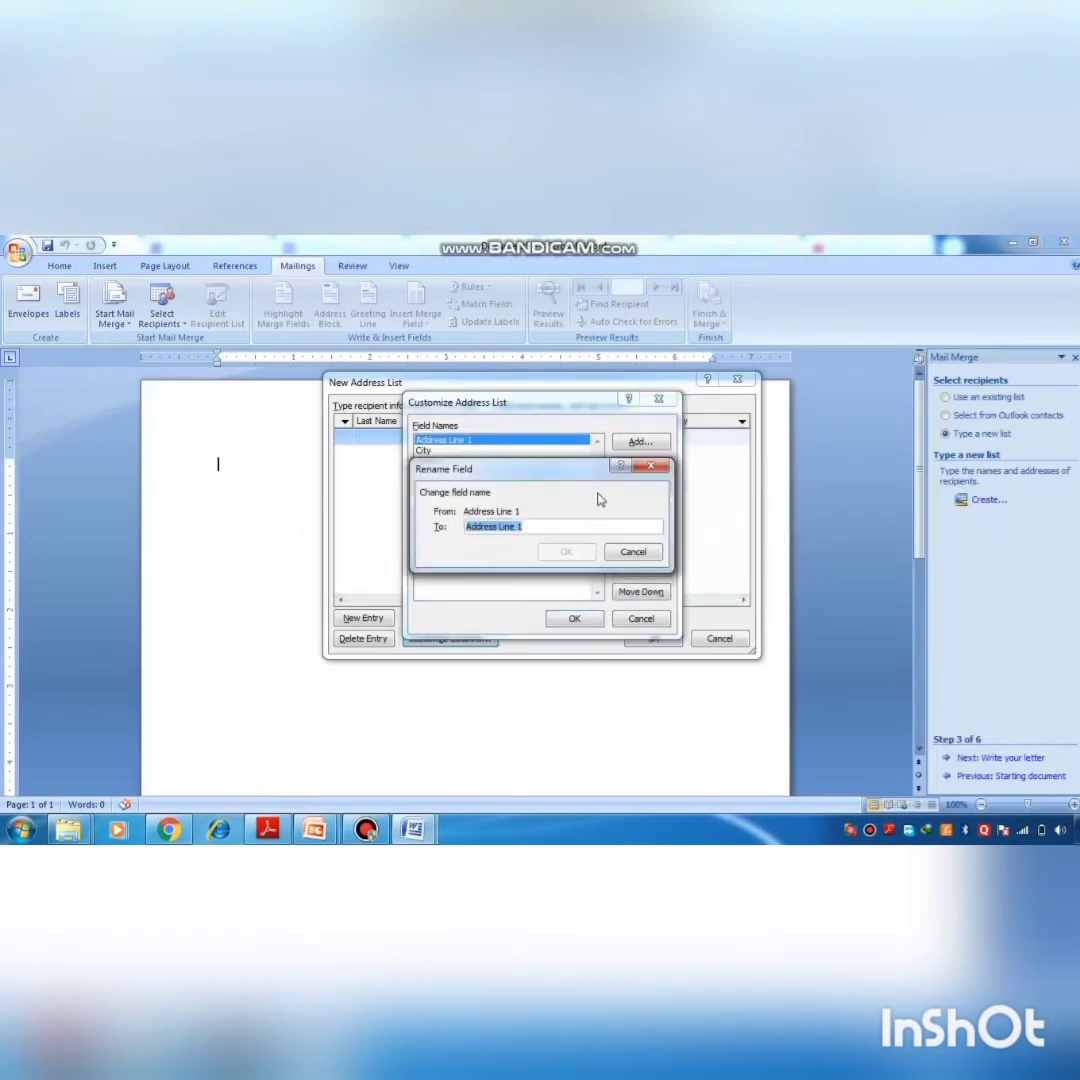
pyautogui.write('NAME')
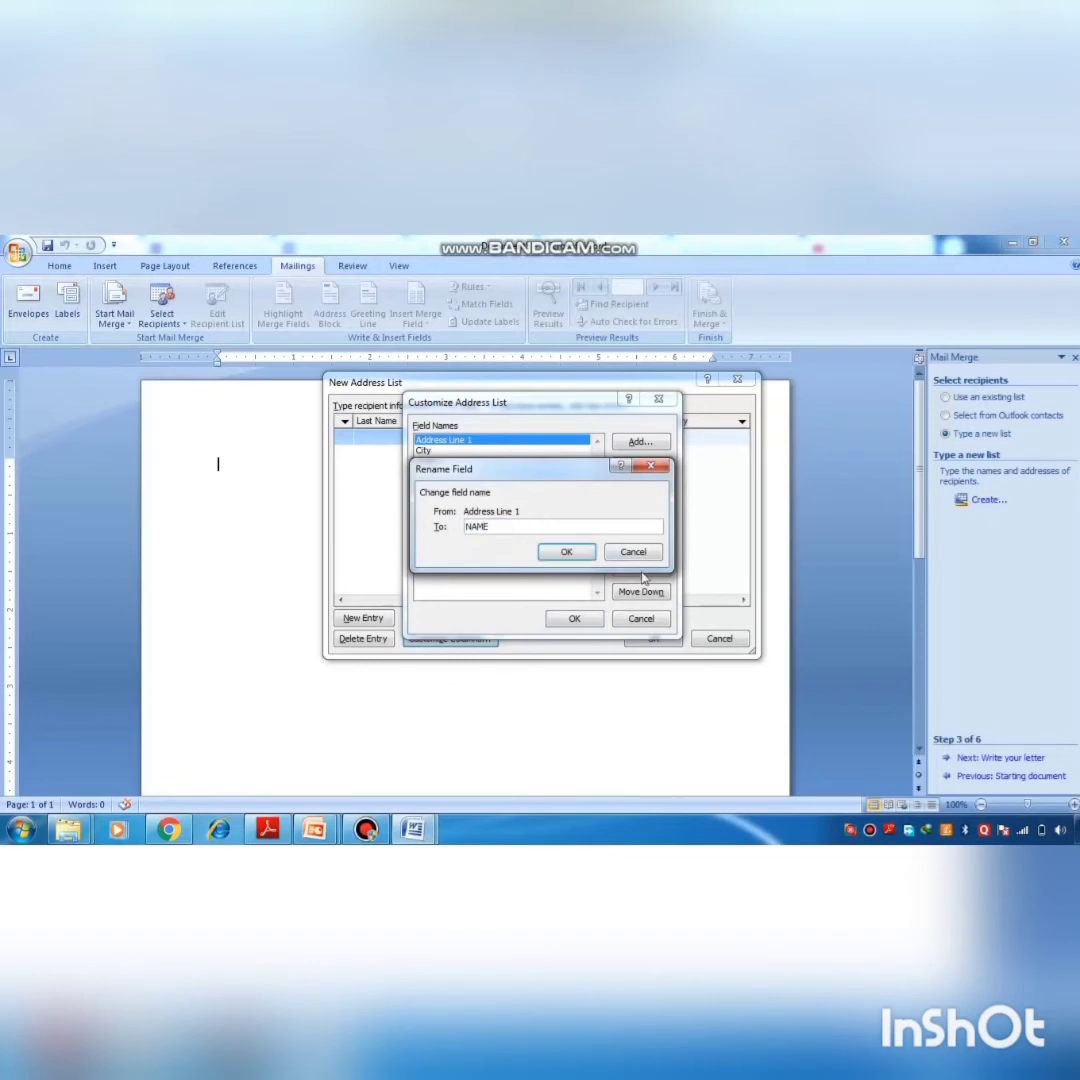
pyautogui.click(566, 552)
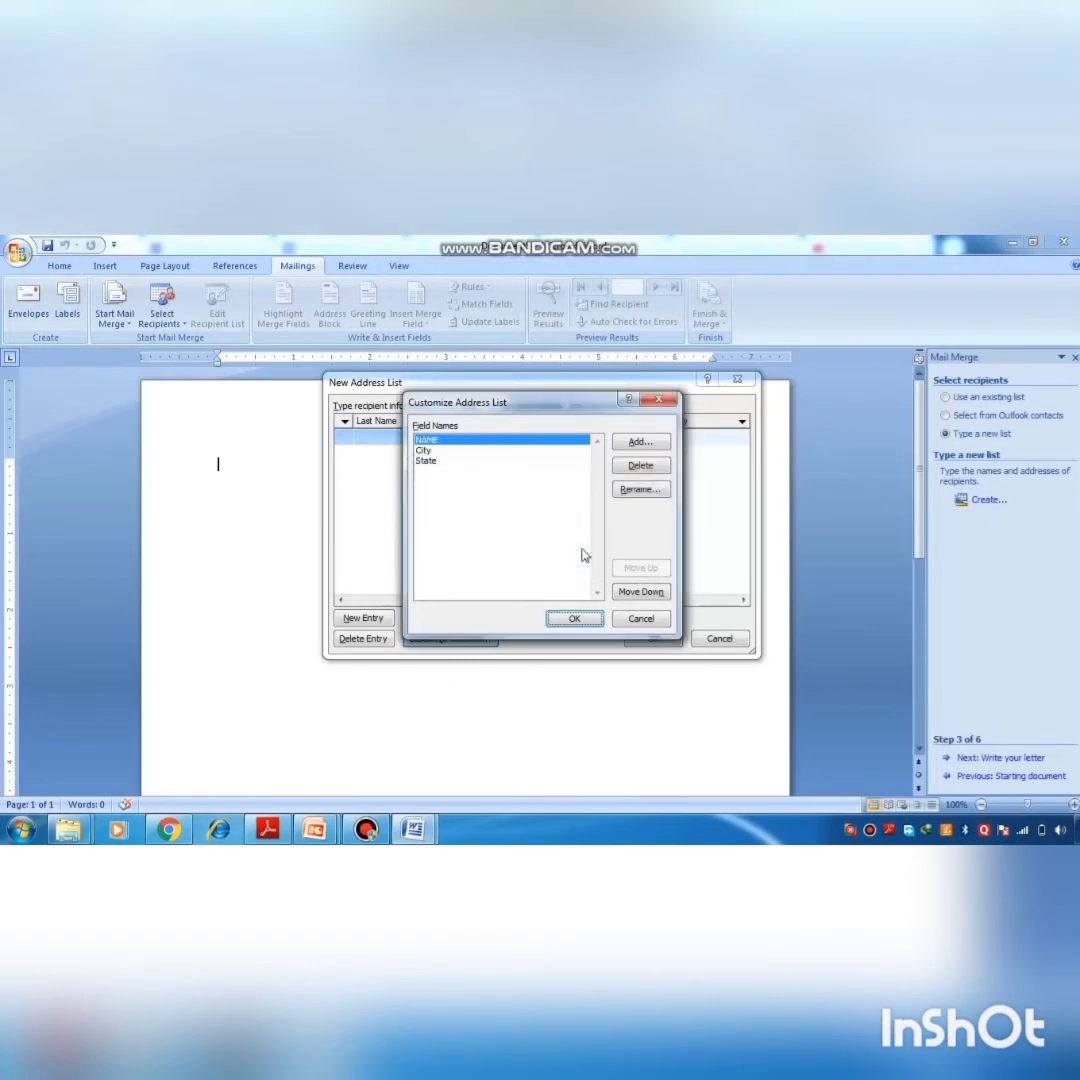
# - Rename the State field to ADDRESS and apply the customized fields to the address list
pyautogui.click(460, 452)
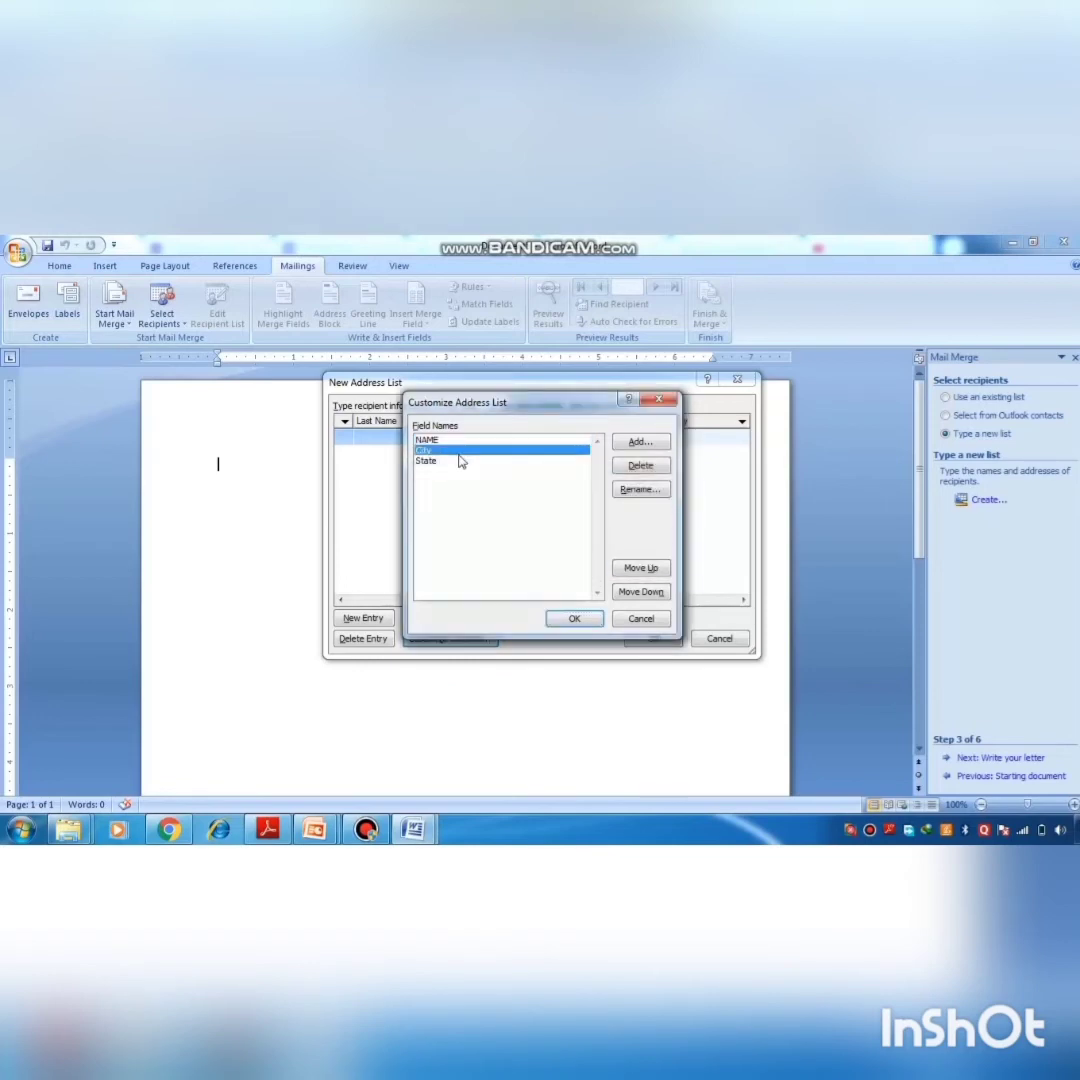
pyautogui.click(455, 461)
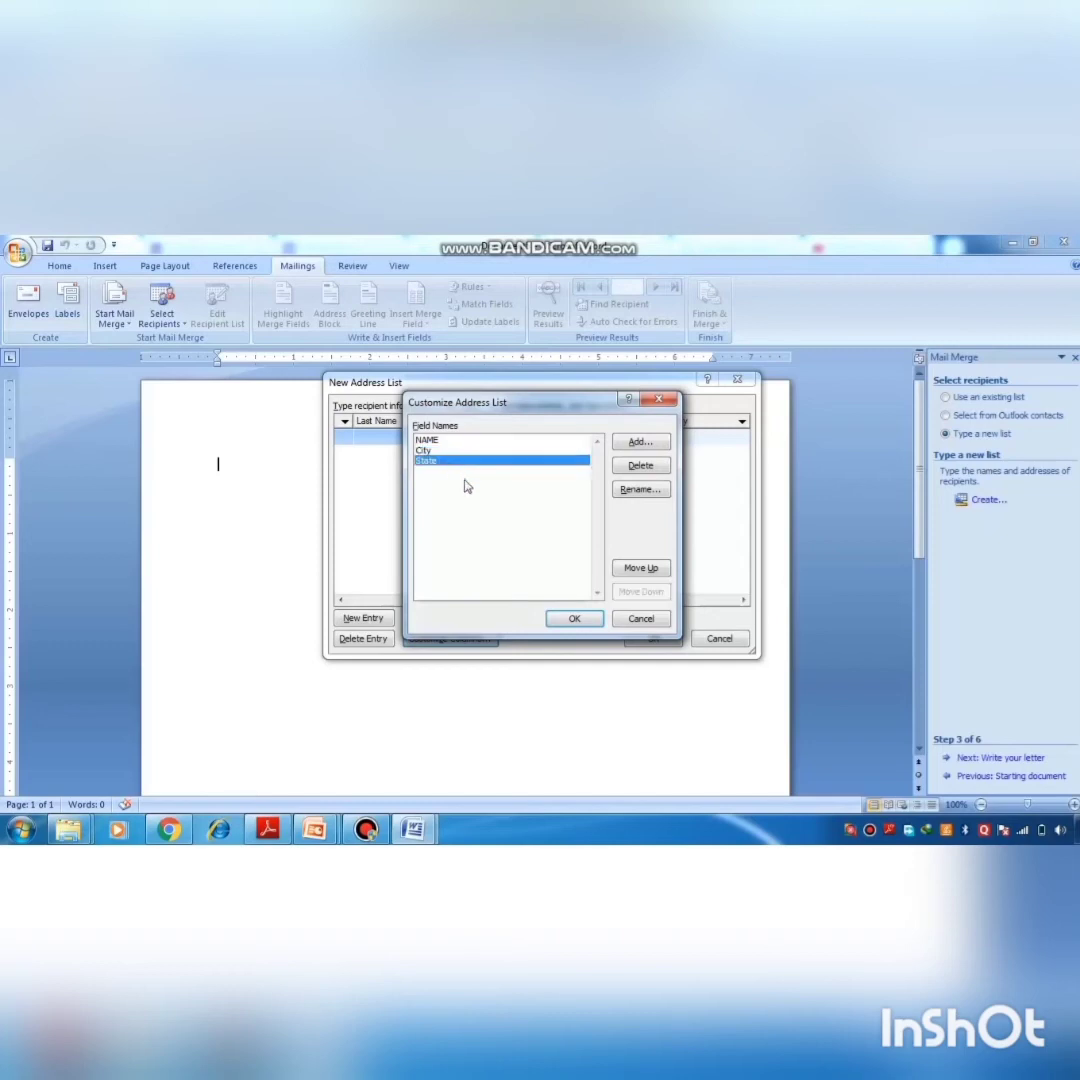
pyautogui.click(640, 490)
pyautogui.write('AD')
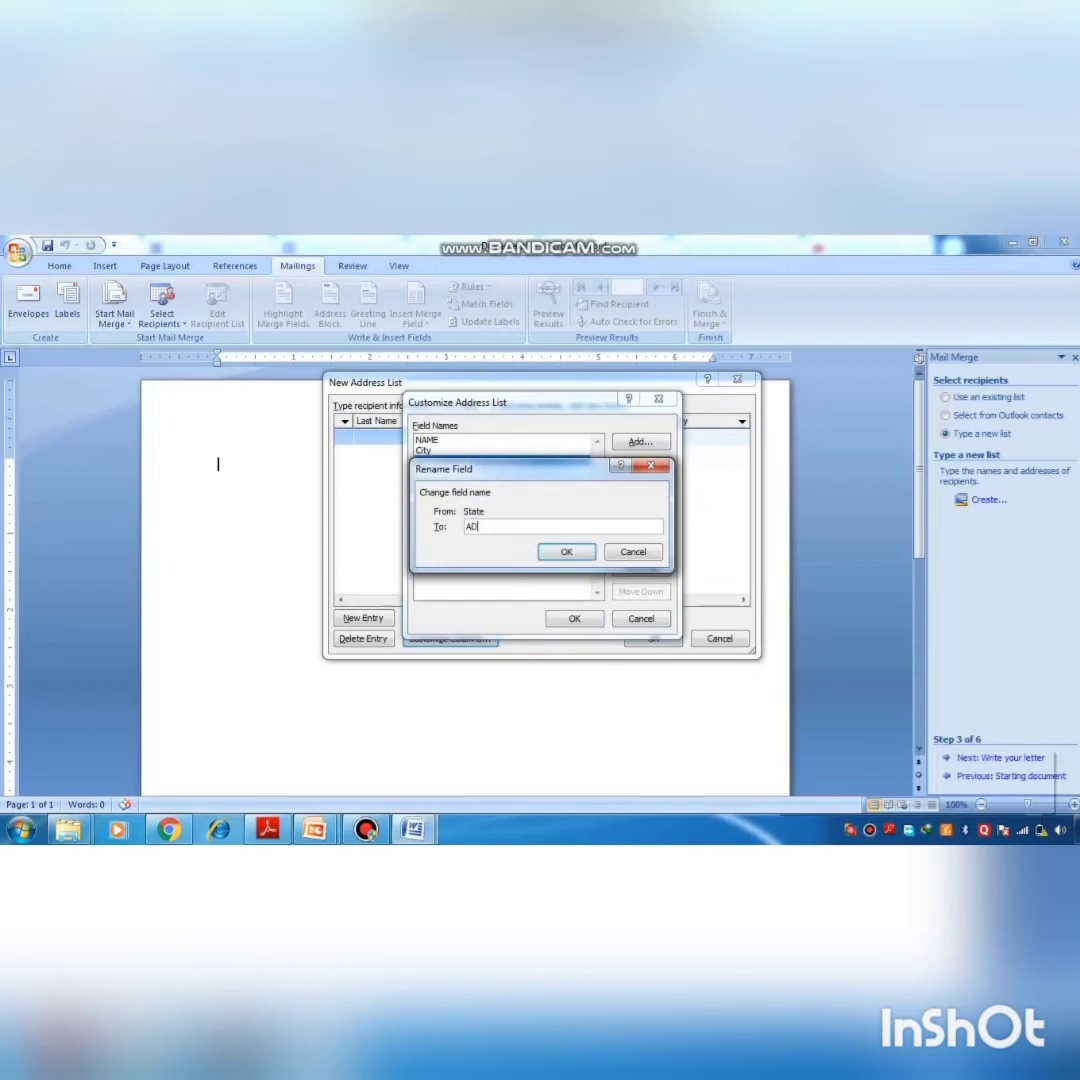
pyautogui.write('DRESS')
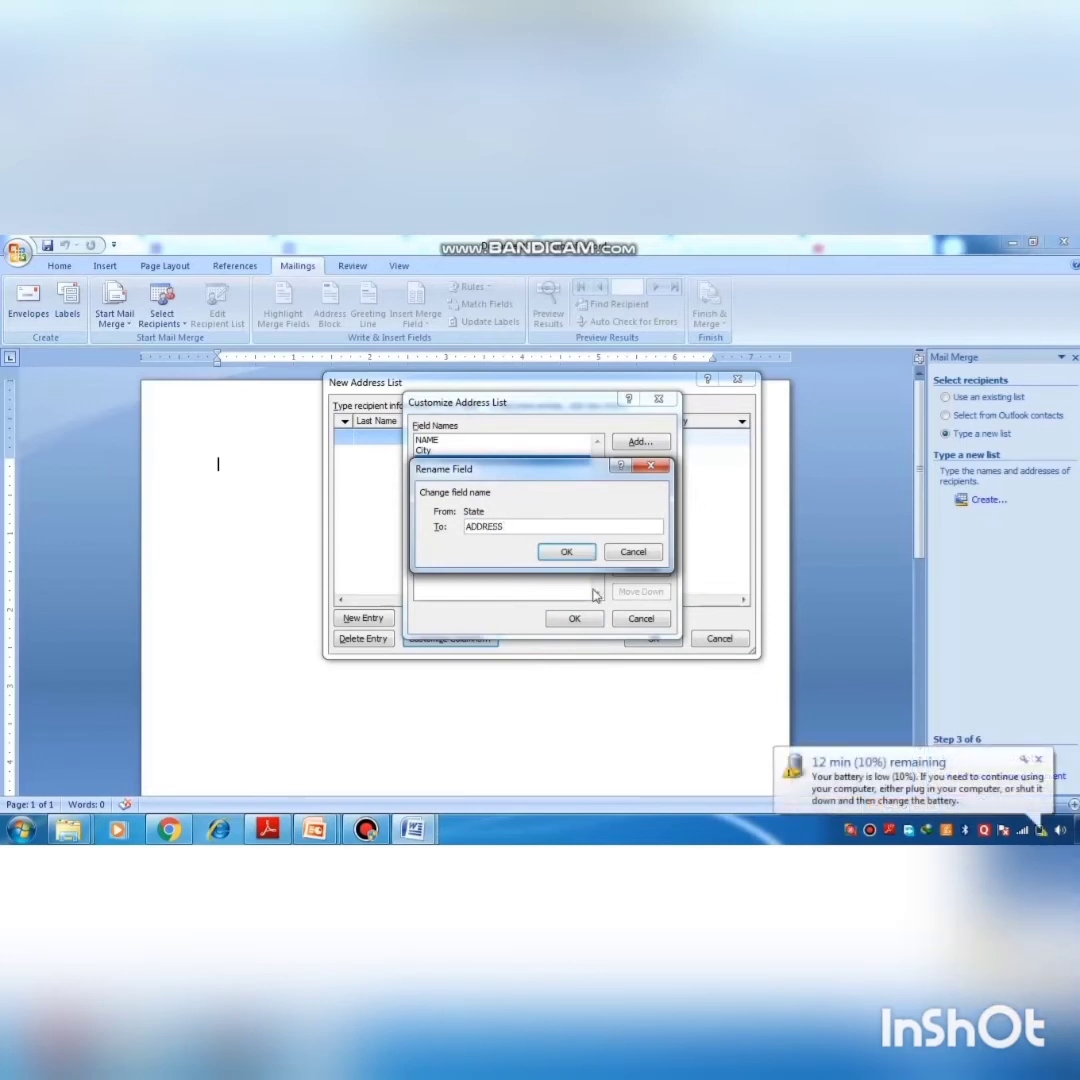
pyautogui.click(566, 551)
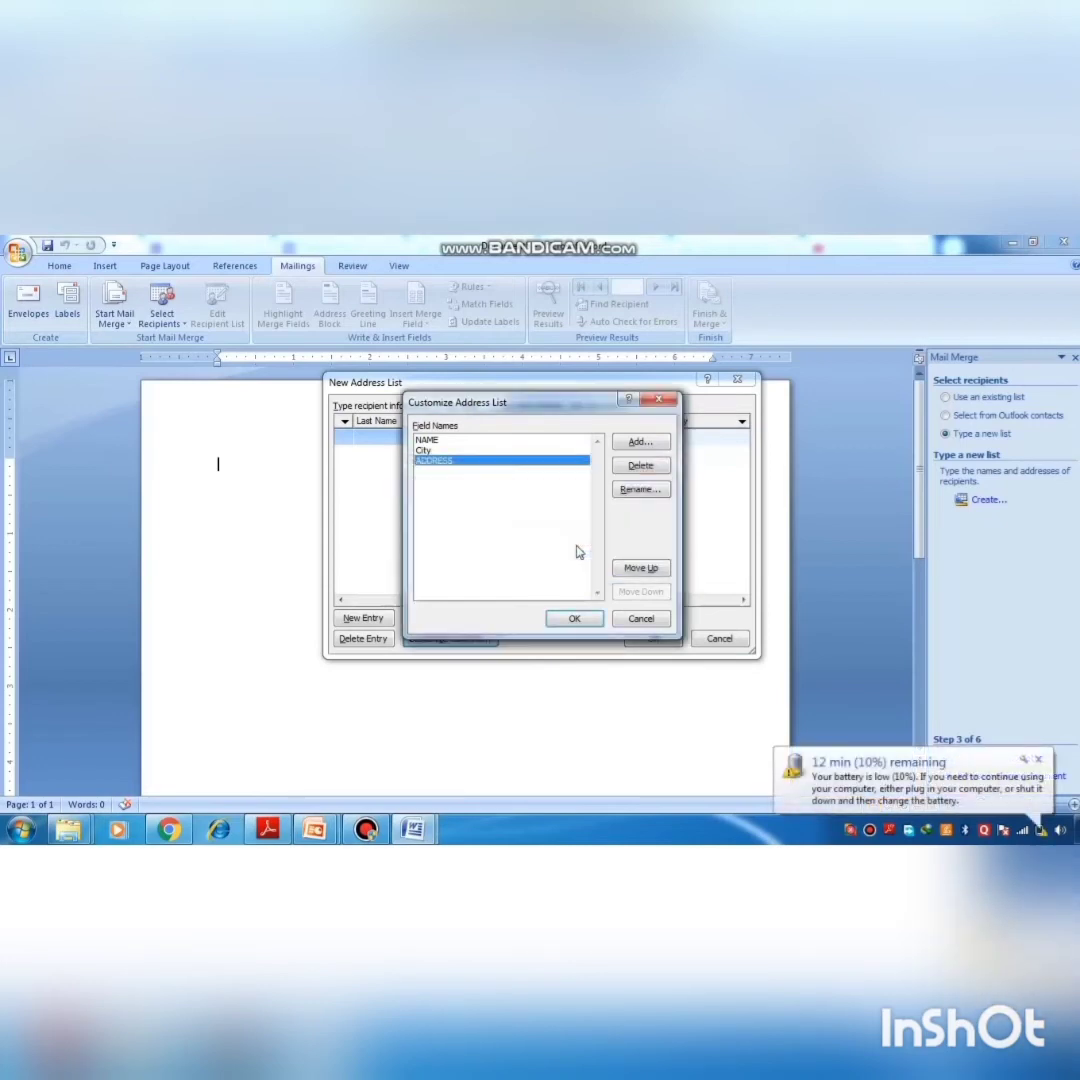
pyautogui.click(574, 618)
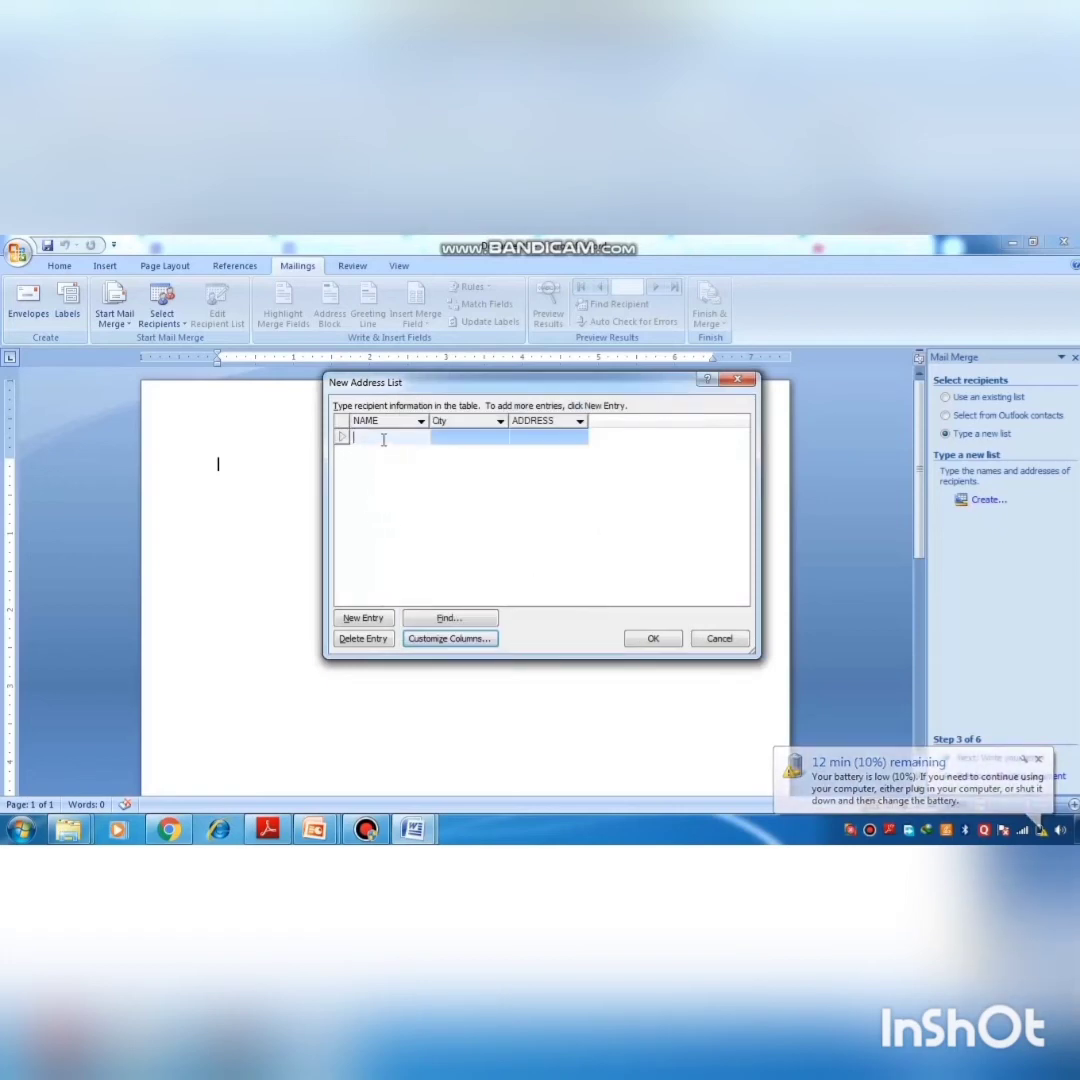
# - Fill in the first recipient's name, city and address in the address list
pyautogui.write('ANSGHU')
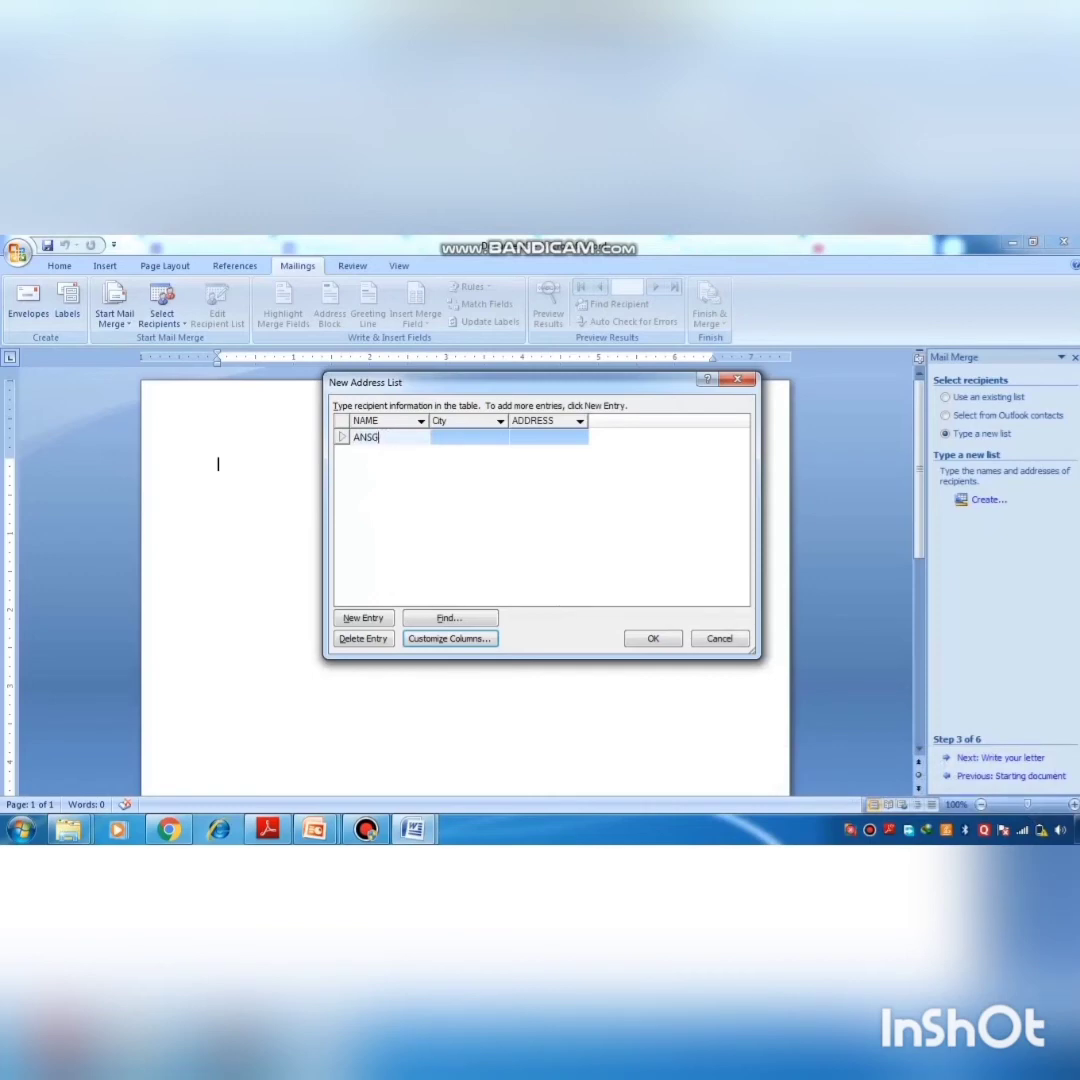
pyautogui.press('Tab')
pyautogui.write('H')
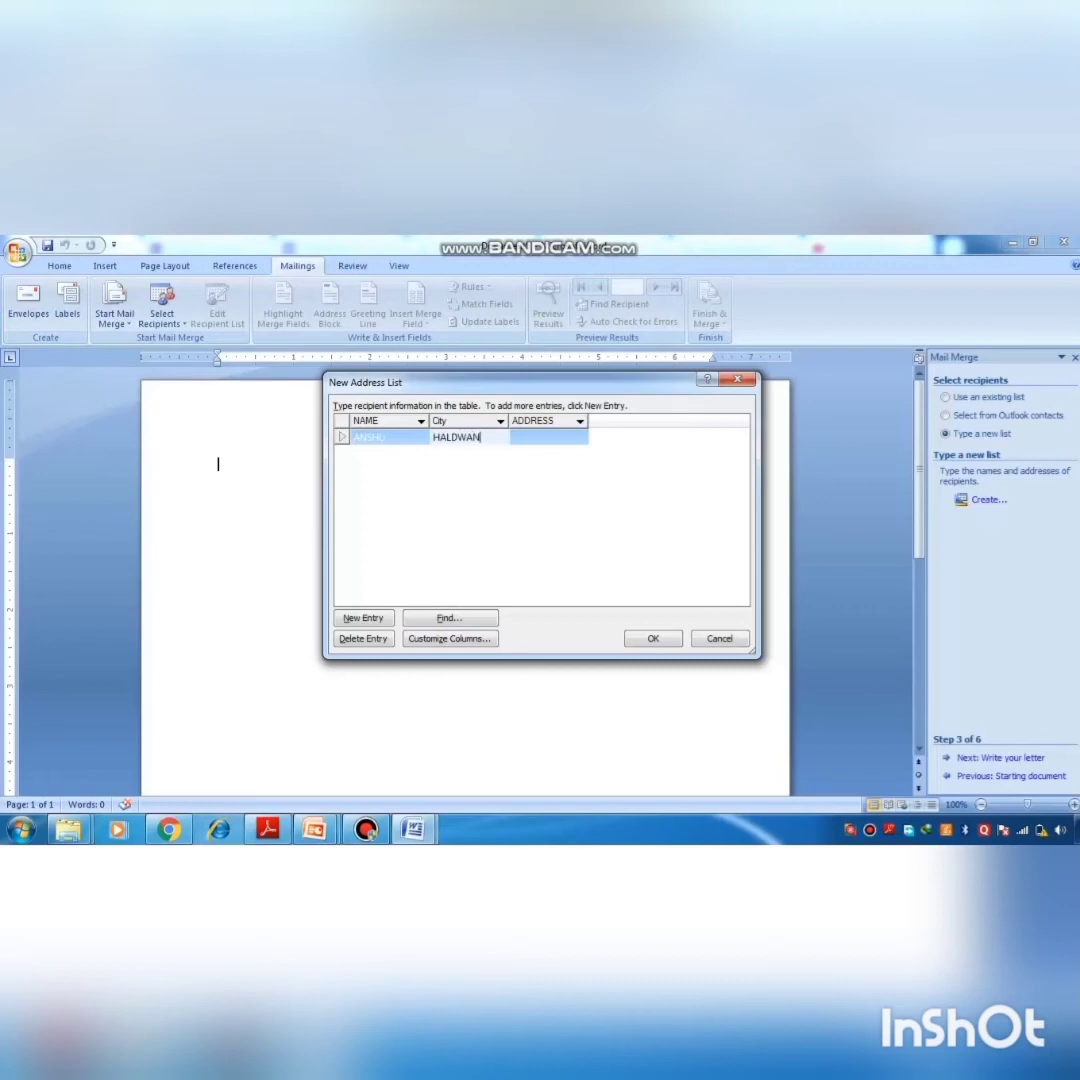
pyautogui.press('Tab')
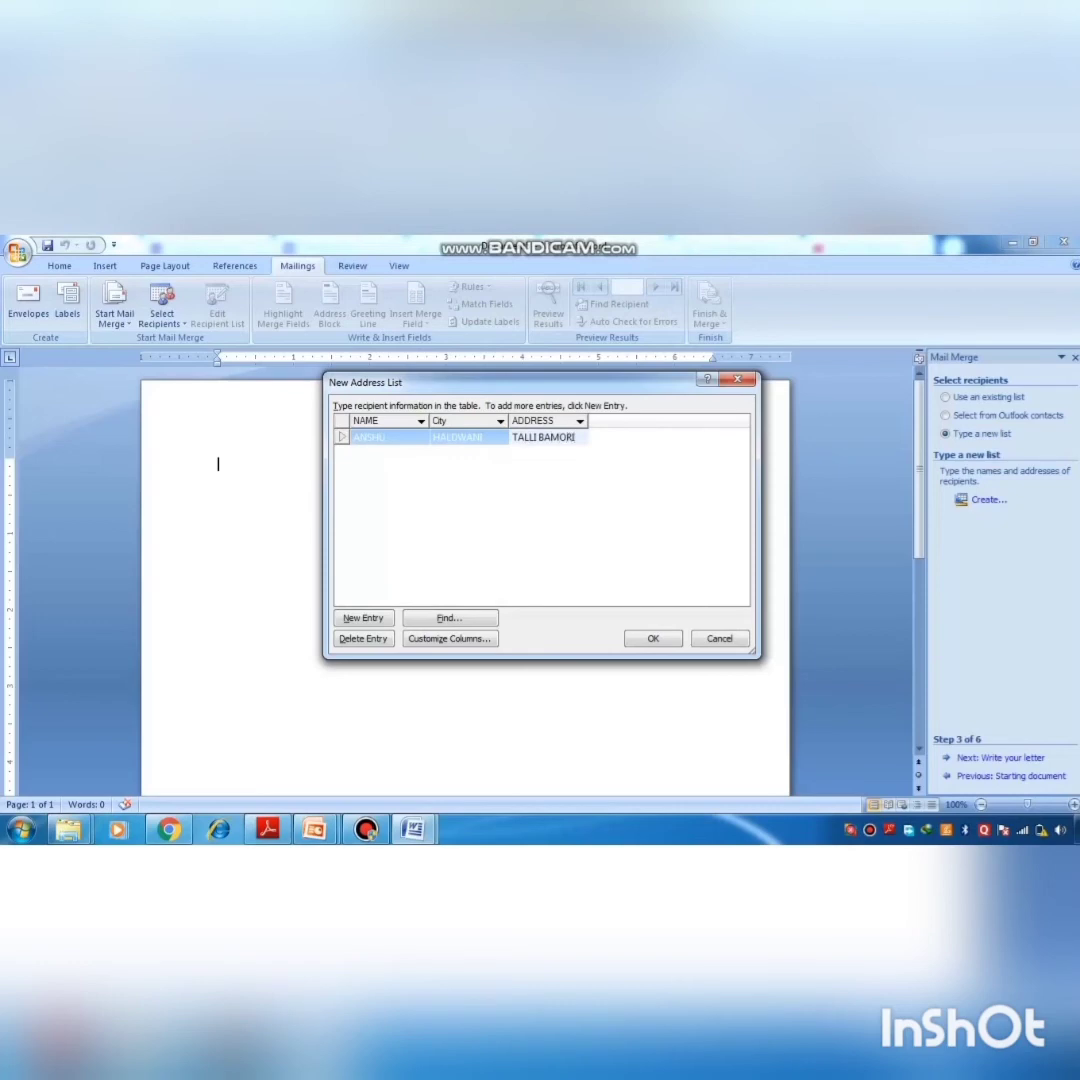
# - Add a second entry to the address list with the recipient's name, city and address
pyautogui.click(363, 619)
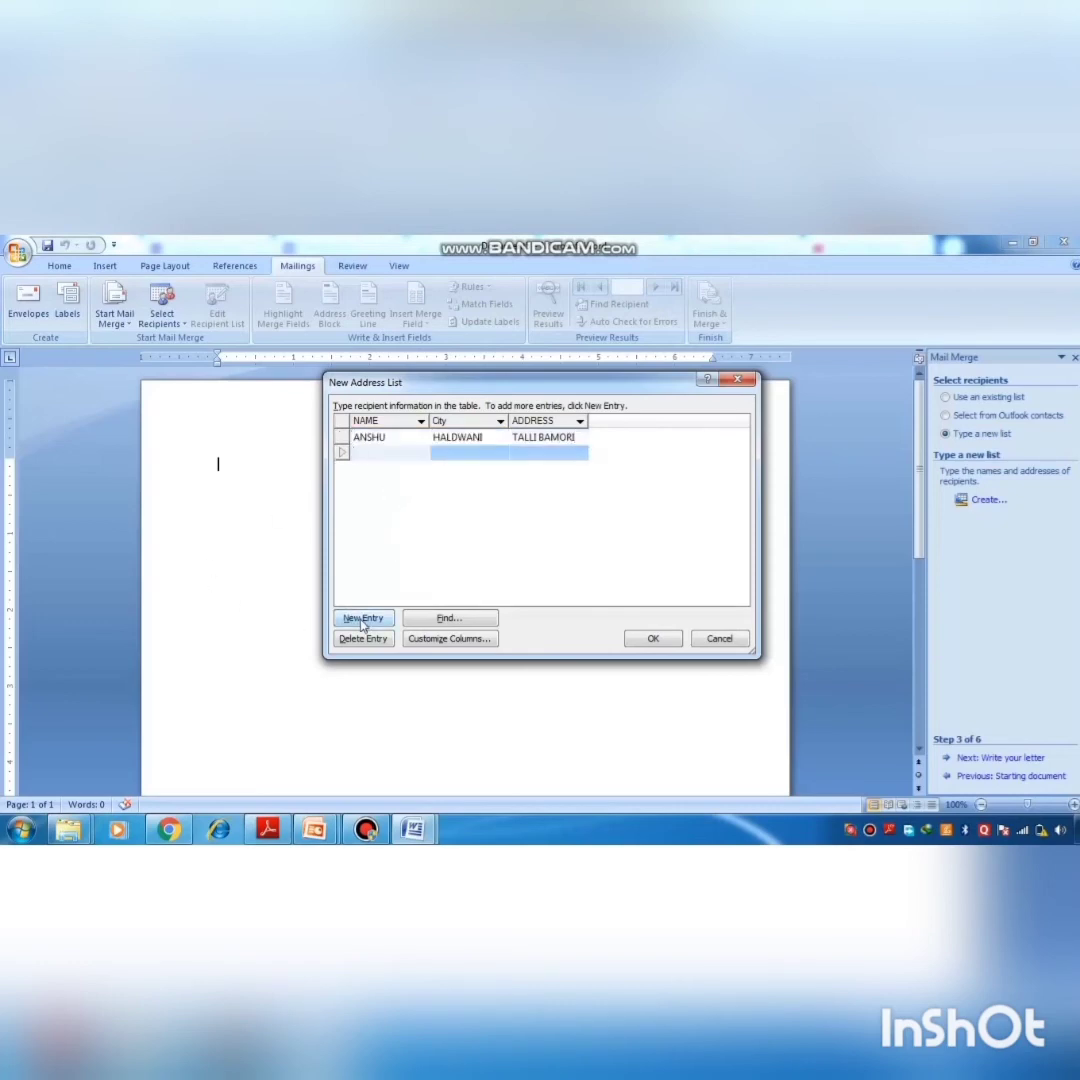
pyautogui.write('P')
pyautogui.press('Tab')
pyautogui.write('D')
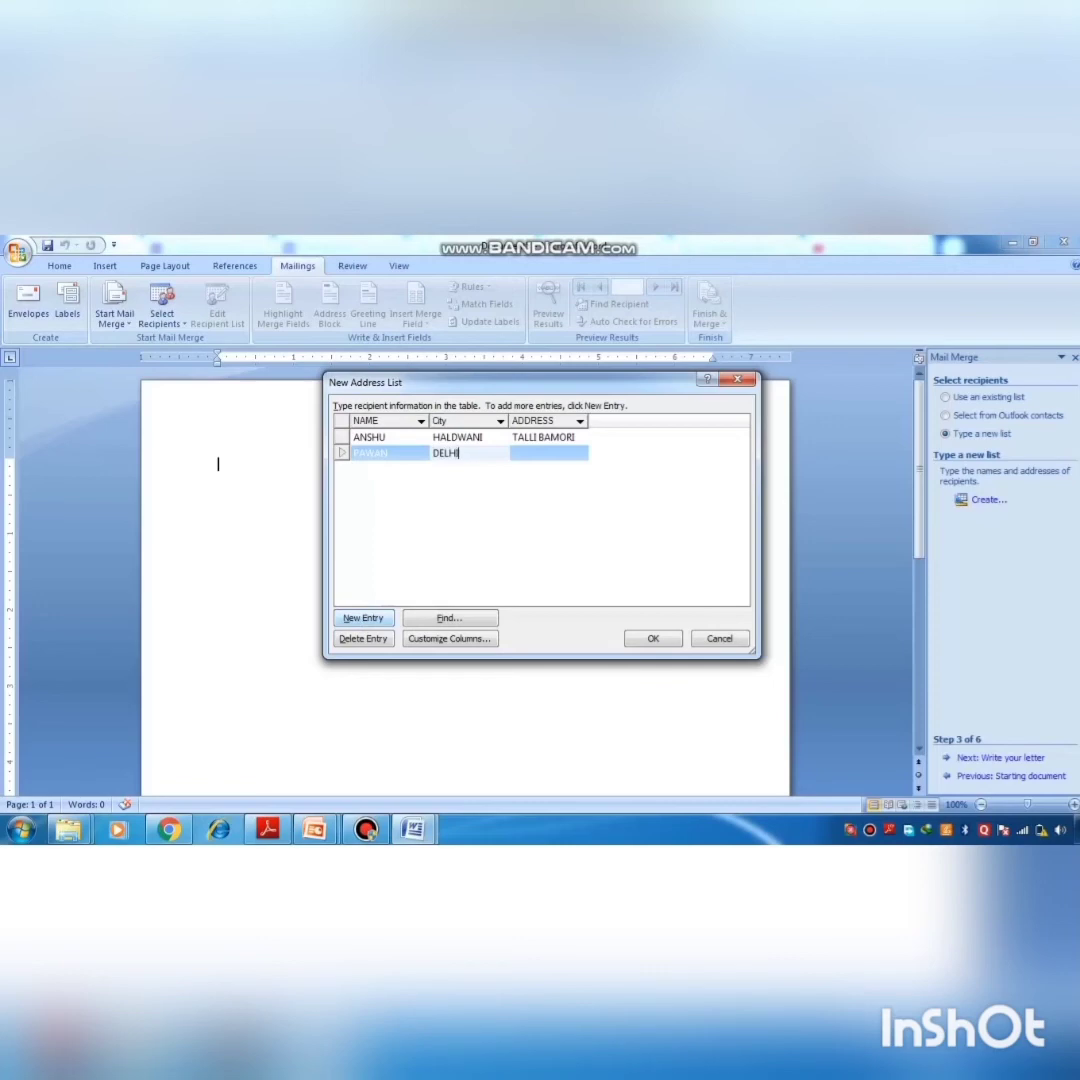
pyautogui.write('ELHI')
pyautogui.press('Tab')
pyautogui.write('NO')
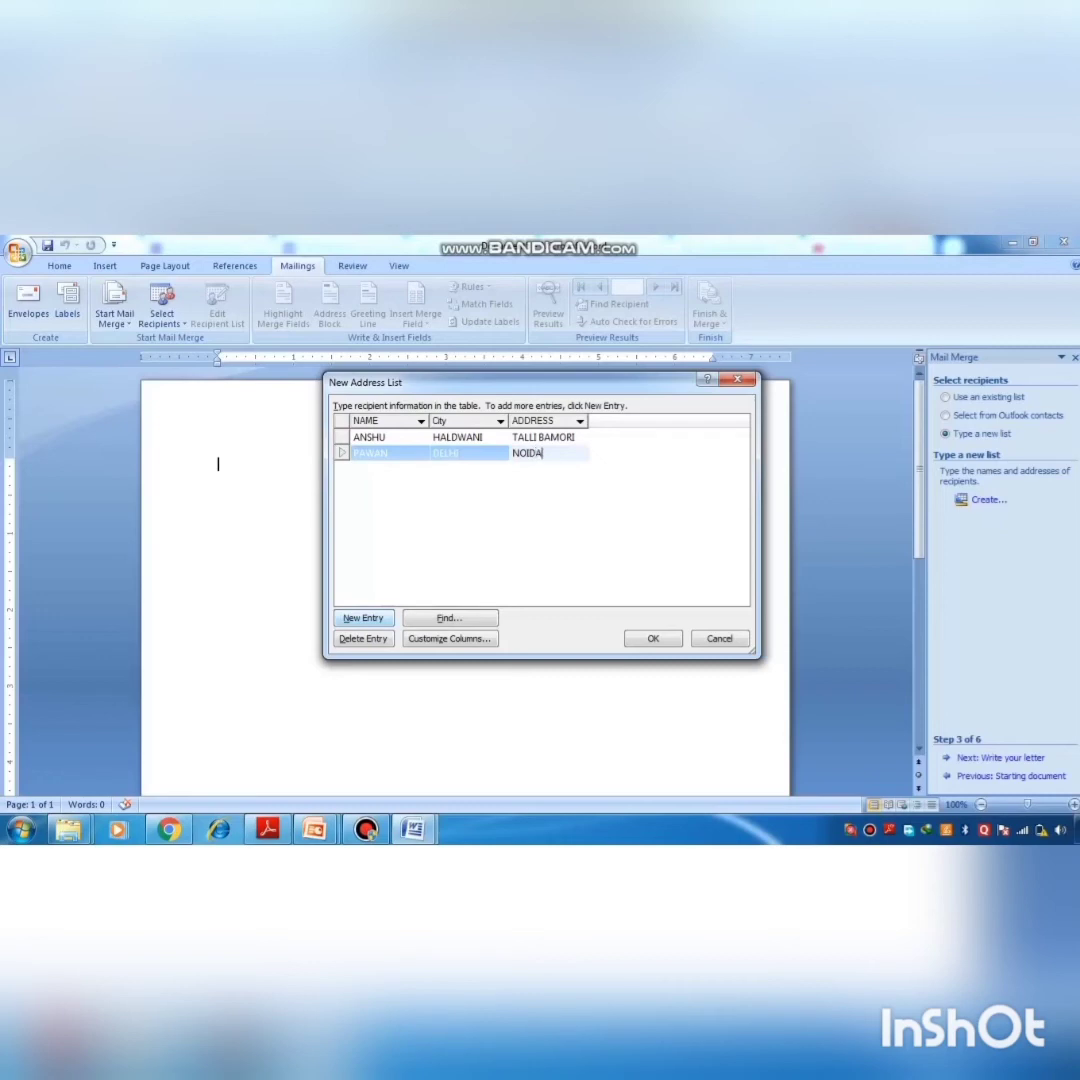
# - Add a third entry to the address list and fill in that recipient's name, city and address
pyautogui.click(362, 618)
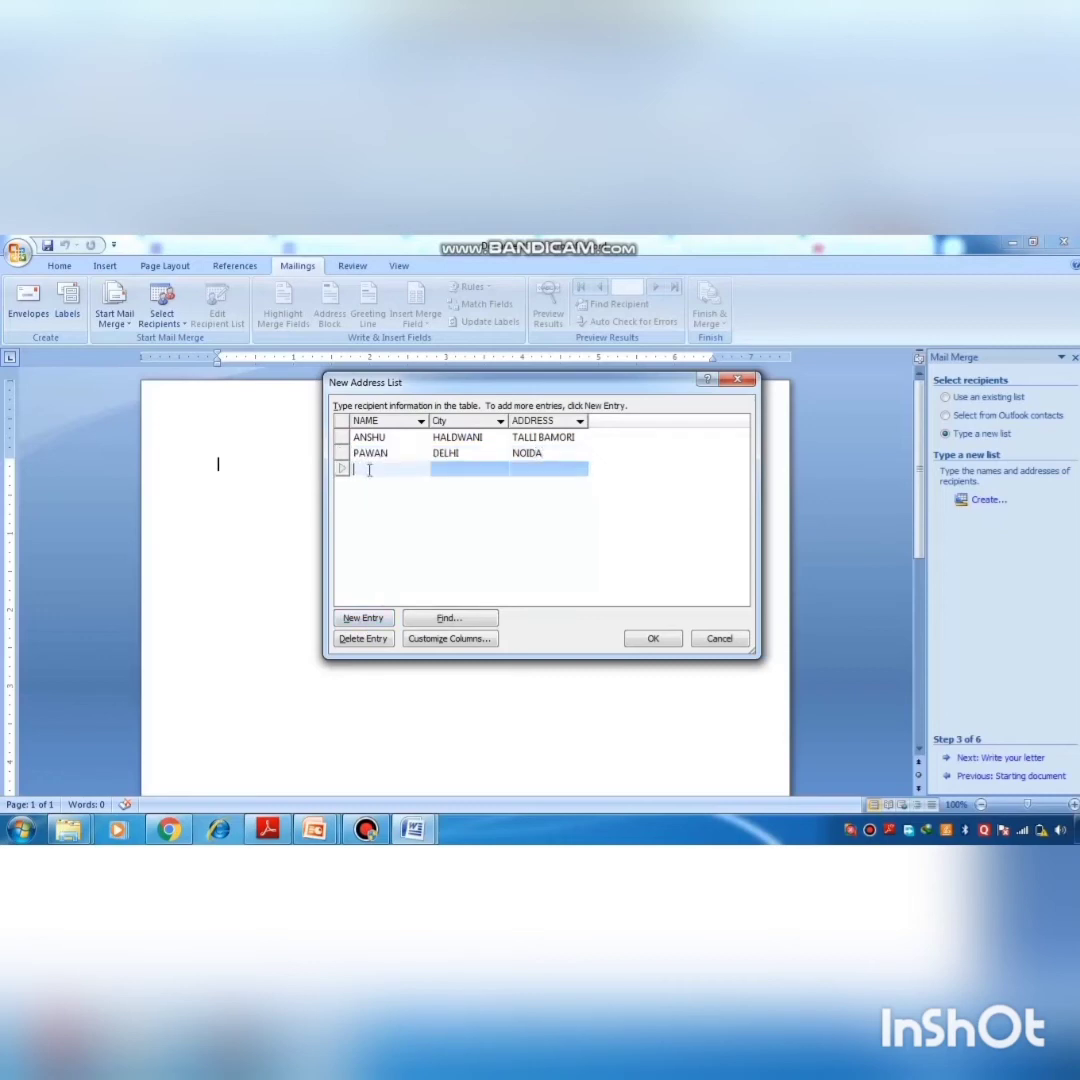
pyautogui.write('POOJA')
pyautogui.press('Tab')
pyautogui.write('MUMBAI')
pyautogui.press('Tab')
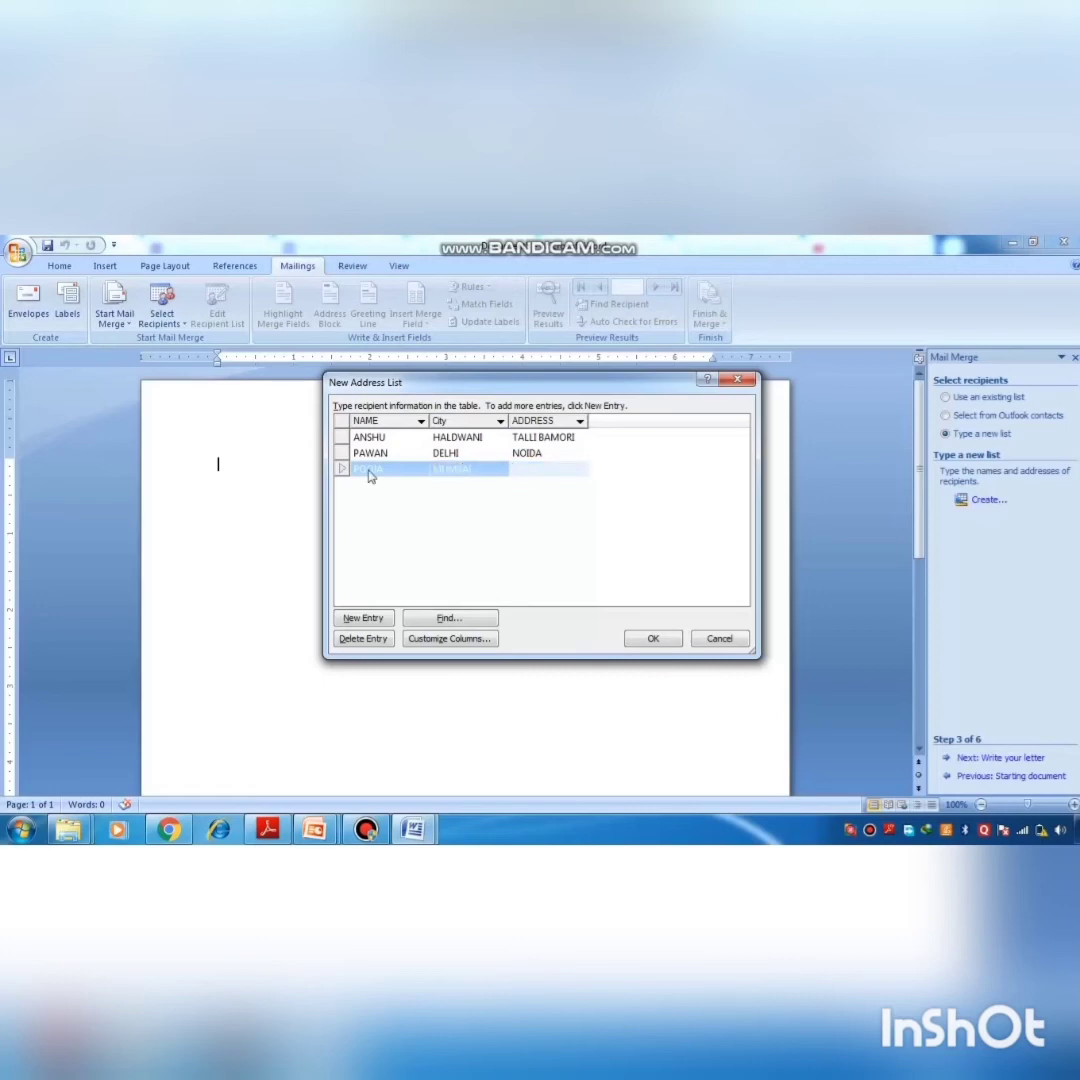
pyautogui.write('YELLOWINGG COLONG')
# - Finish the address list and save it as ADDRESS in the My Data Sources folder
pyautogui.click(648, 642)
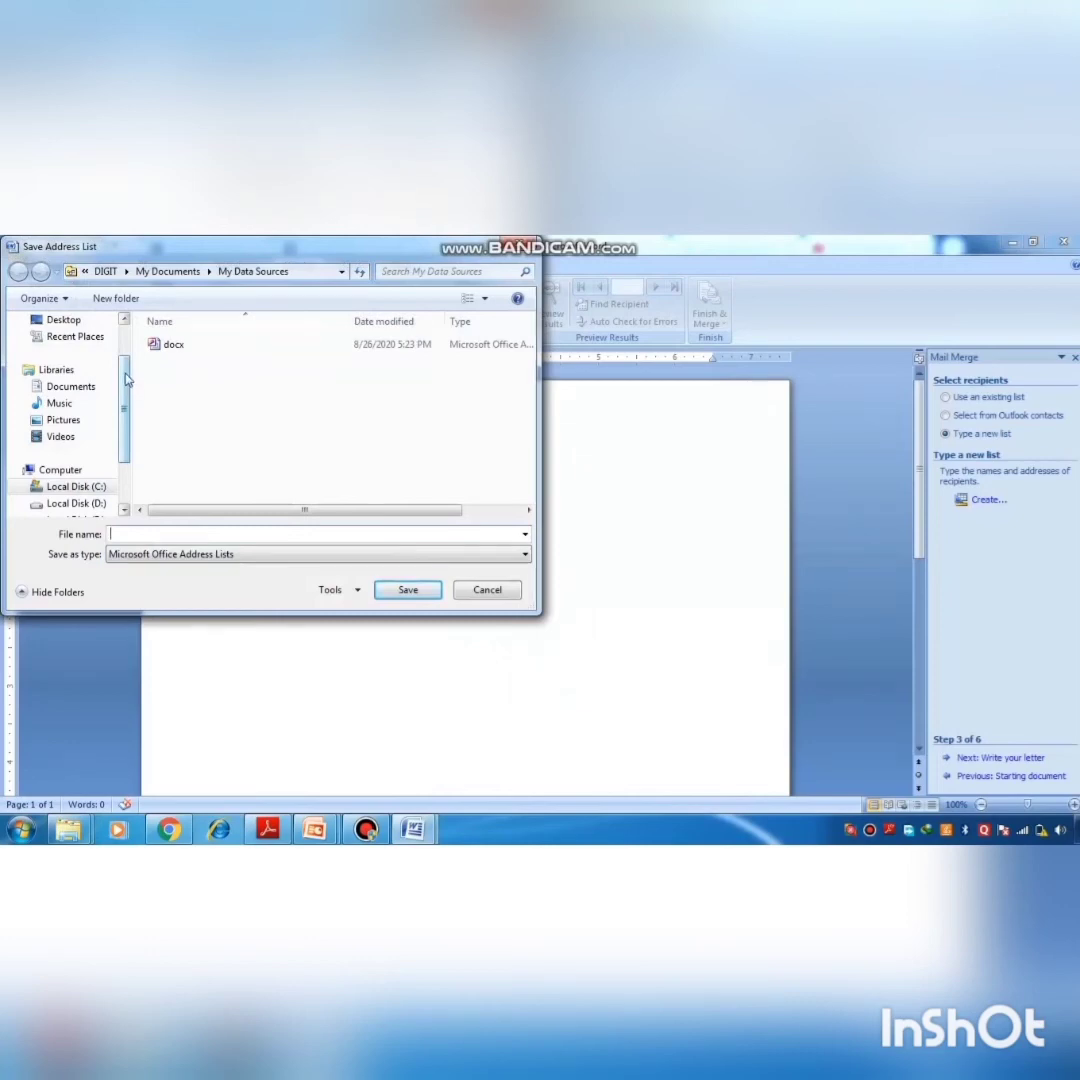
pyautogui.scroll(2, 125, 345)
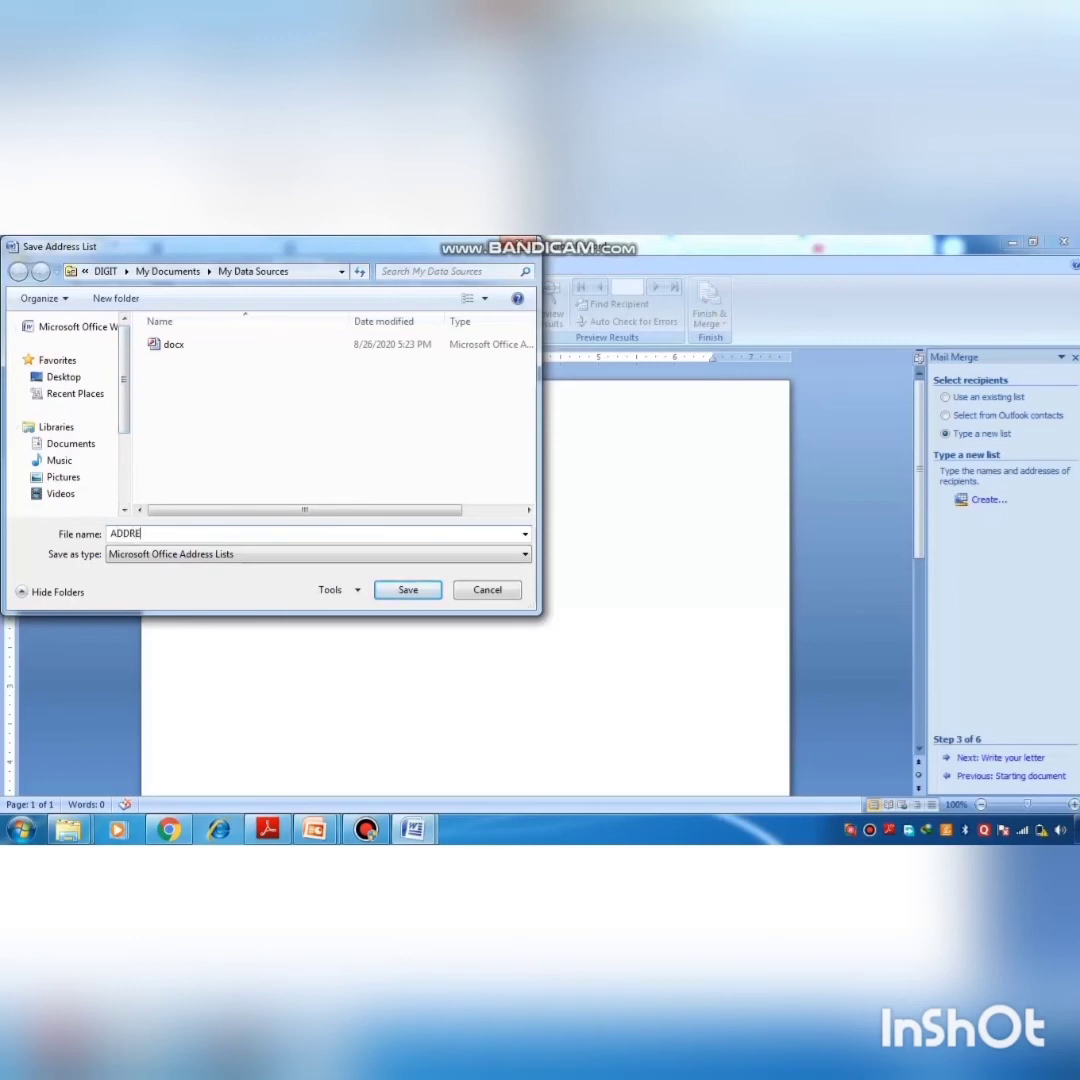
pyautogui.click(410, 592)
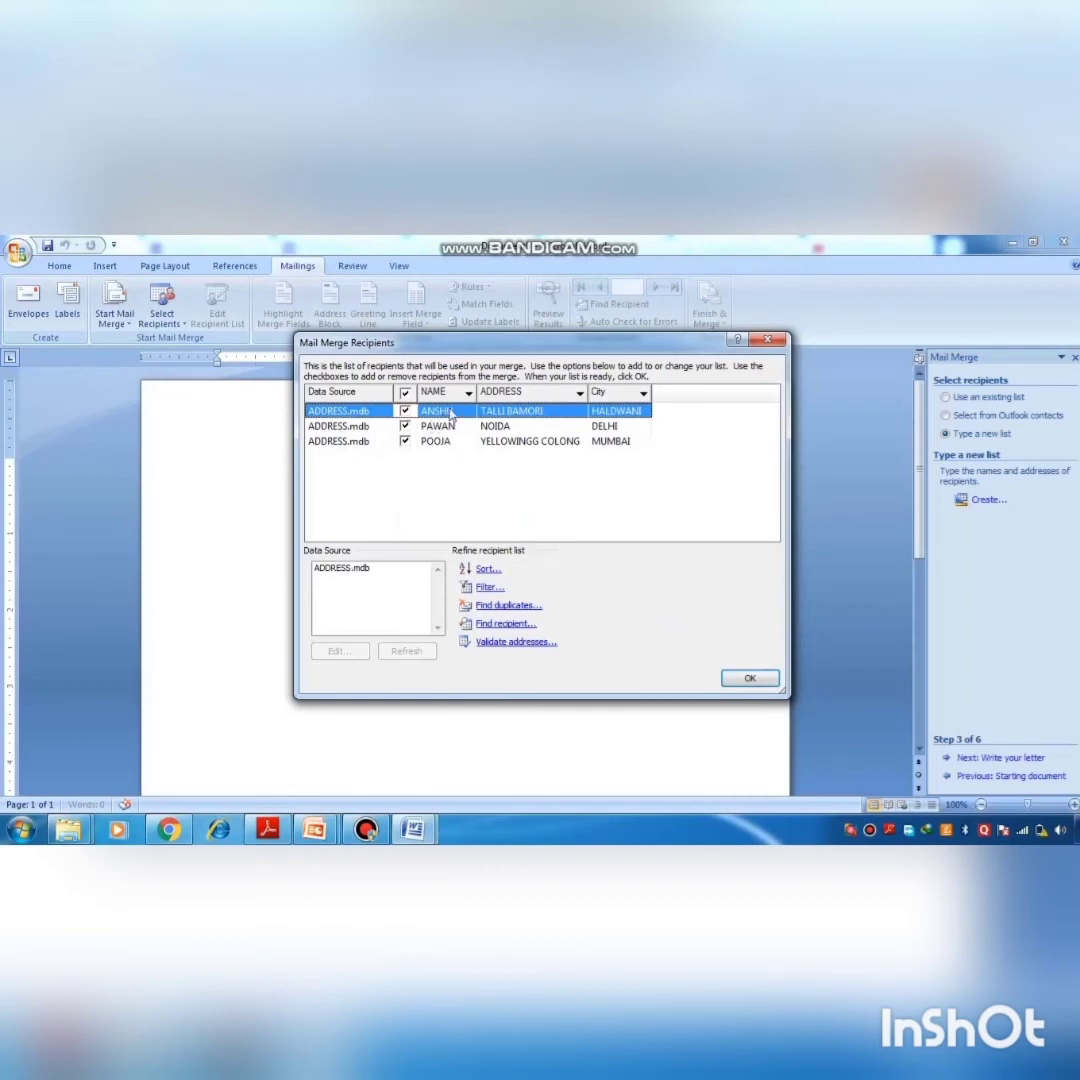
# - Accept all recipients from the ADDRESS.mdb data source for the merge
pyautogui.click(447, 467)
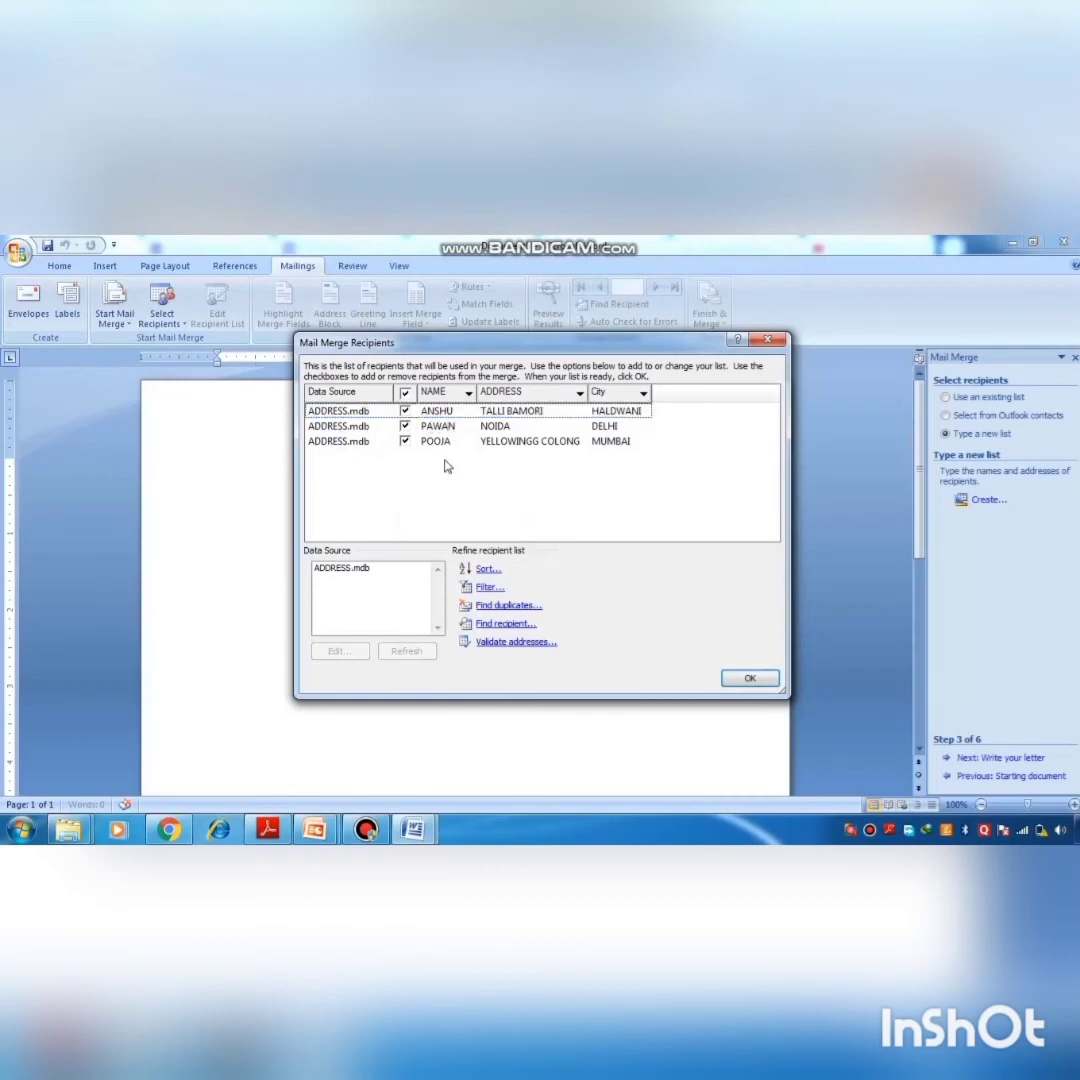
pyautogui.click(363, 569)
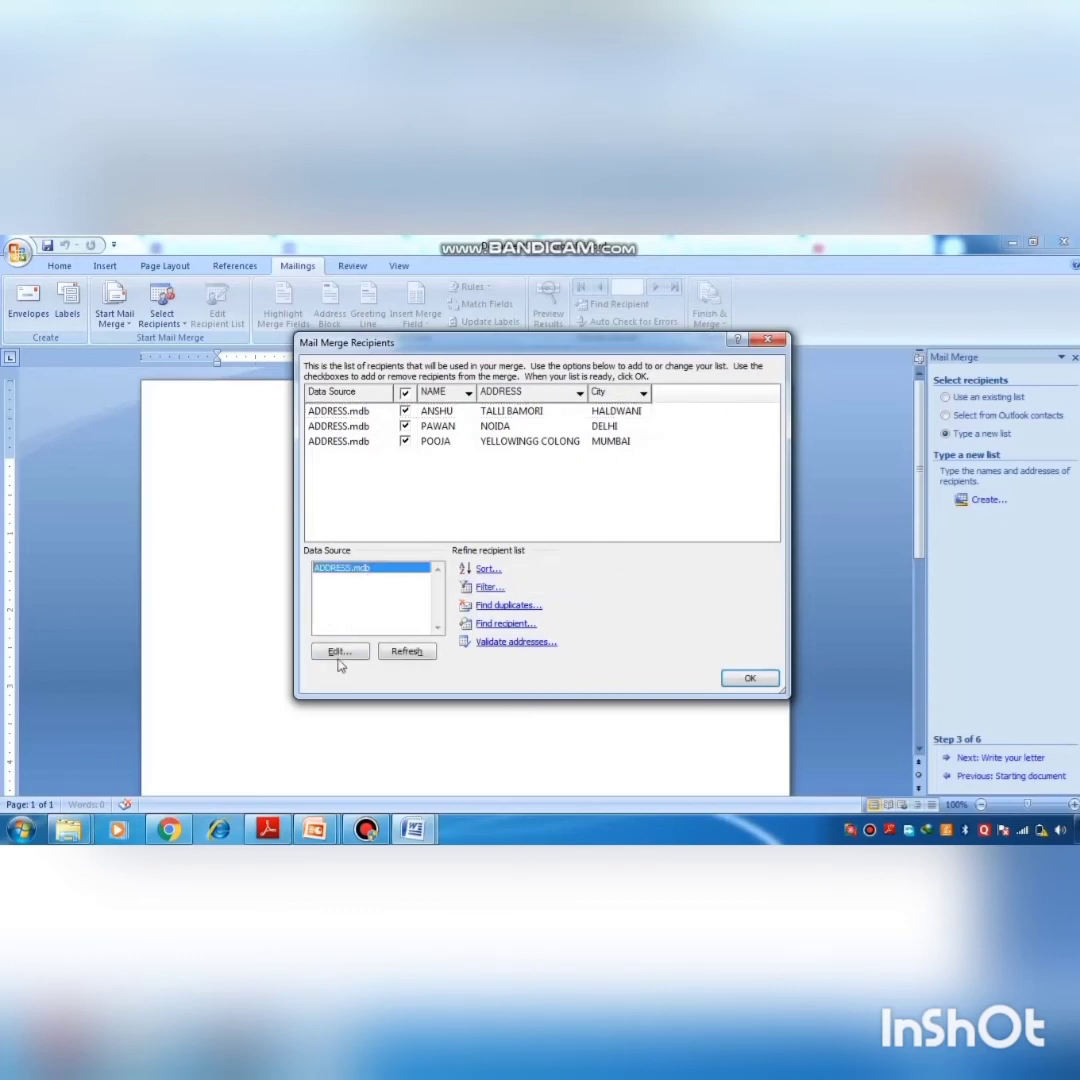
pyautogui.click(750, 676)
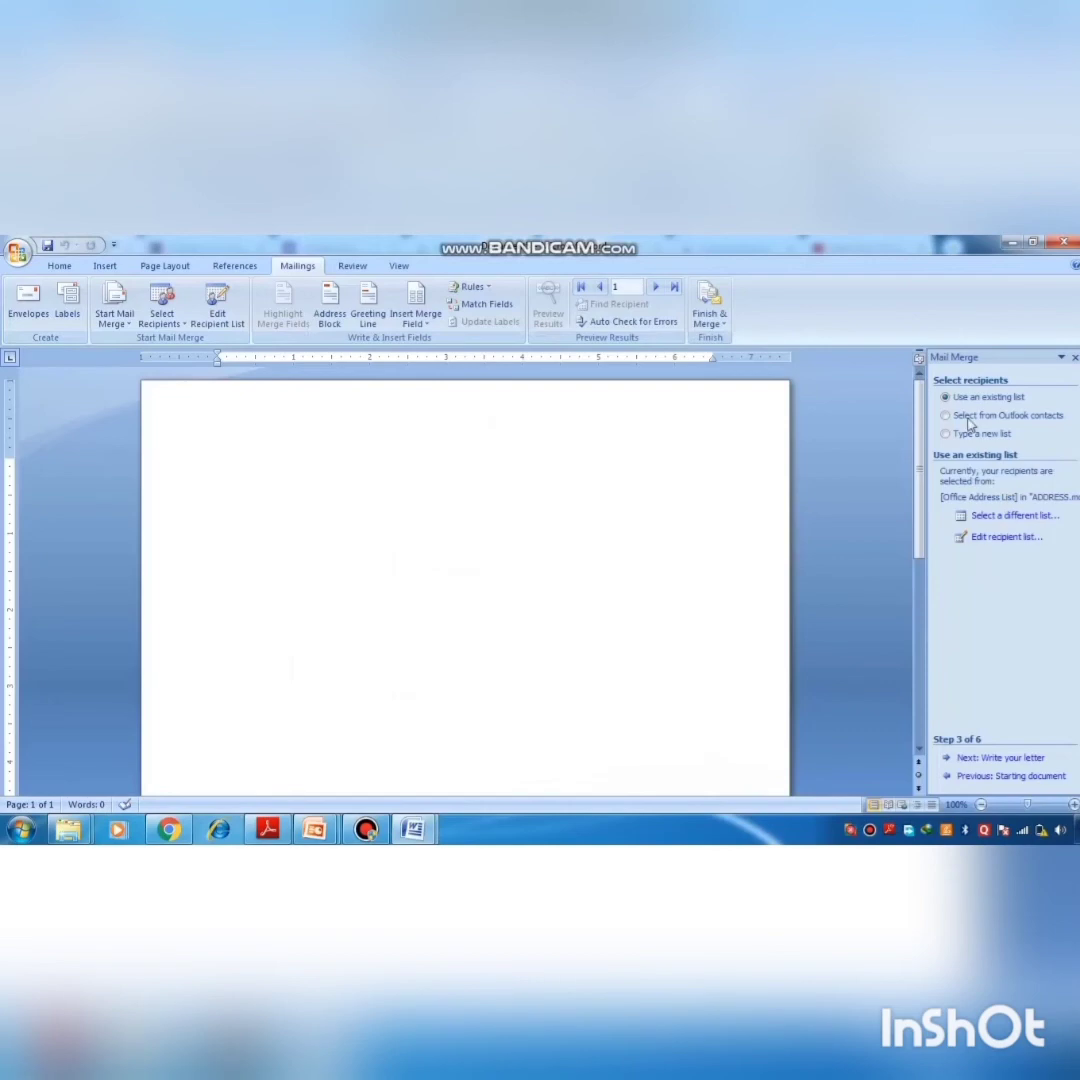
# - Review the existing recipient list and the available data sources, closing both without changes
pyautogui.click(997, 540)
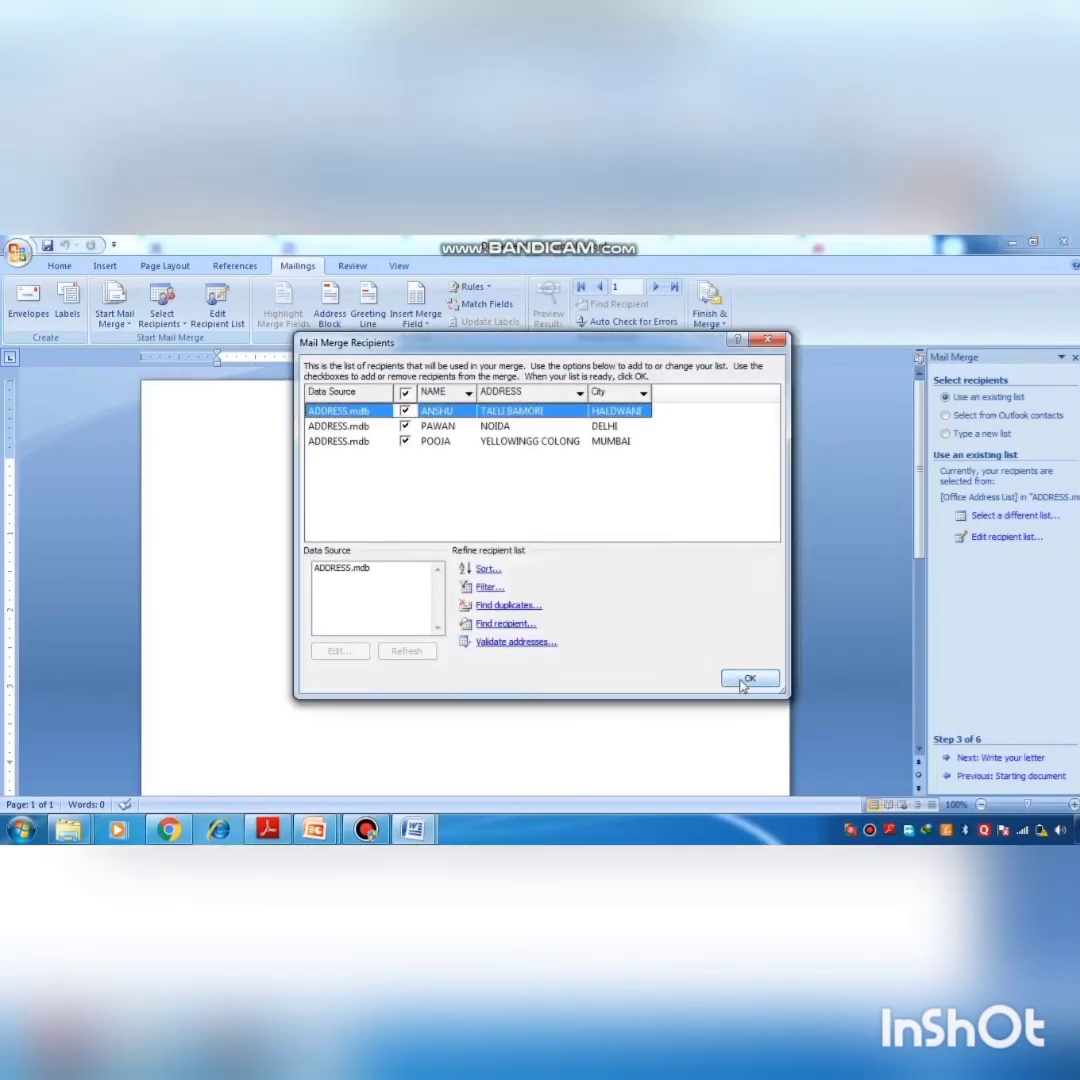
pyautogui.click(745, 681)
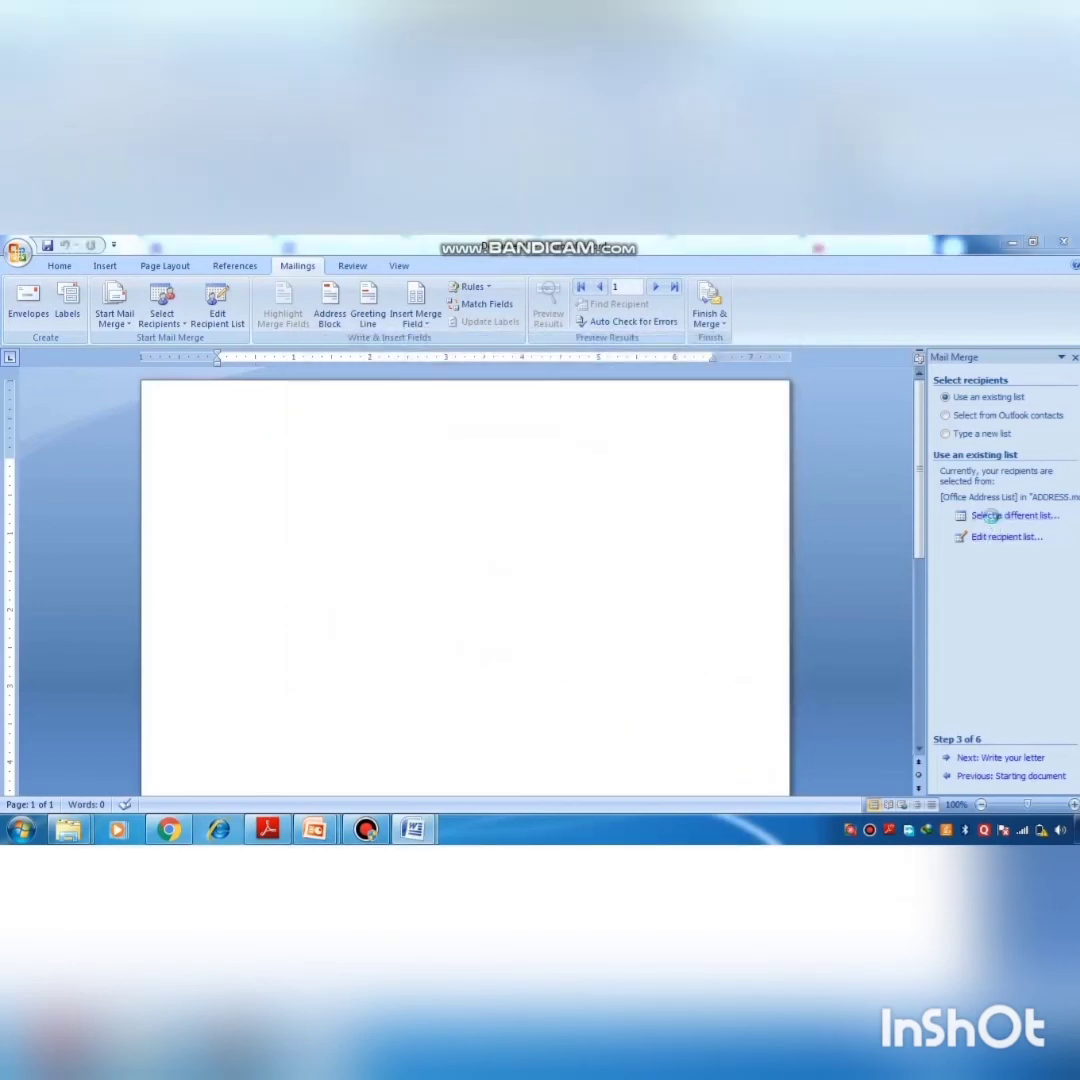
pyautogui.click(988, 515)
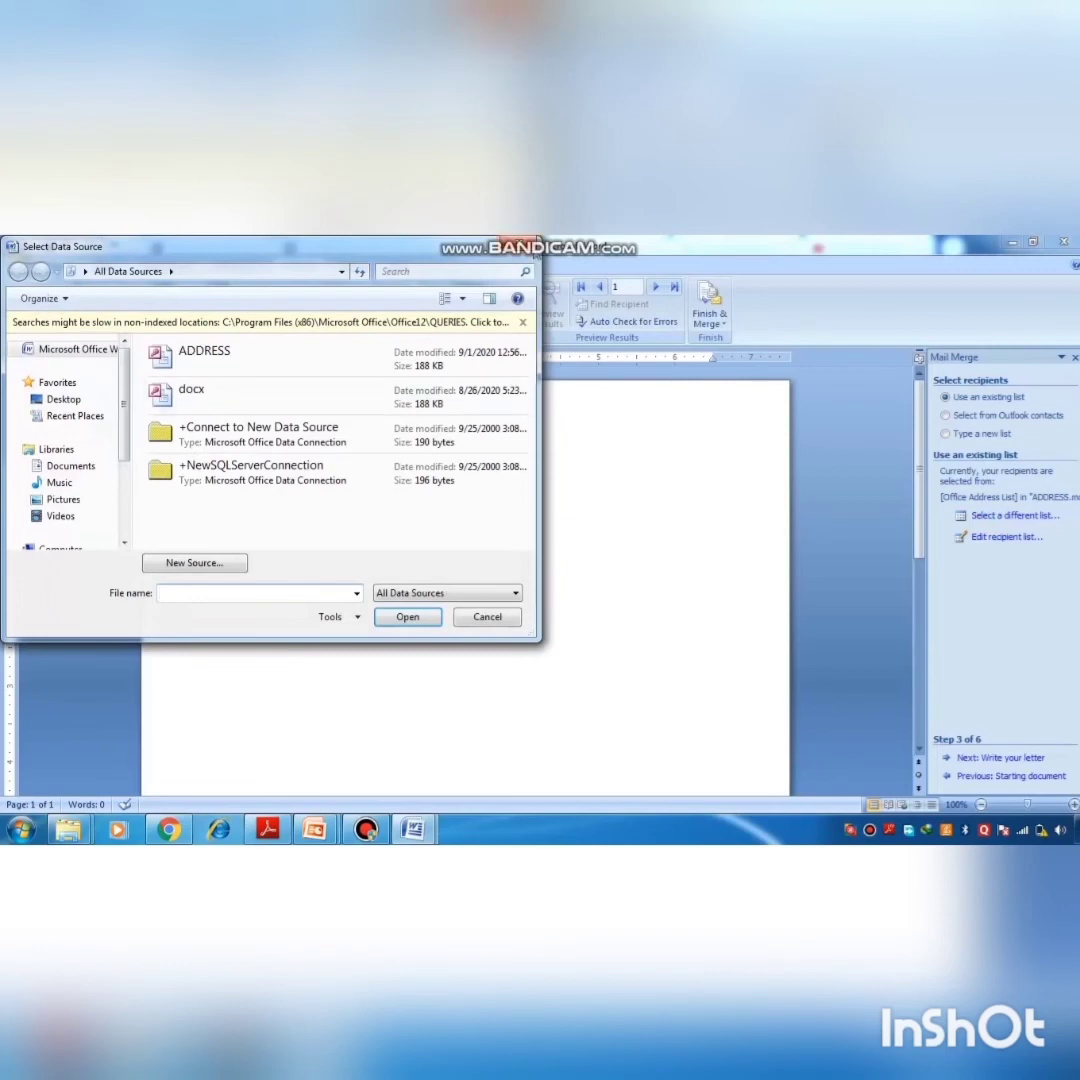
pyautogui.click(528, 248)
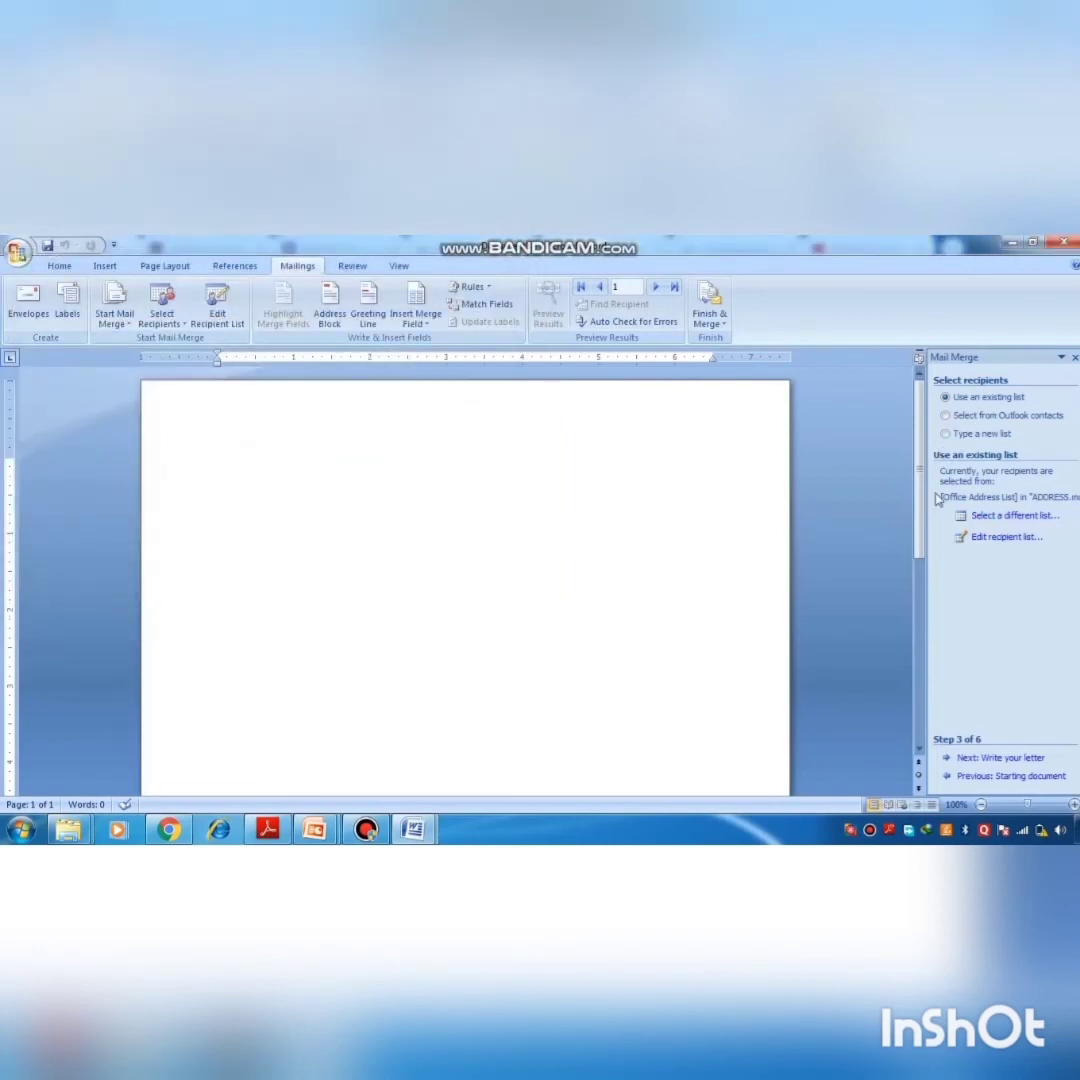
# - Proceed to the letter-writing stage of the mail merge and write TO in capitals at the start of the document
pyautogui.click(997, 759)
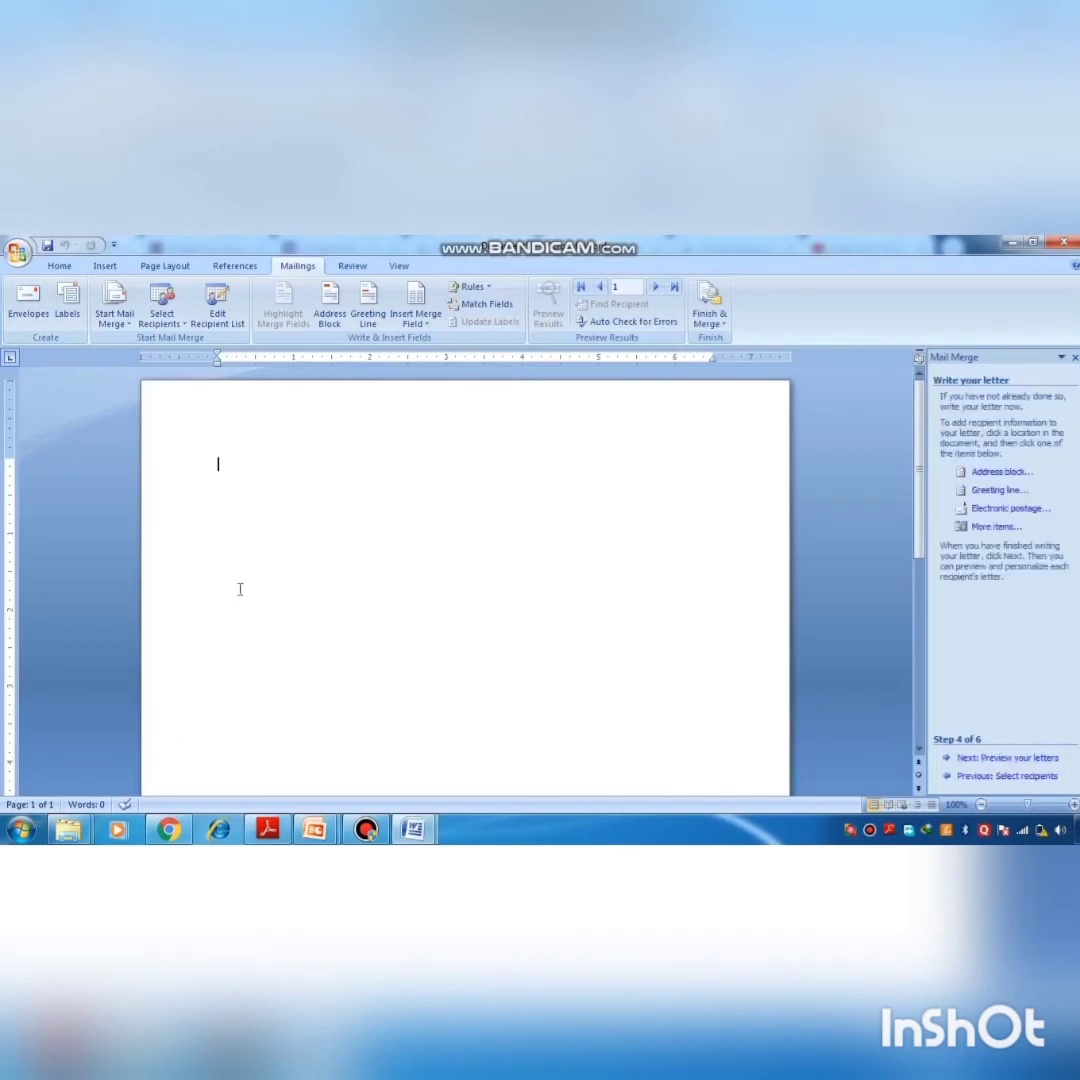
pyautogui.moveTo(315, 829)
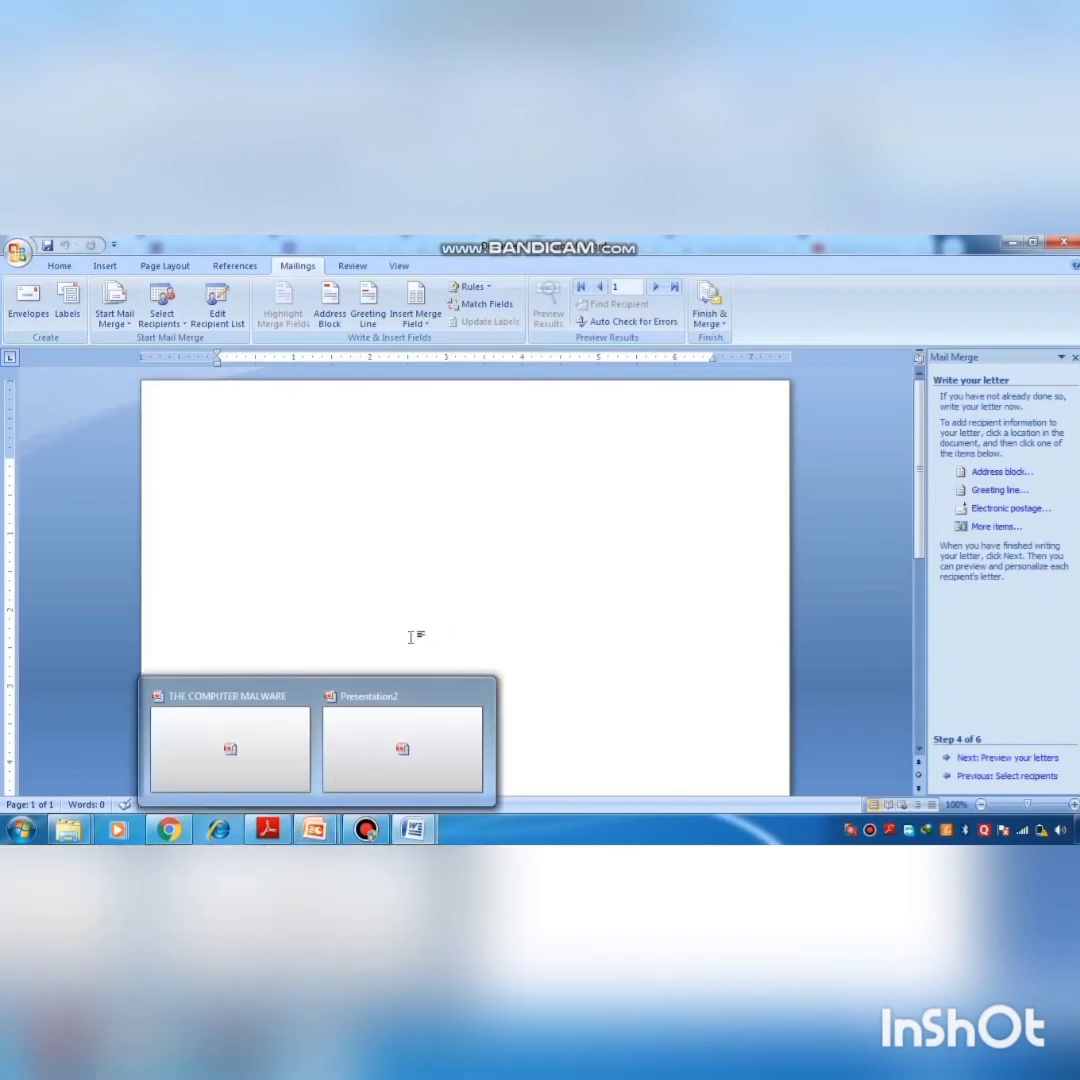
pyautogui.write('to')
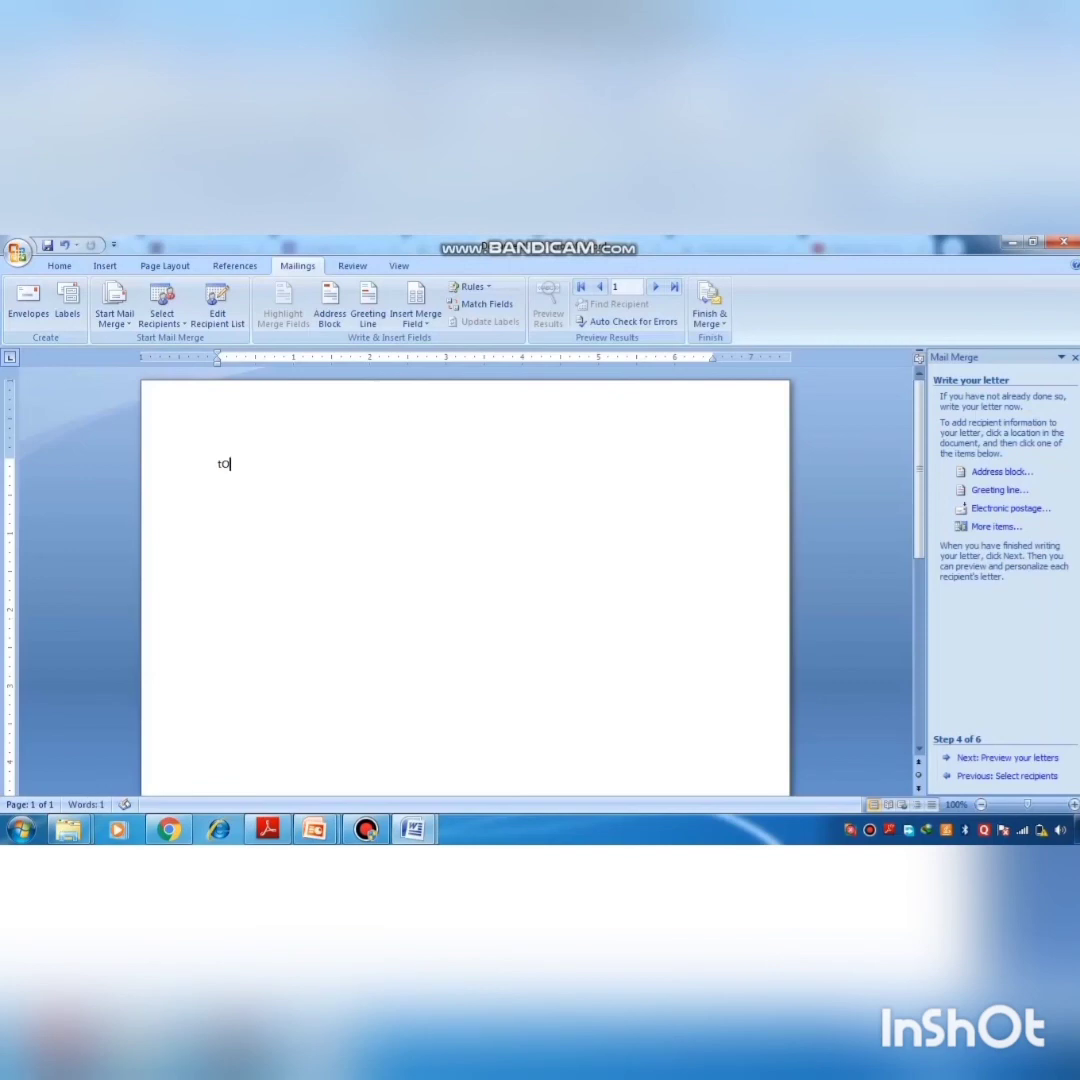
pyautogui.press('BackSpace')
pyautogui.press('BackSpace')
pyautogui.press('BackSpace')
pyautogui.write('TO')
# - Set the font size of TO to 18 and add a comma after it
pyautogui.moveTo(241, 467); pyautogui.dragTo(222, 467)
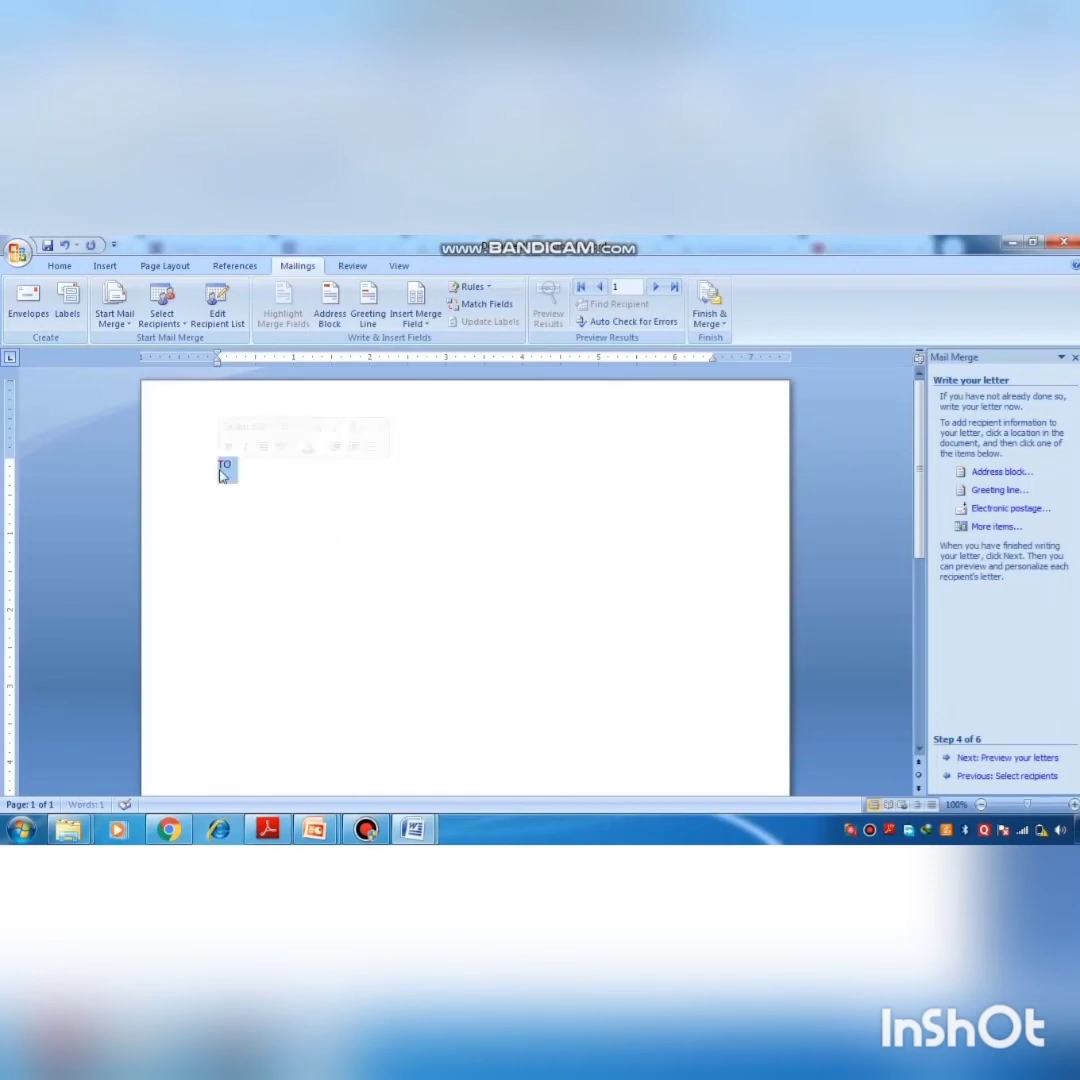
pyautogui.click(62, 268)
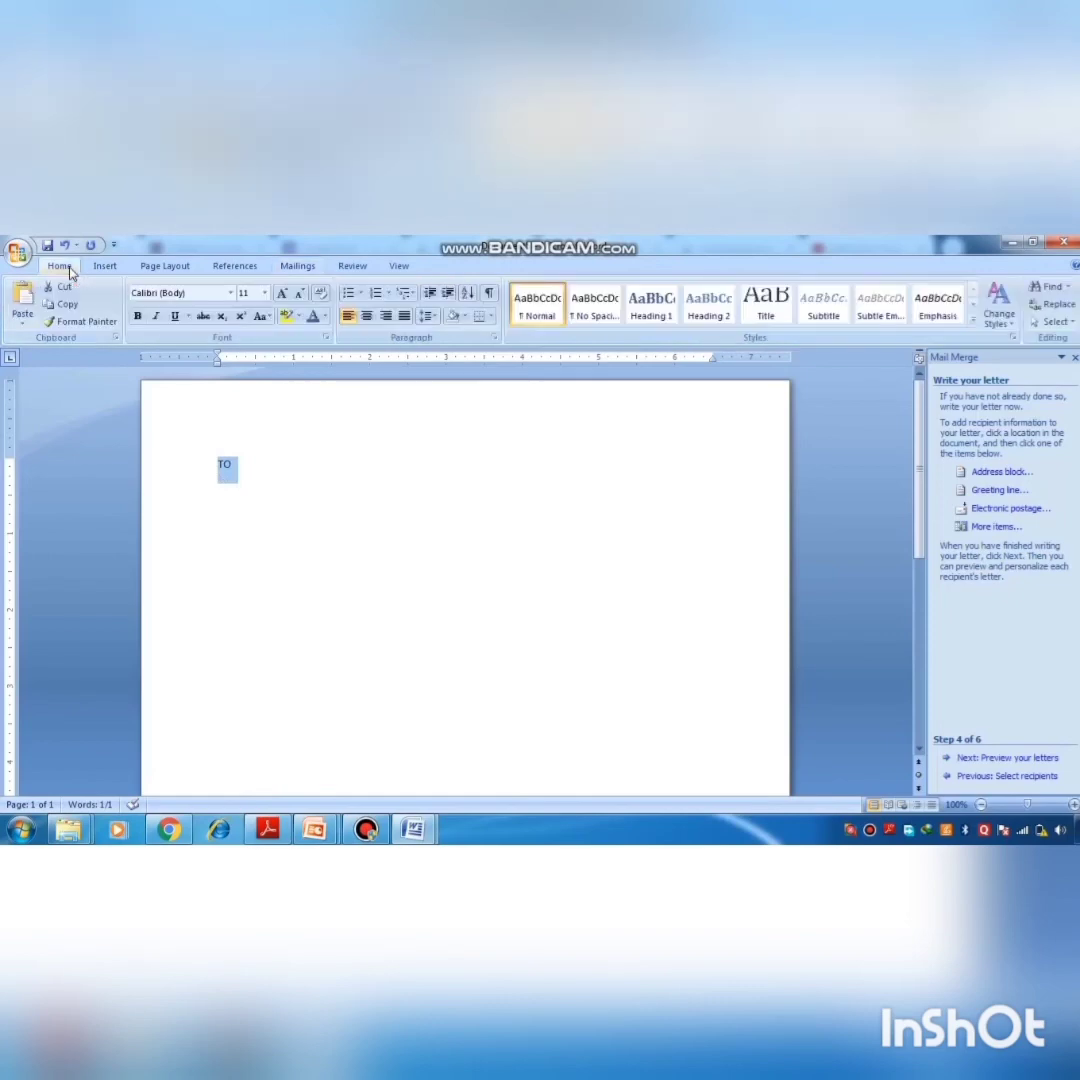
pyautogui.click(264, 293)
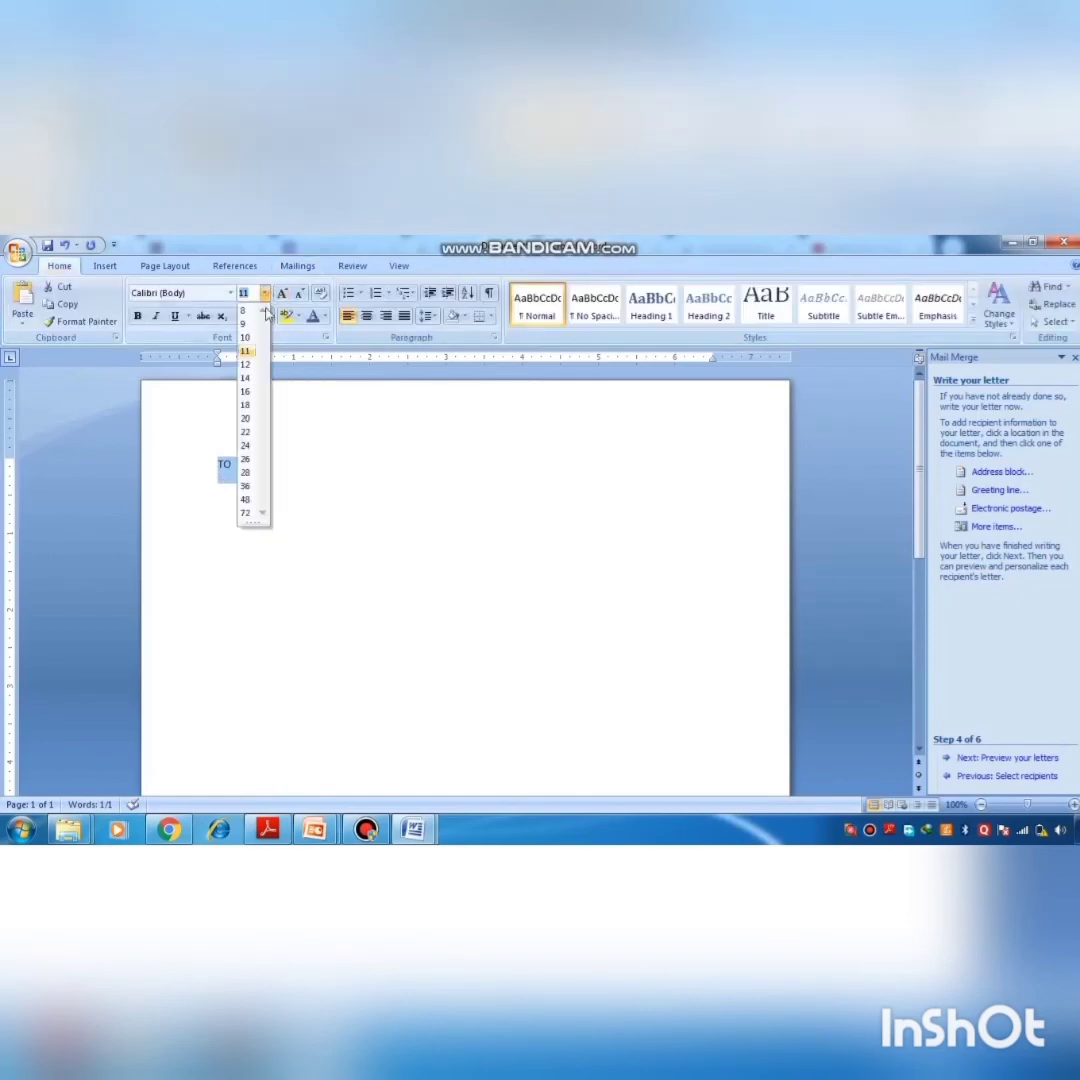
pyautogui.click(245, 405)
pyautogui.click(248, 487)
pyautogui.write(',')
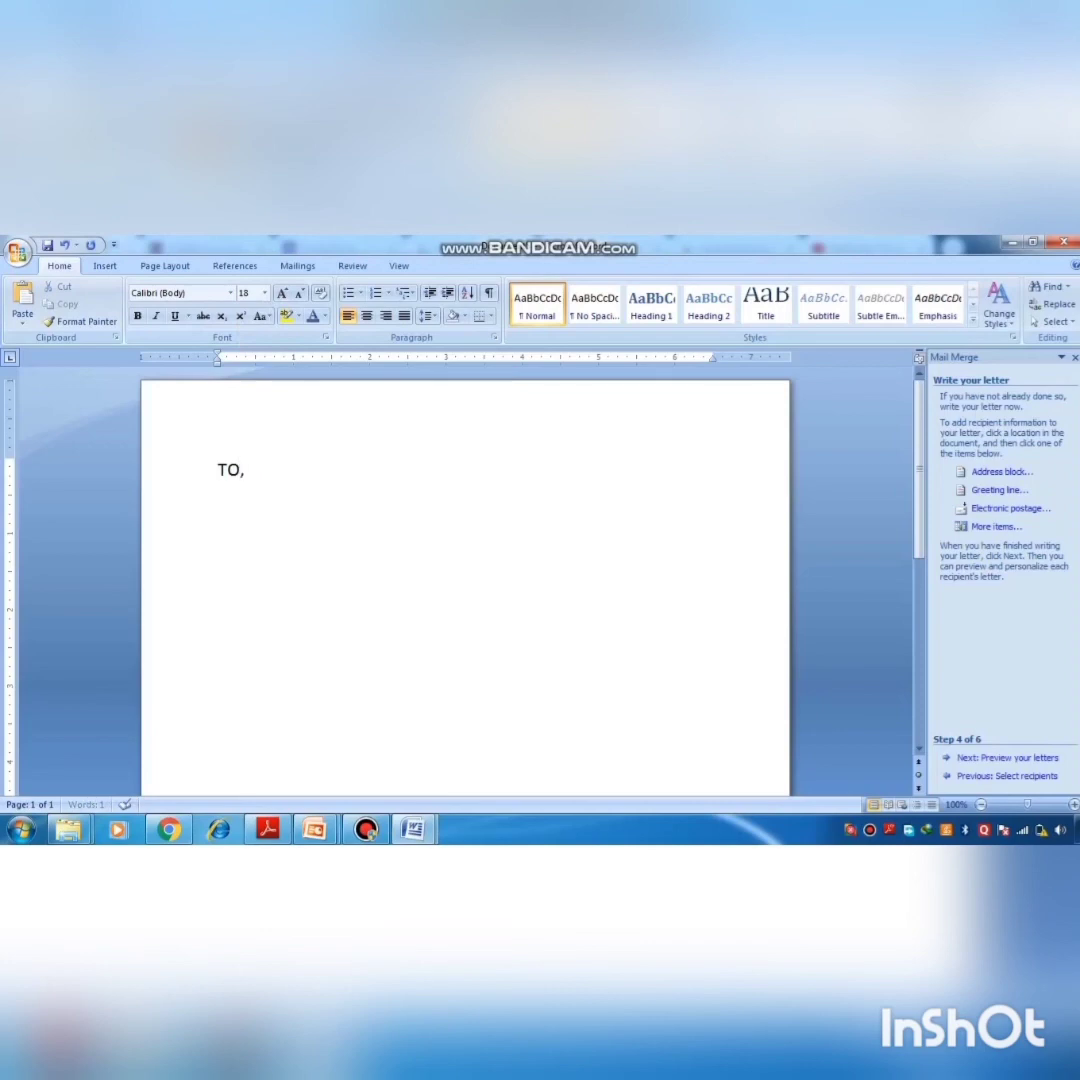
# - Insert the NAME and City merge fields on a new line below the TO line
pyautogui.press('Return')
pyautogui.click(995, 528)
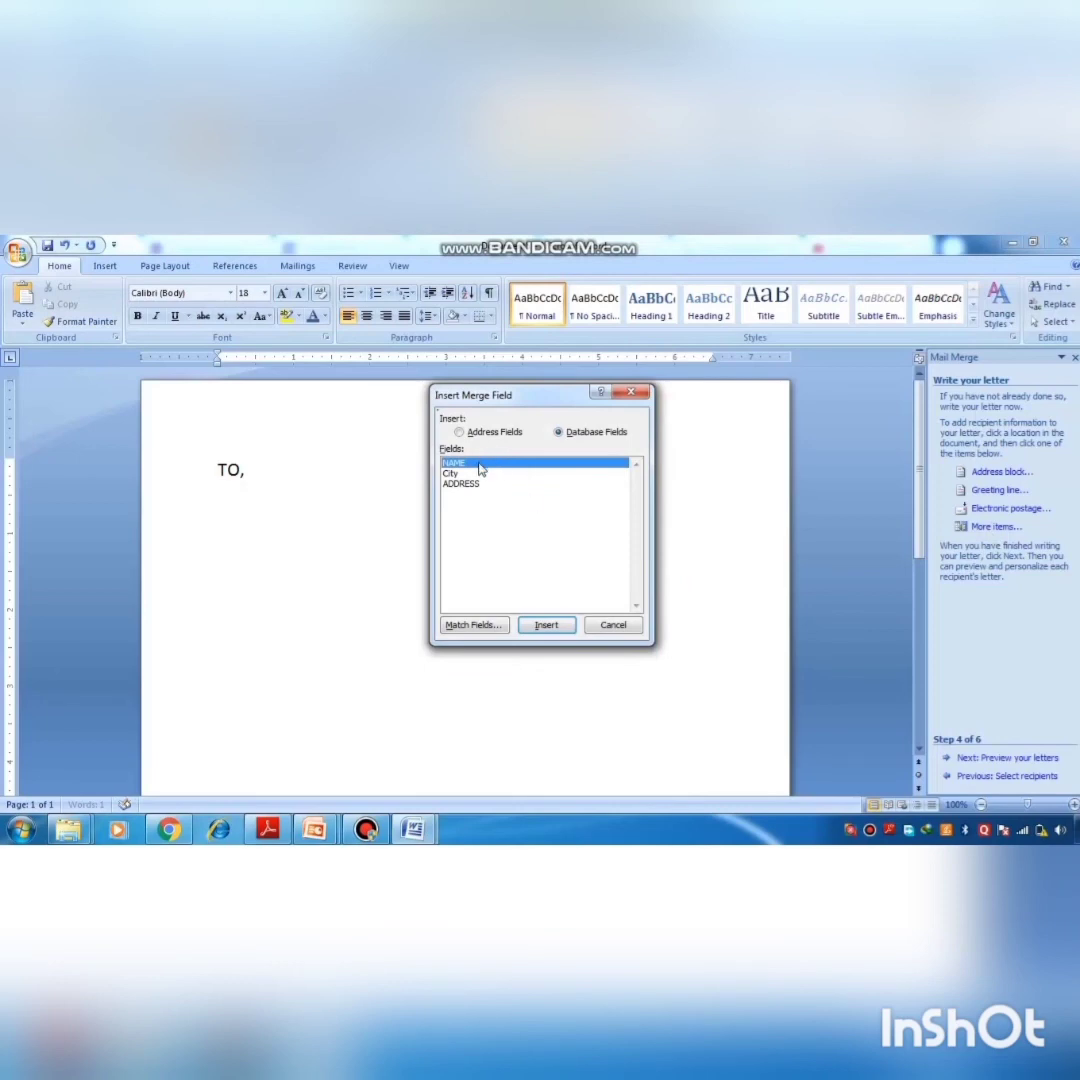
pyautogui.click(545, 625)
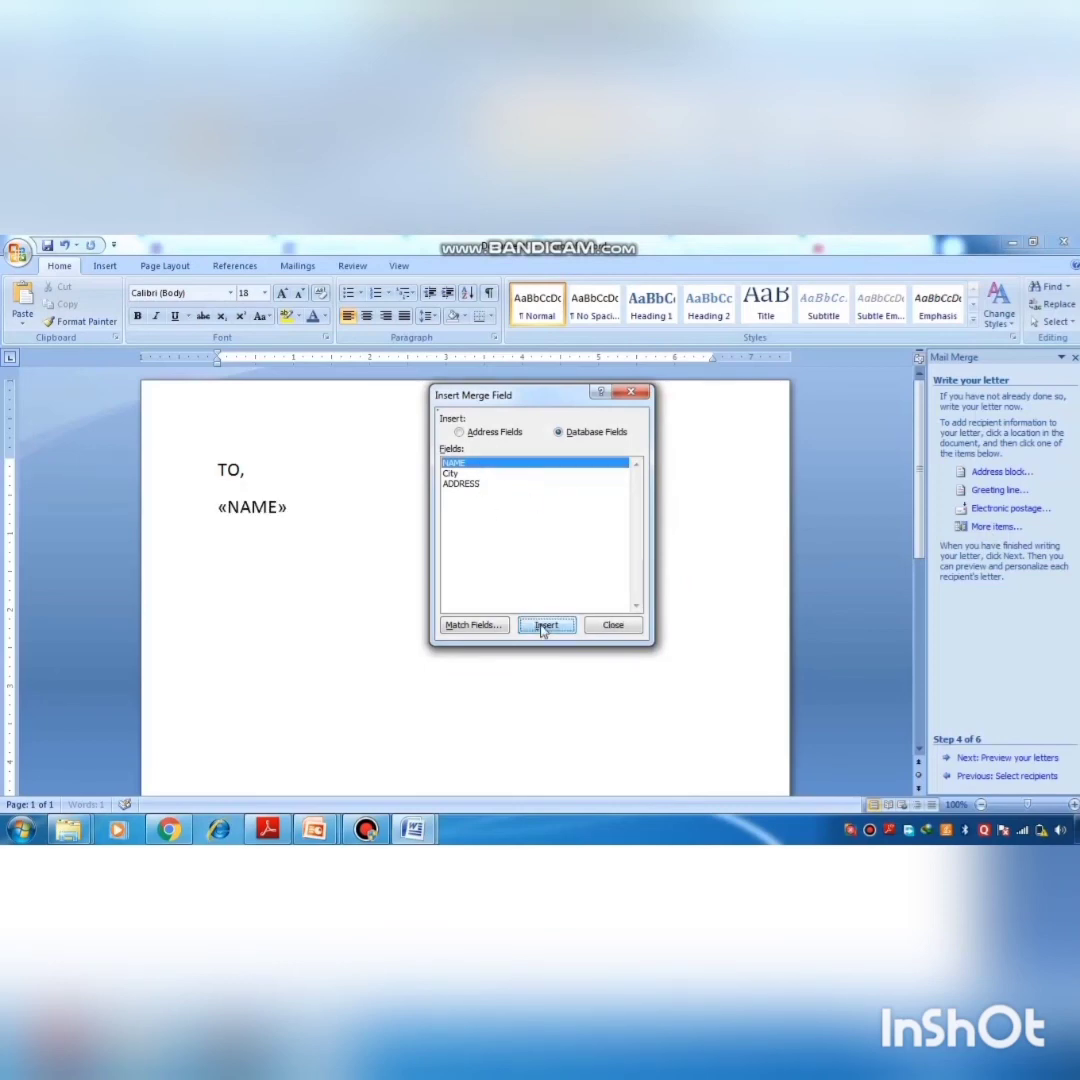
pyautogui.click(452, 473)
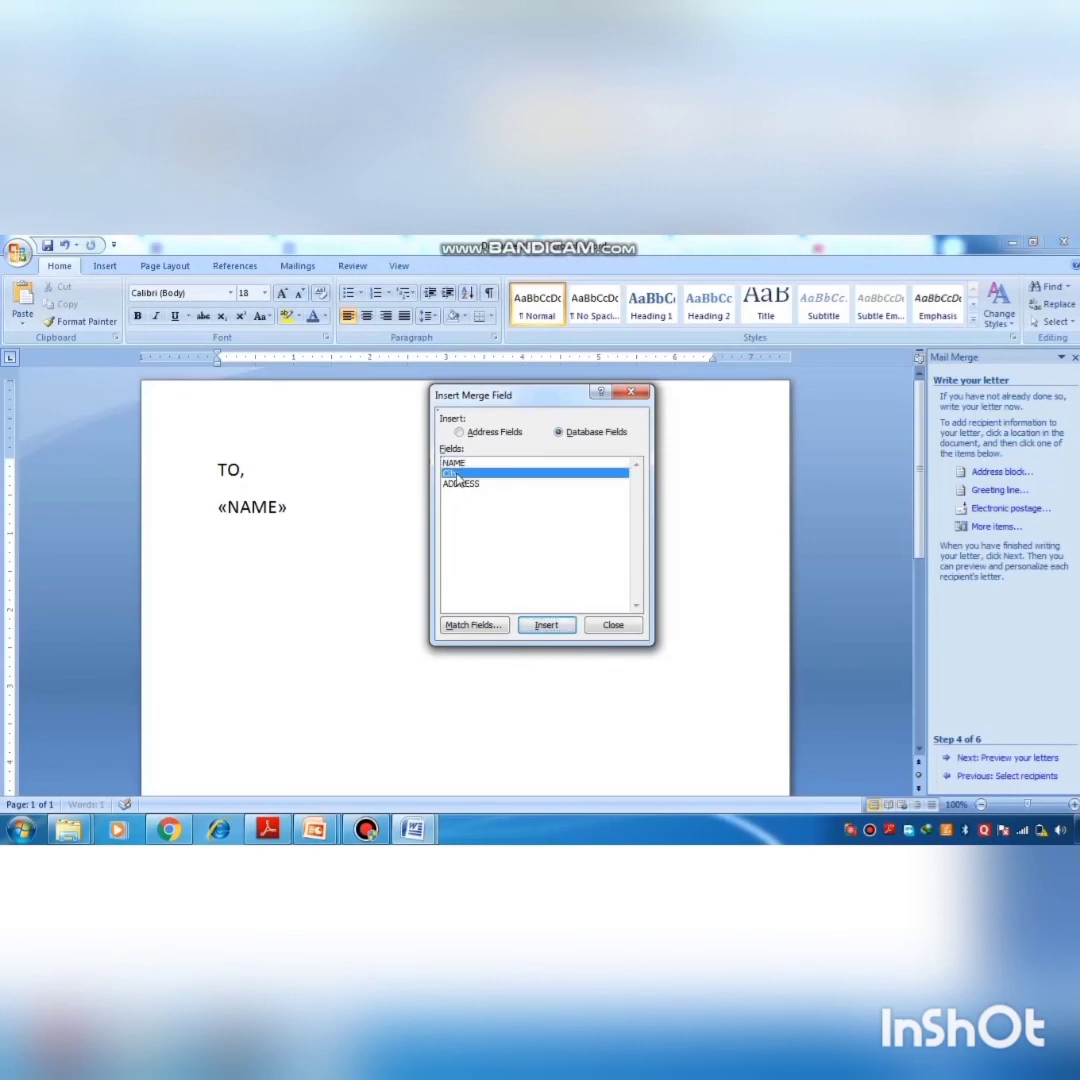
pyautogui.click(546, 626)
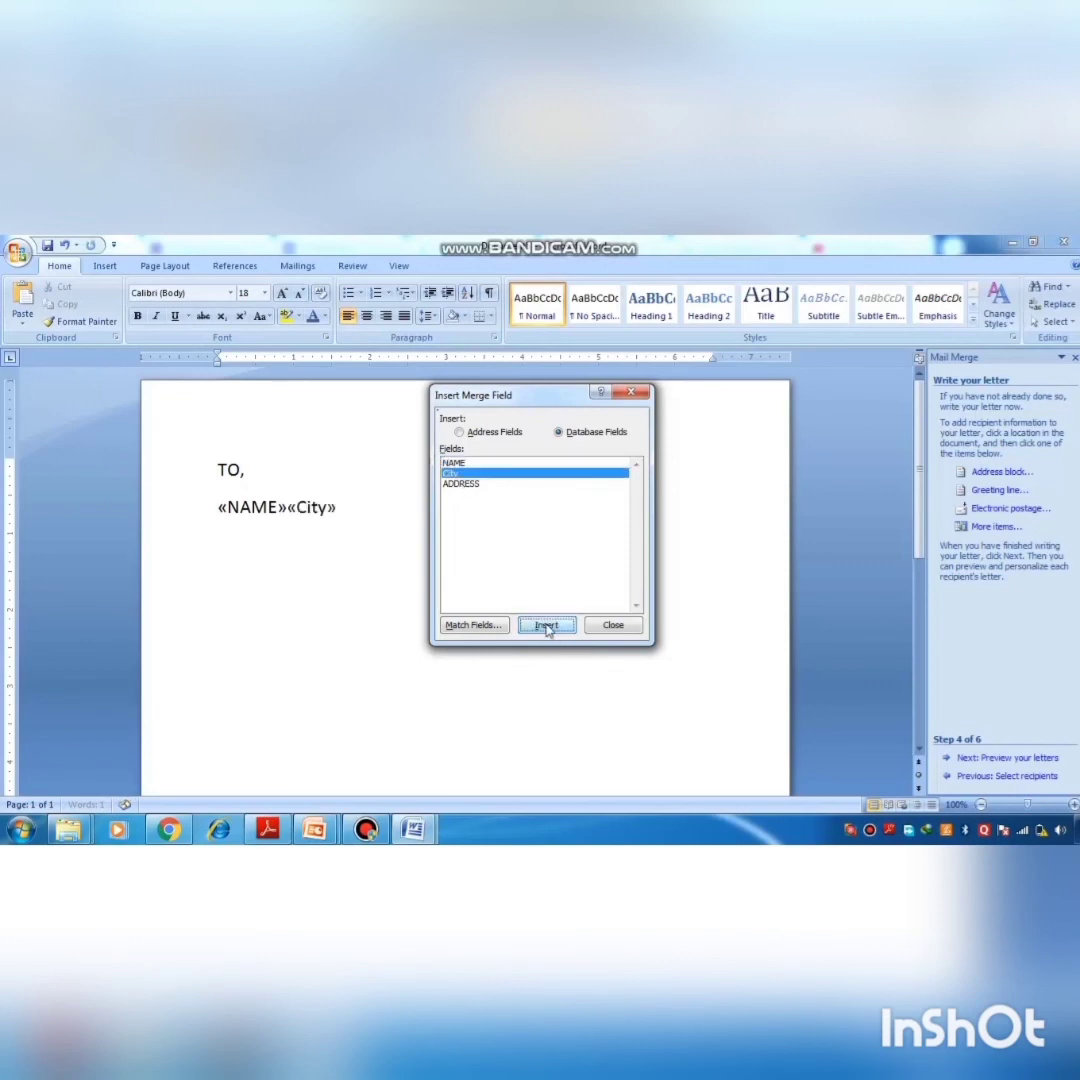
# - Insert the ADDRESS merge field after City and close the merge field dialog
pyautogui.click(470, 486)
pyautogui.click(540, 627)
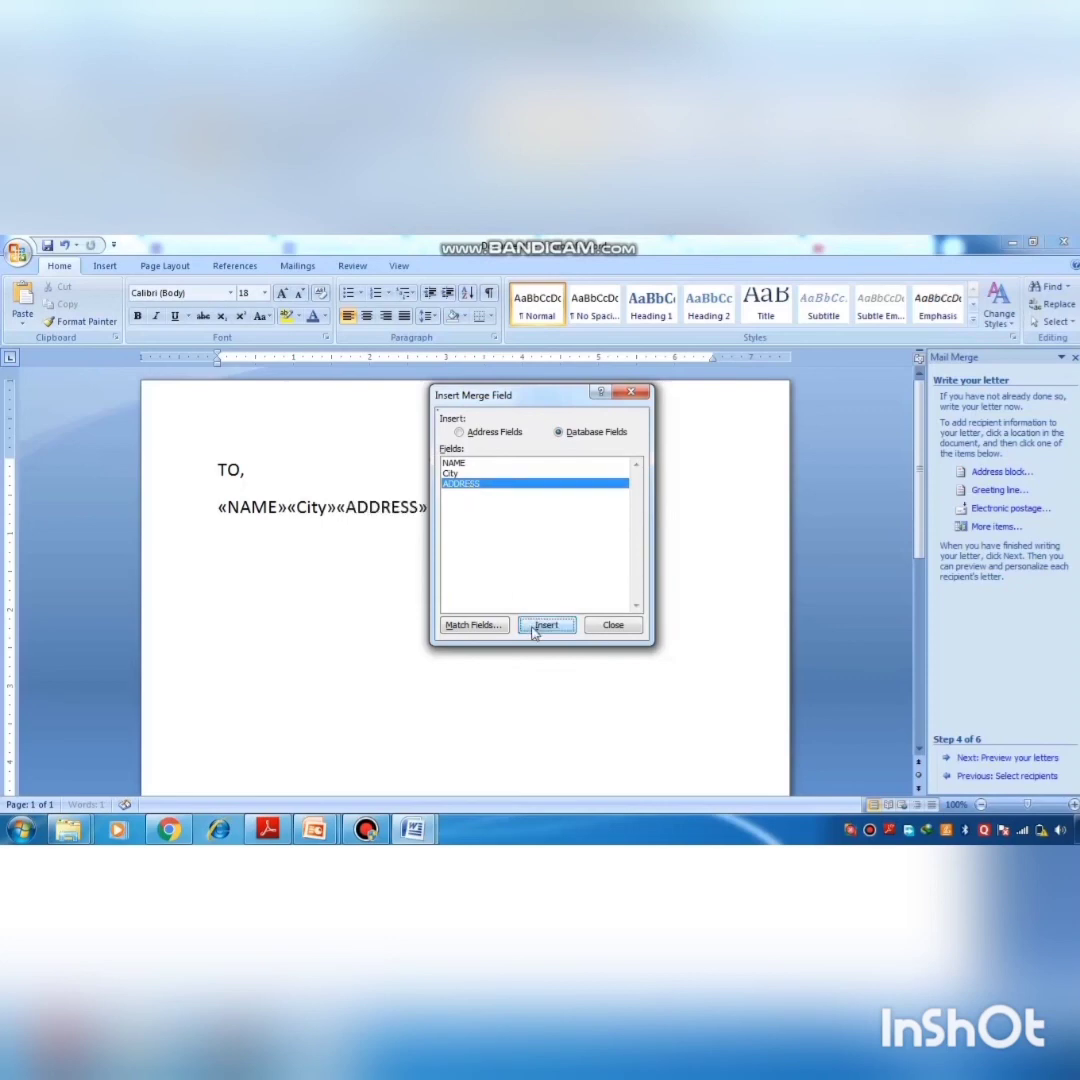
pyautogui.click(613, 625)
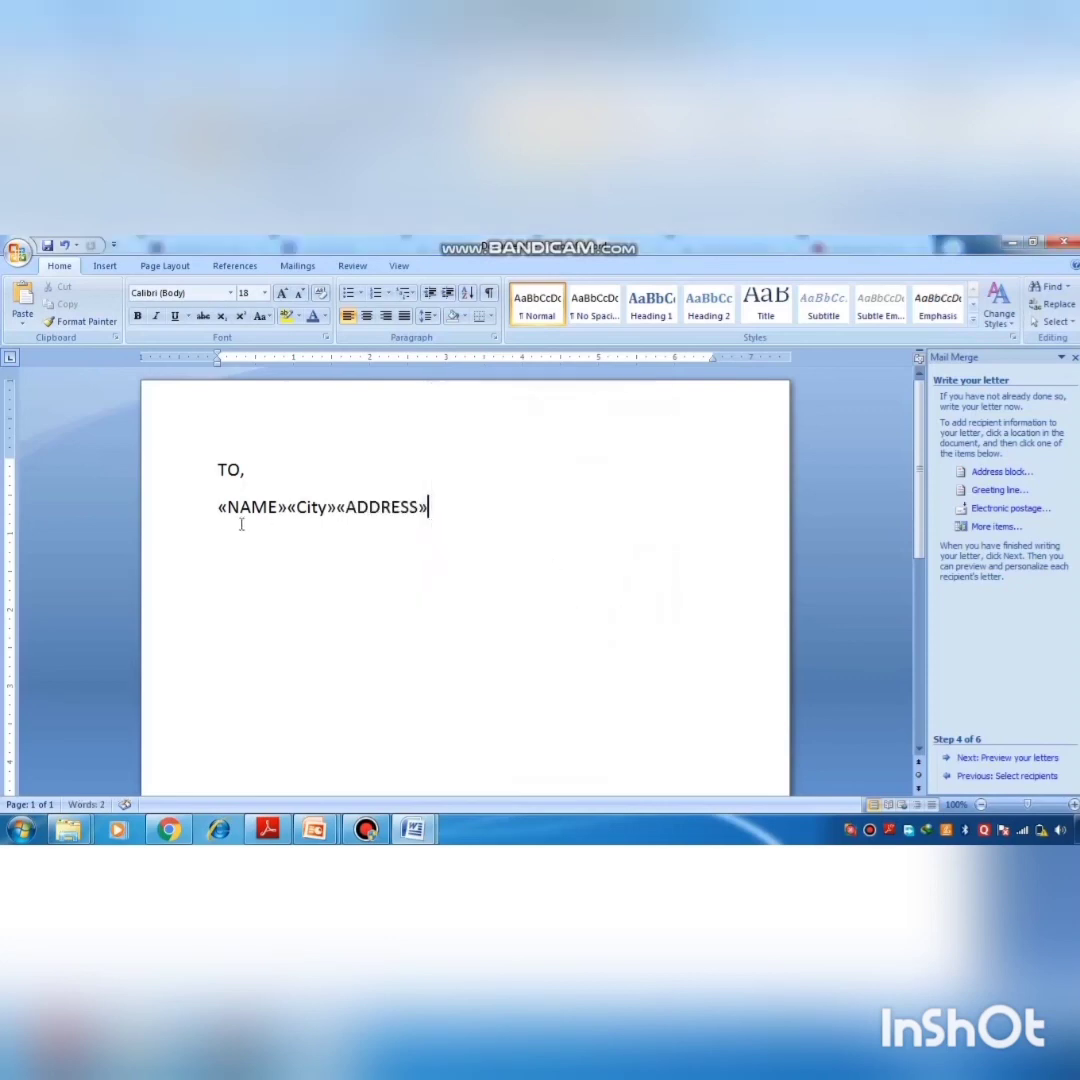
# - Put the City and ADDRESS merge fields on separate lines below NAME
pyautogui.click(288, 508)
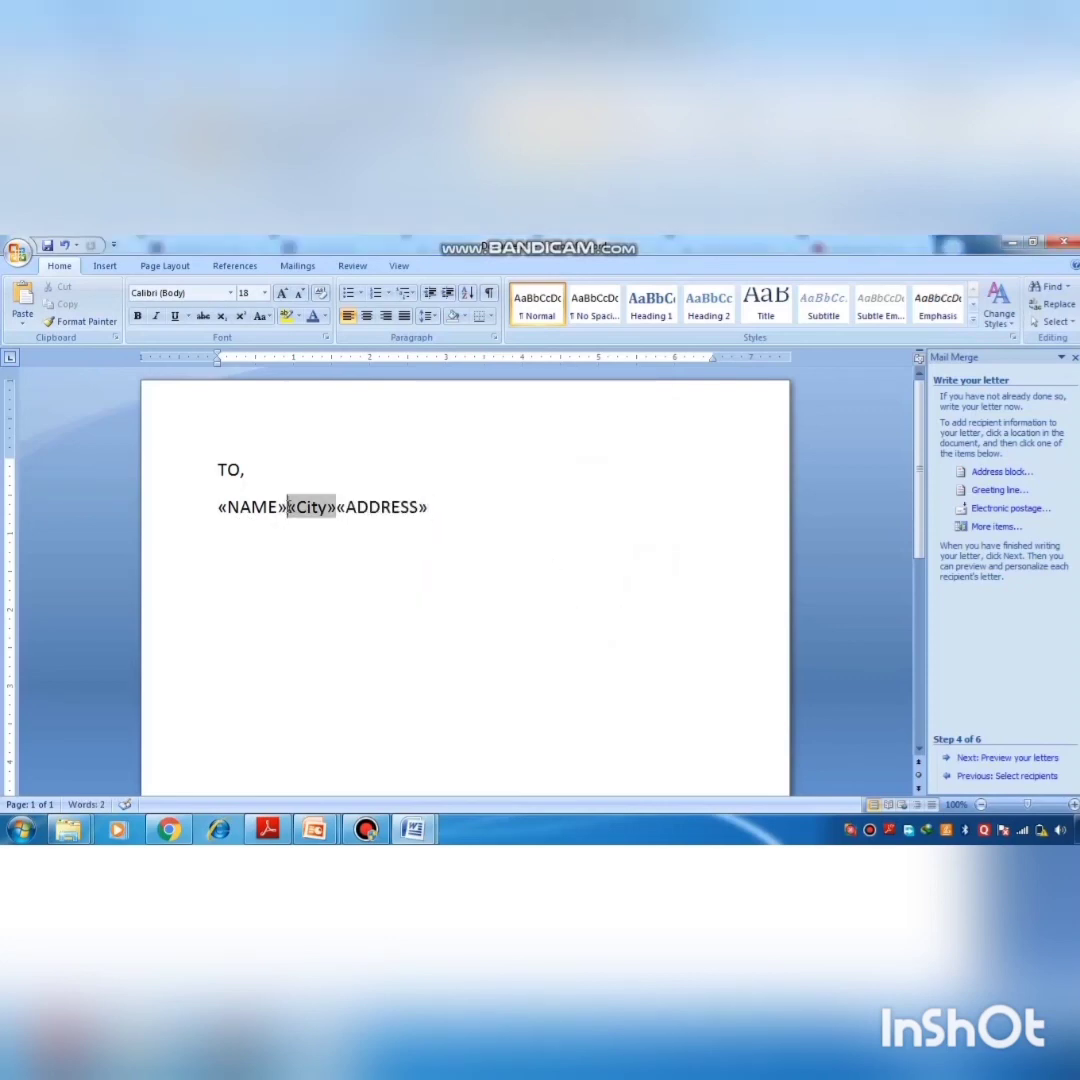
pyautogui.press('Return')
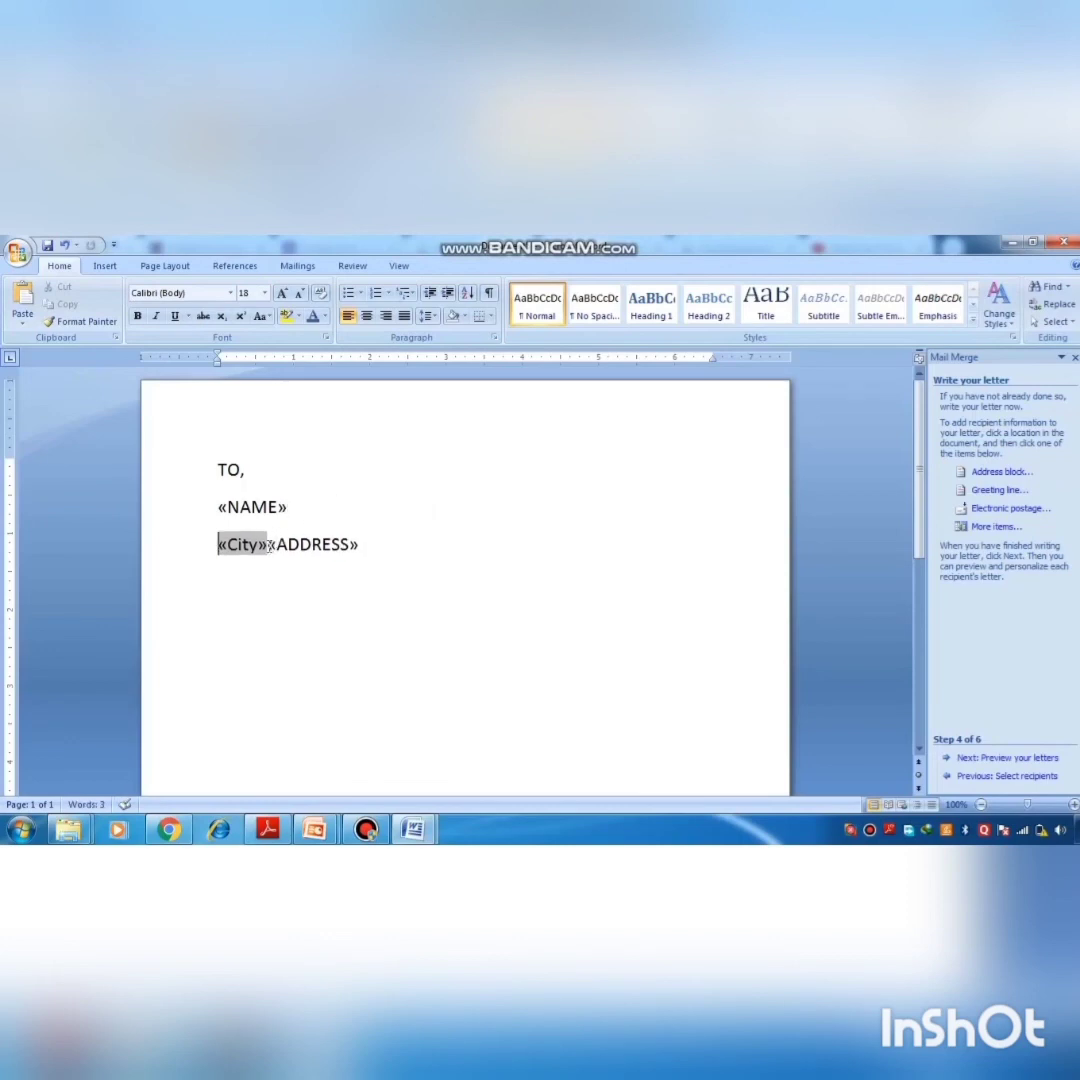
pyautogui.click(268, 544)
pyautogui.press('Return')
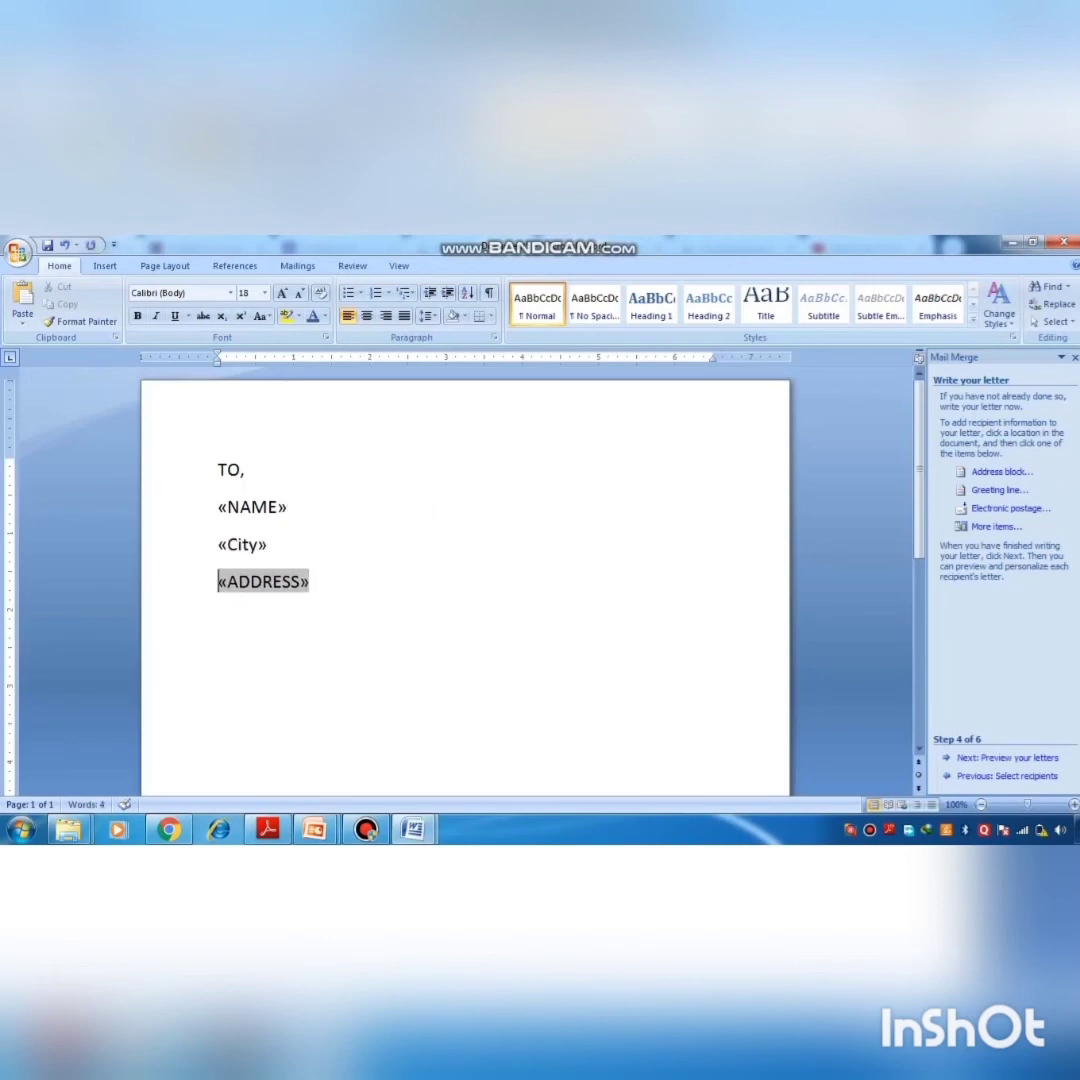
# - Add the letter body beginning with Dear below the ADDRESS field and copy the TO line's formatting onto it
pyautogui.click(370, 597)
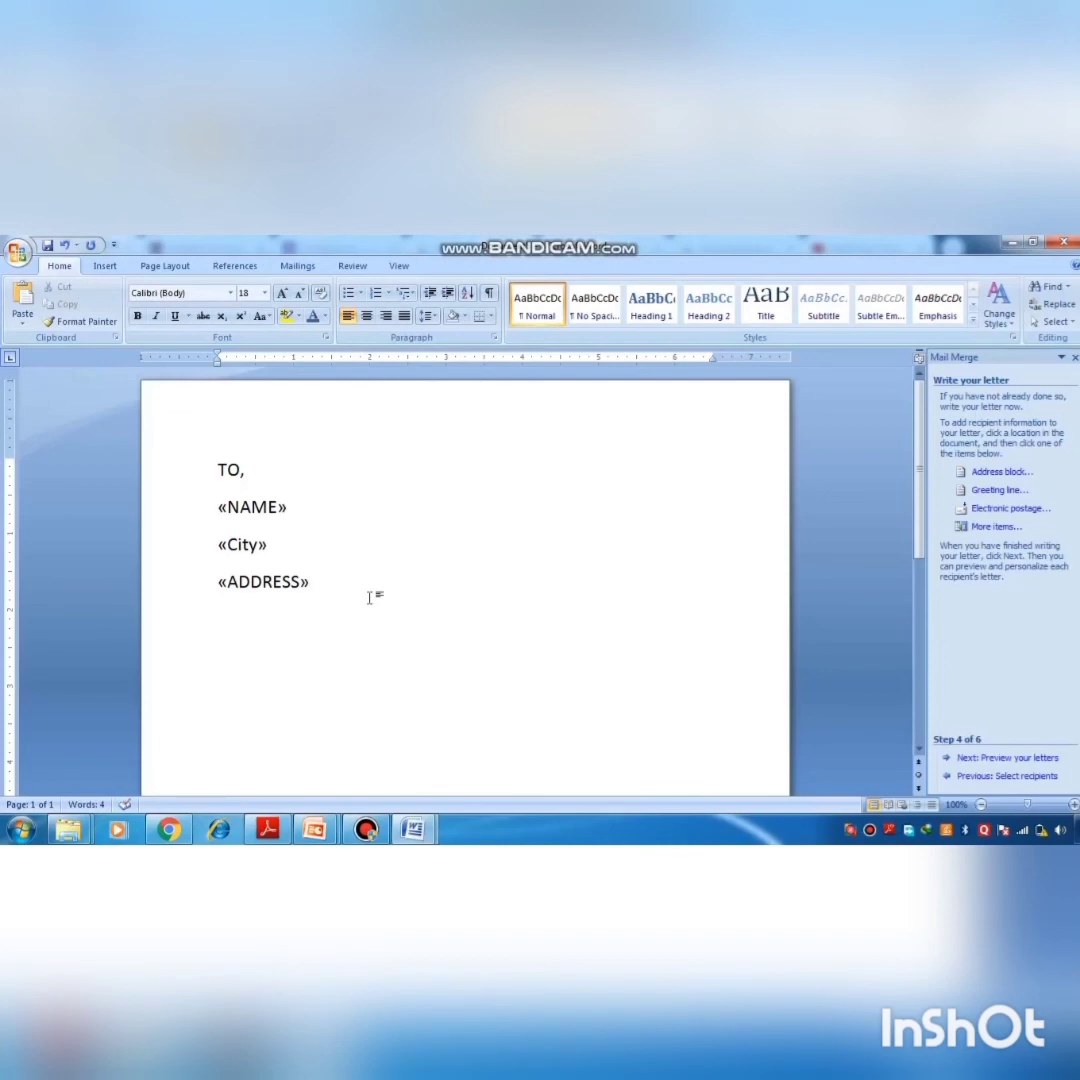
pyautogui.press('Return')
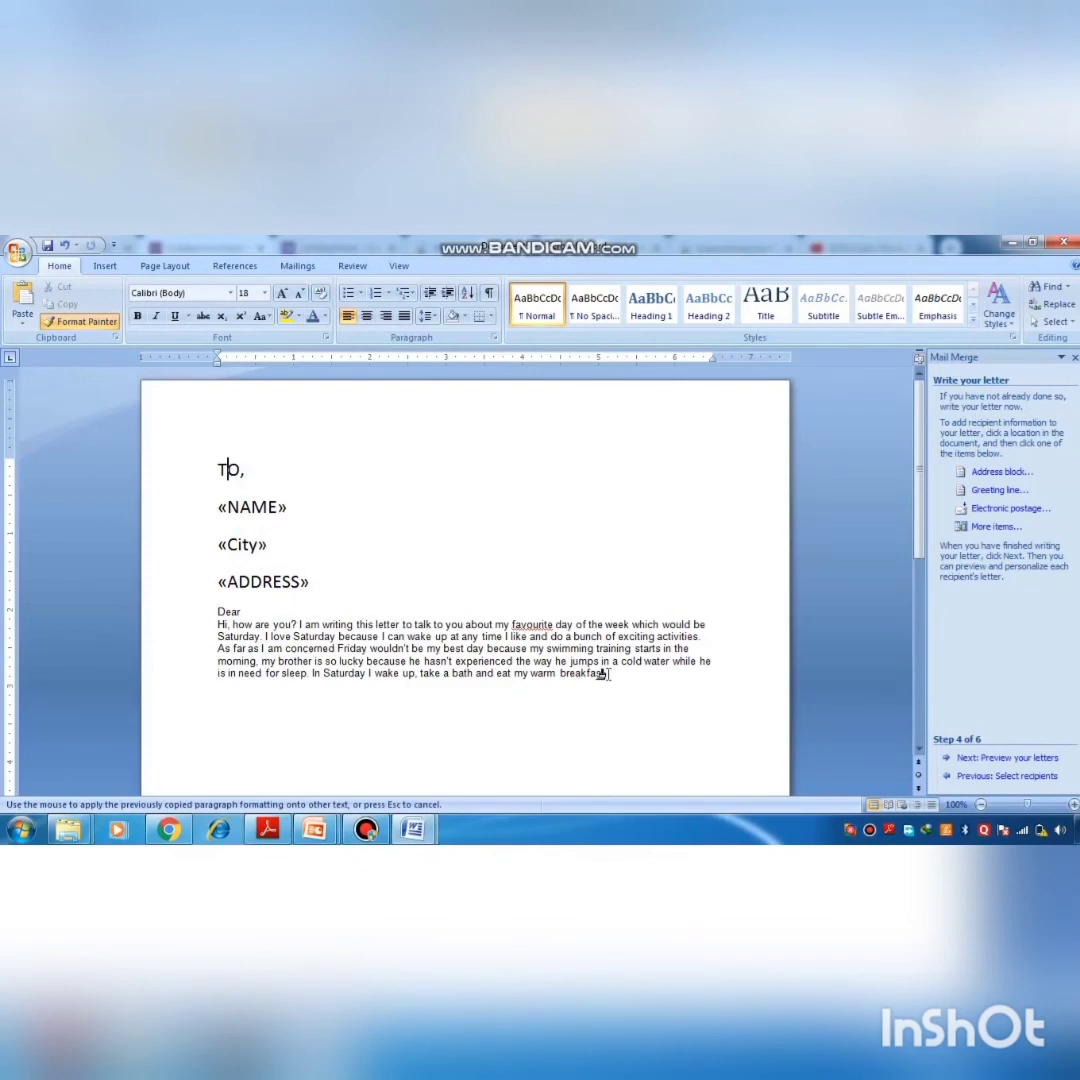
pyautogui.moveTo(604, 673)
pyautogui.mouseDown()
pyautogui.moveTo(313, 673)
pyautogui.moveTo(200, 611)
pyautogui.moveTo(205, 583)
pyautogui.mouseUp()
pyautogui.click(531, 538)
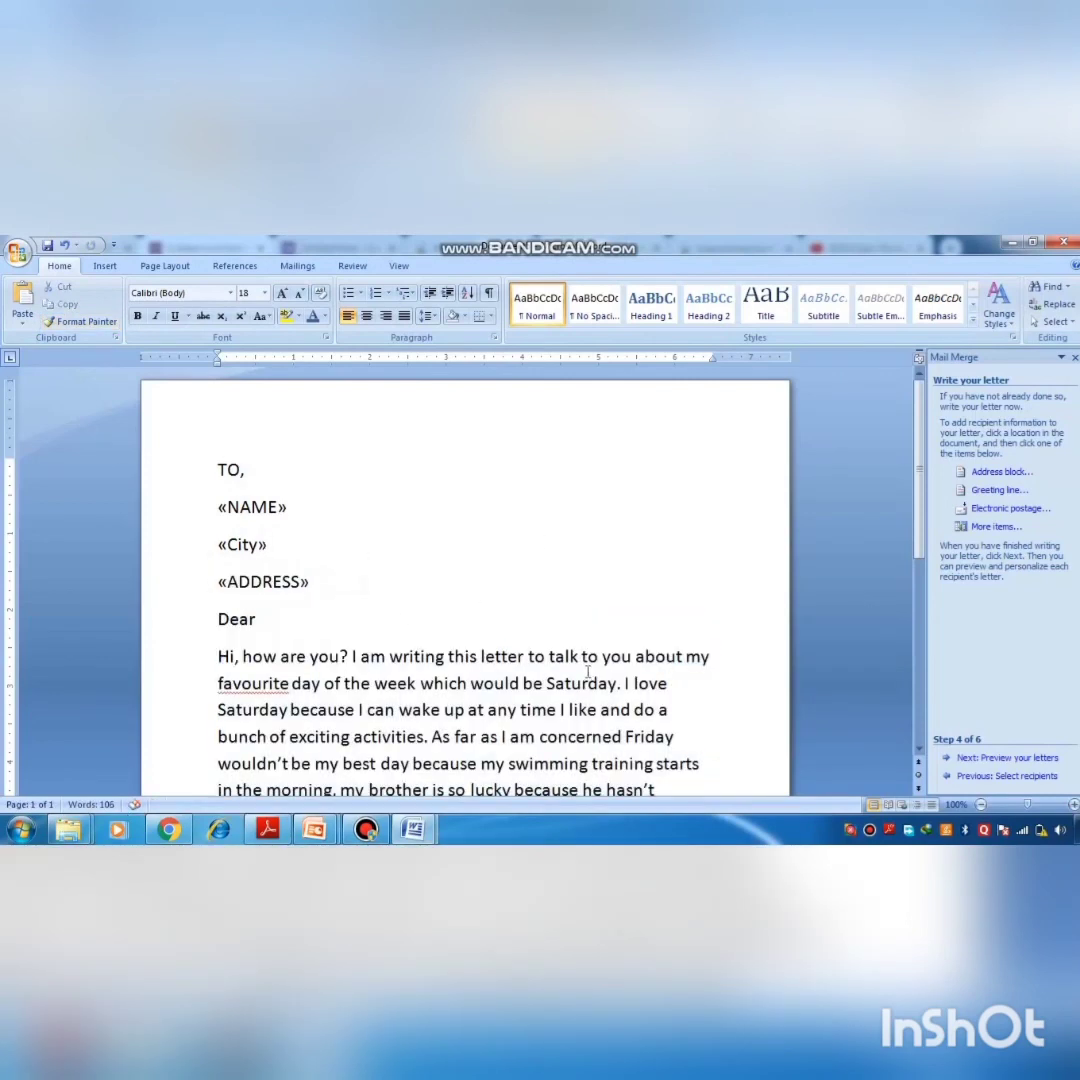
pyautogui.press('Down')
pyautogui.click(512, 586)
# - Preview the merged letters for recipients 1 to 3, return to recipient 2, and check the recipient list without changing it
pyautogui.click(1000, 758)
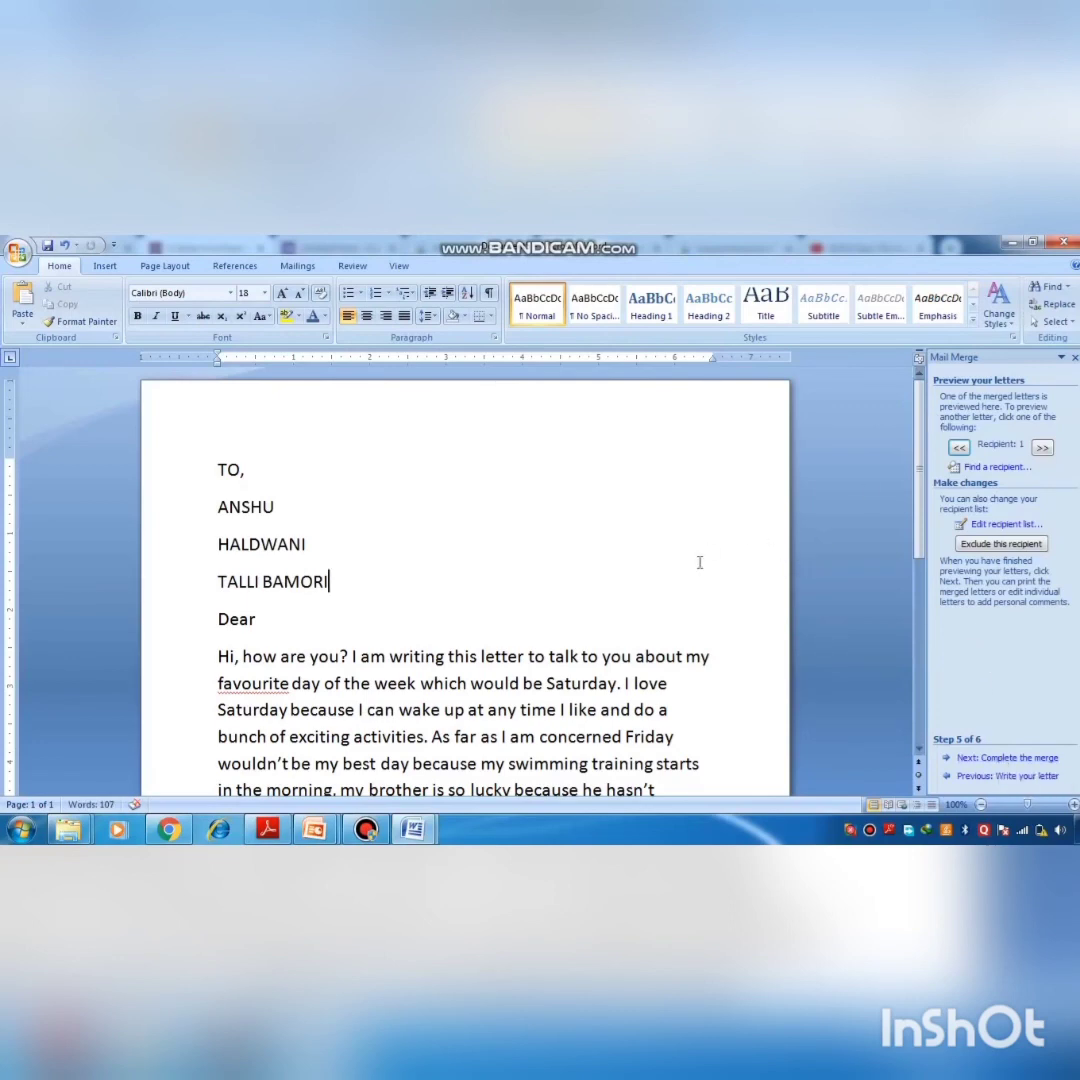
pyautogui.click(1041, 452)
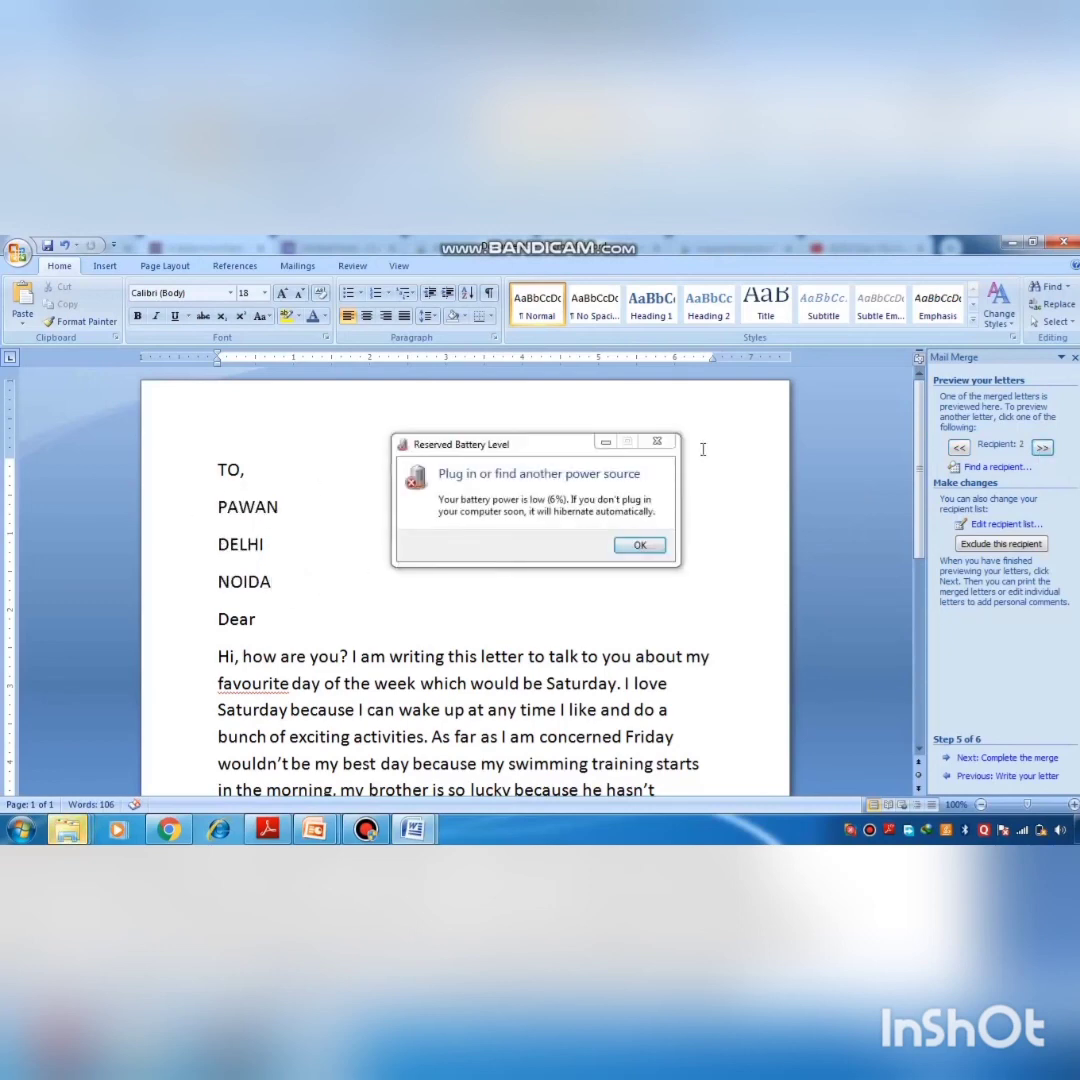
pyautogui.click(657, 441)
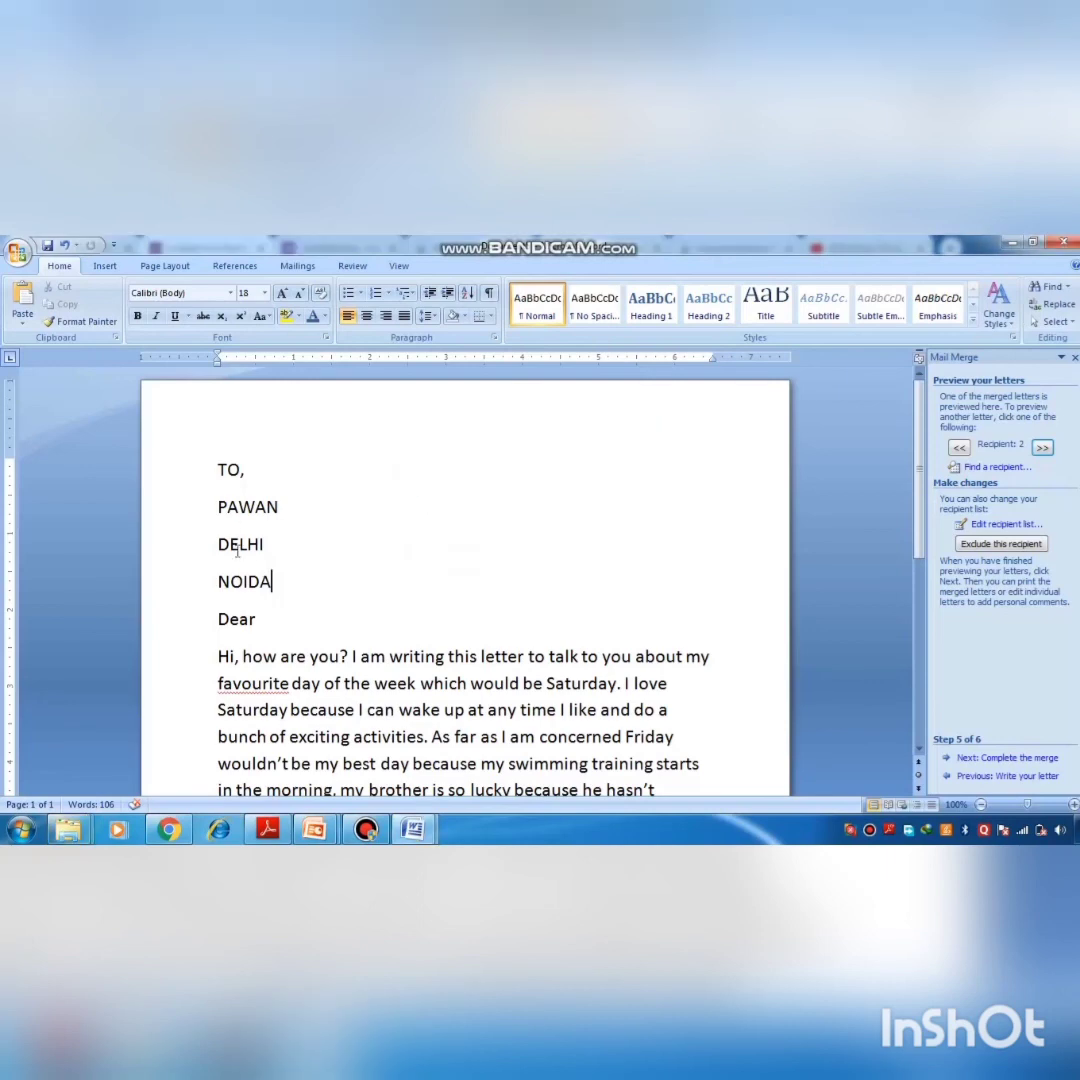
pyautogui.click(1042, 448)
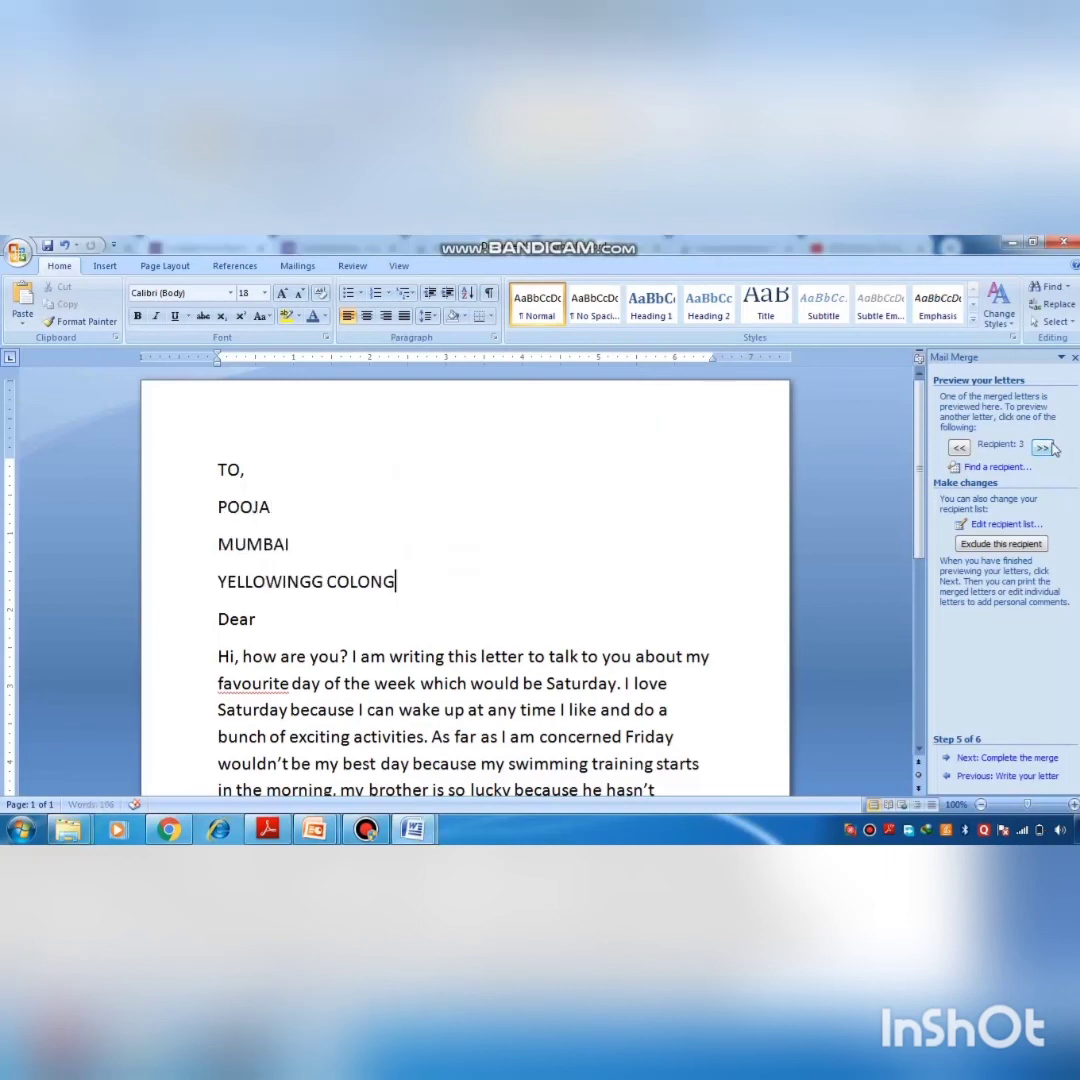
pyautogui.click(957, 449)
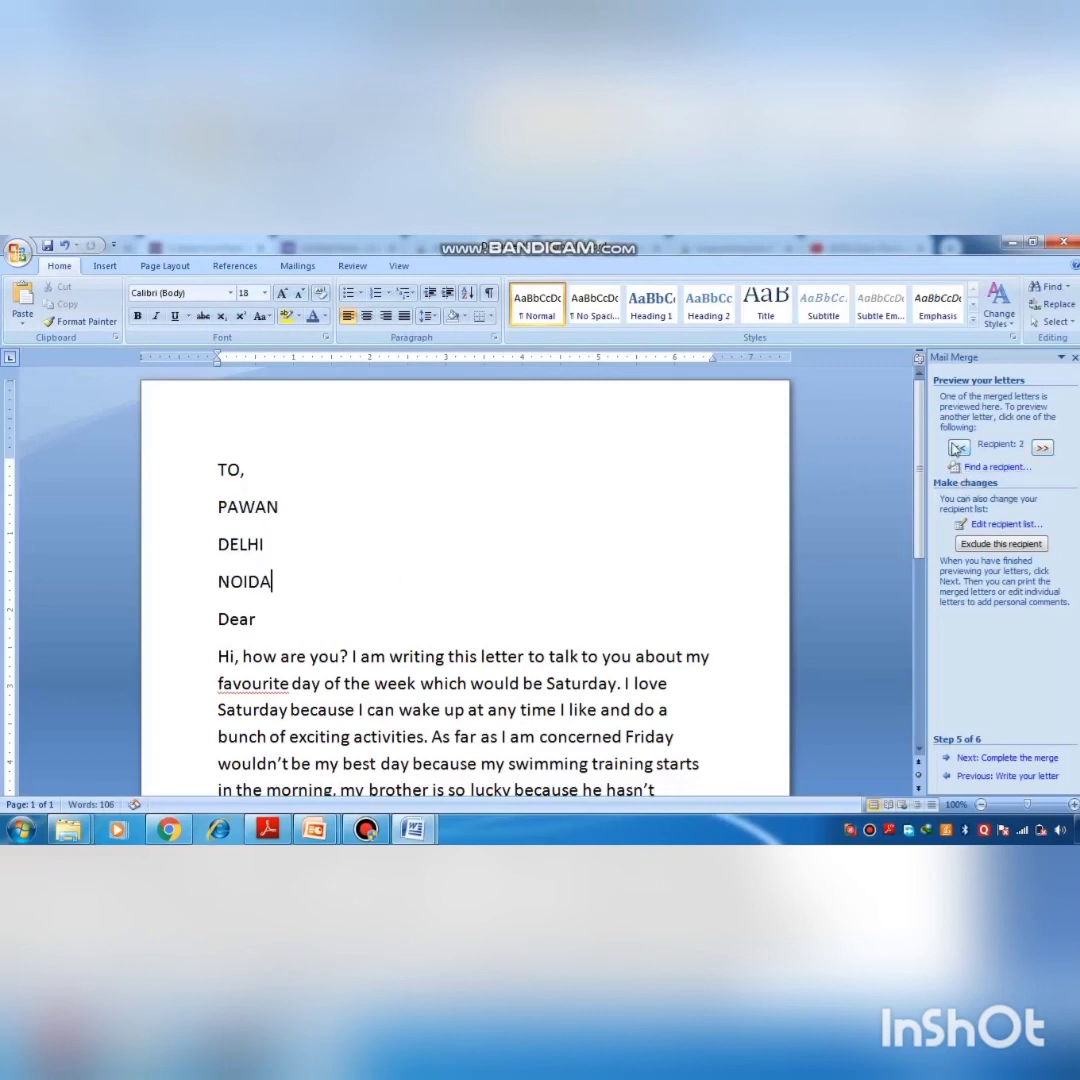
pyautogui.click(996, 526)
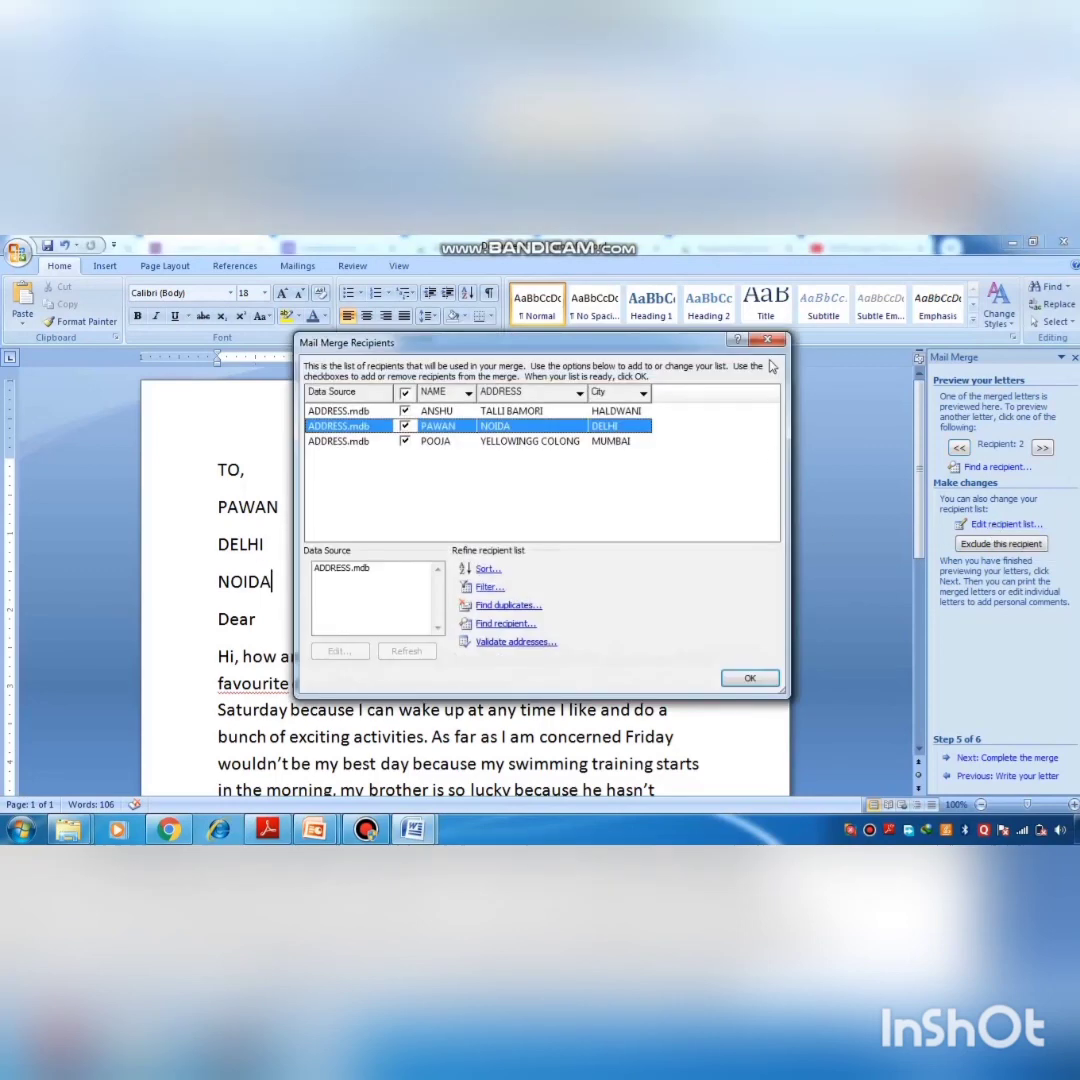
pyautogui.click(767, 340)
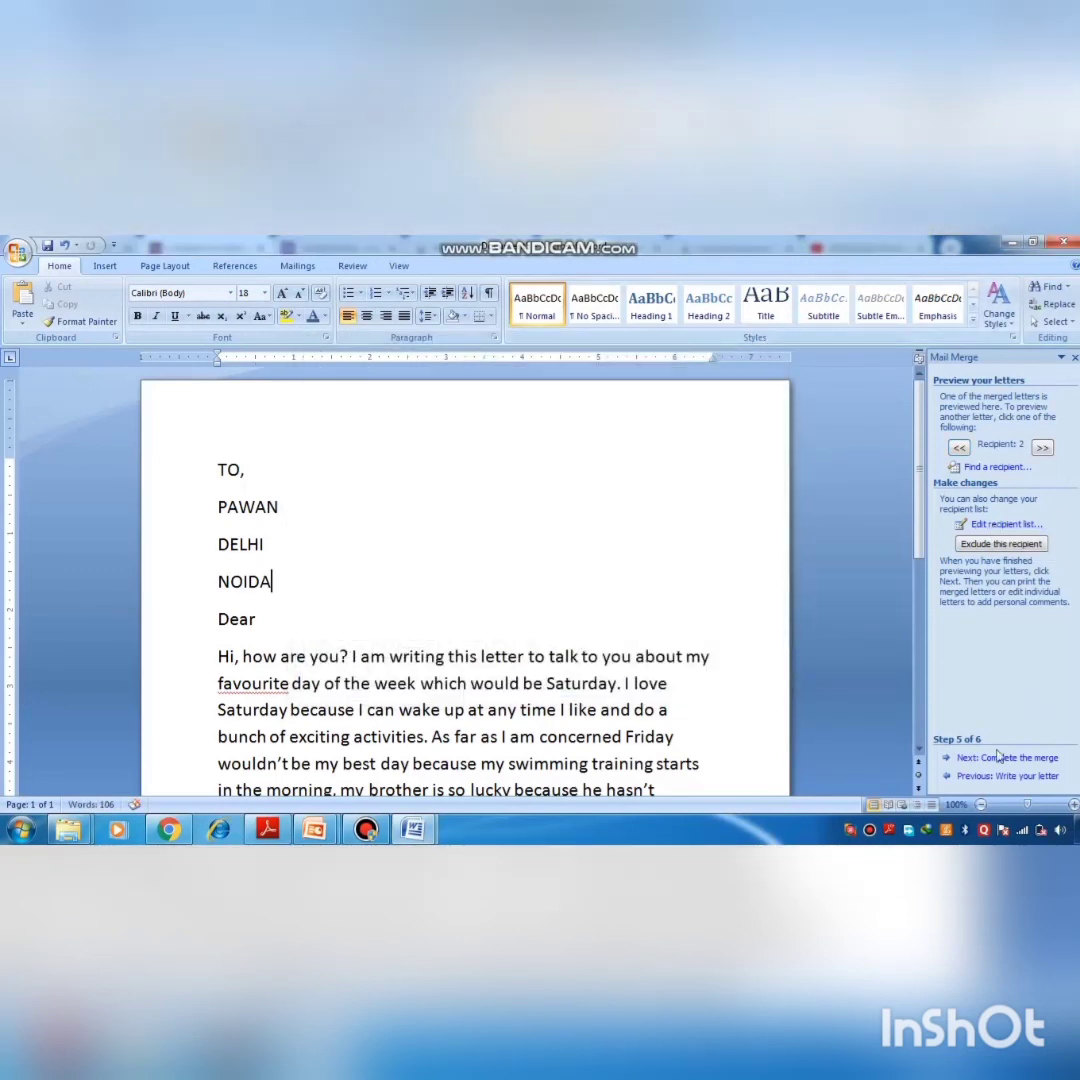